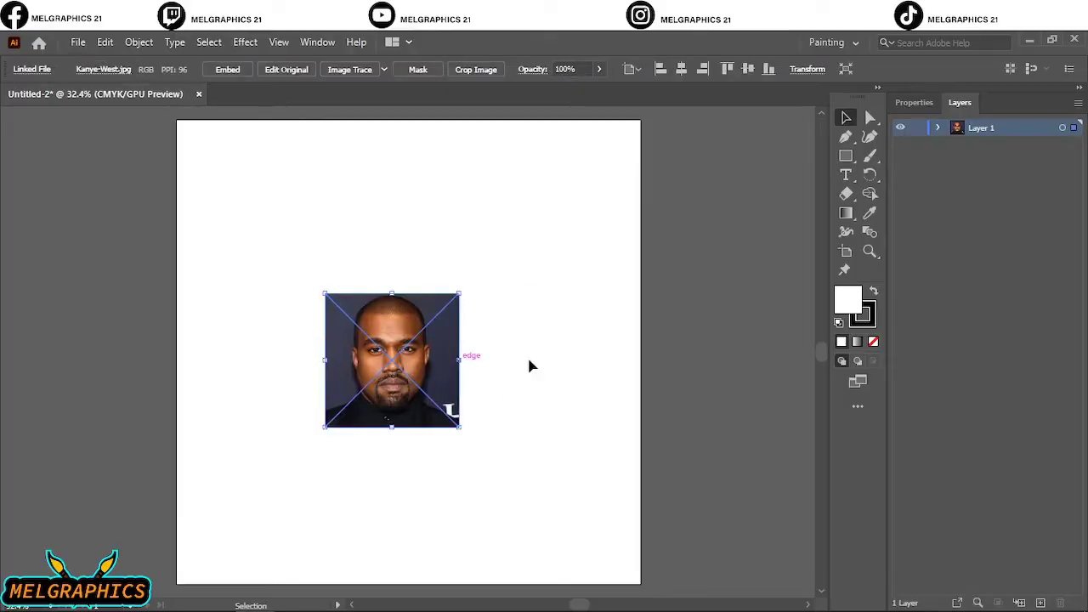
- Enlarge and position the face photo, lower its opacity, lock Layer 1 and add Layer 2
{"action": "left_click_drag", "start_coordinate": [459, 360], "coordinate": [577, 391]}
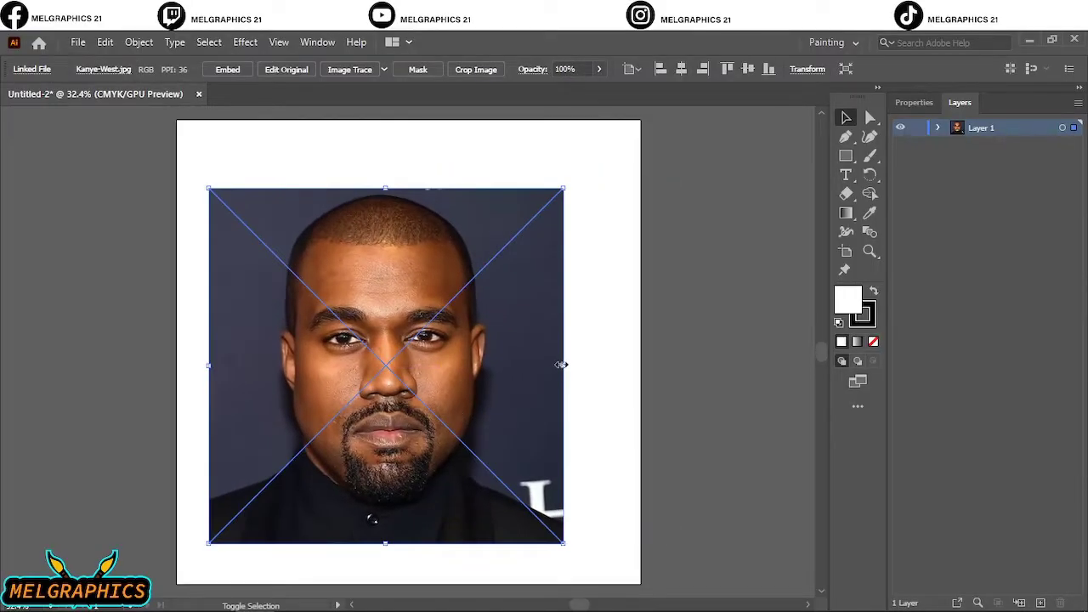
{"action": "left_click_drag", "start_coordinate": [374, 374], "coordinate": [405, 369]}
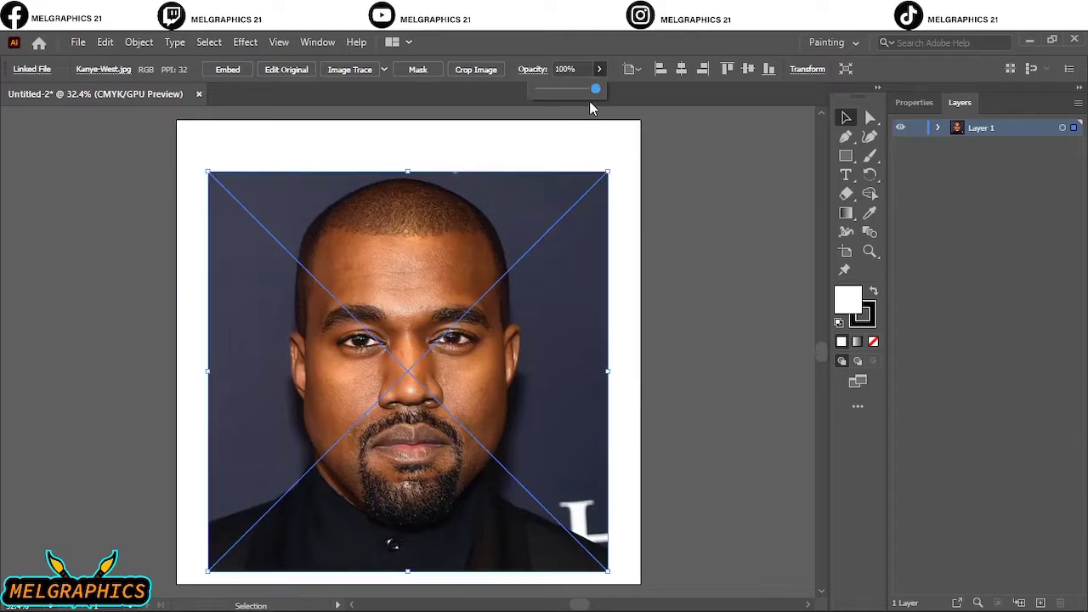
{"action": "left_click_drag", "start_coordinate": [595, 85], "coordinate": [578, 85]}
{"action": "left_click", "coordinate": [917, 127]}
{"action": "left_click", "coordinate": [1020, 602]}
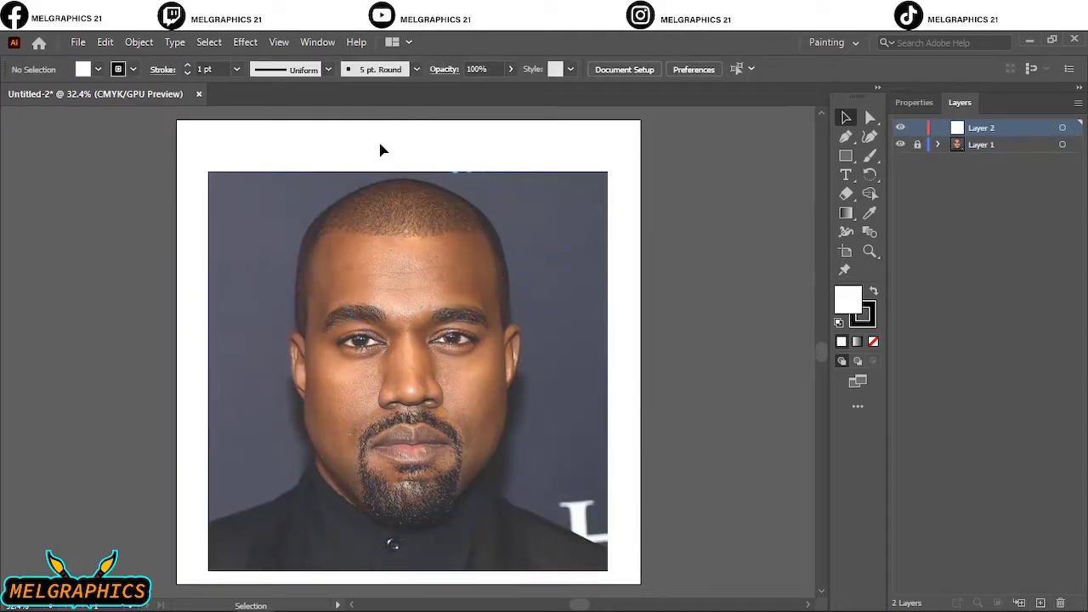
- Pick a tapered brush from a saved brush library for the Paintbrush tool
{"action": "left_click", "coordinate": [417, 69]}
{"action": "left_click", "coordinate": [274, 189]}
{"action": "left_click", "coordinate": [391, 411]}
{"action": "key", "text": "b"}
{"action": "scroll", "coordinate": [433, 448], "scroll_direction": "up", "scroll_amount": 5}
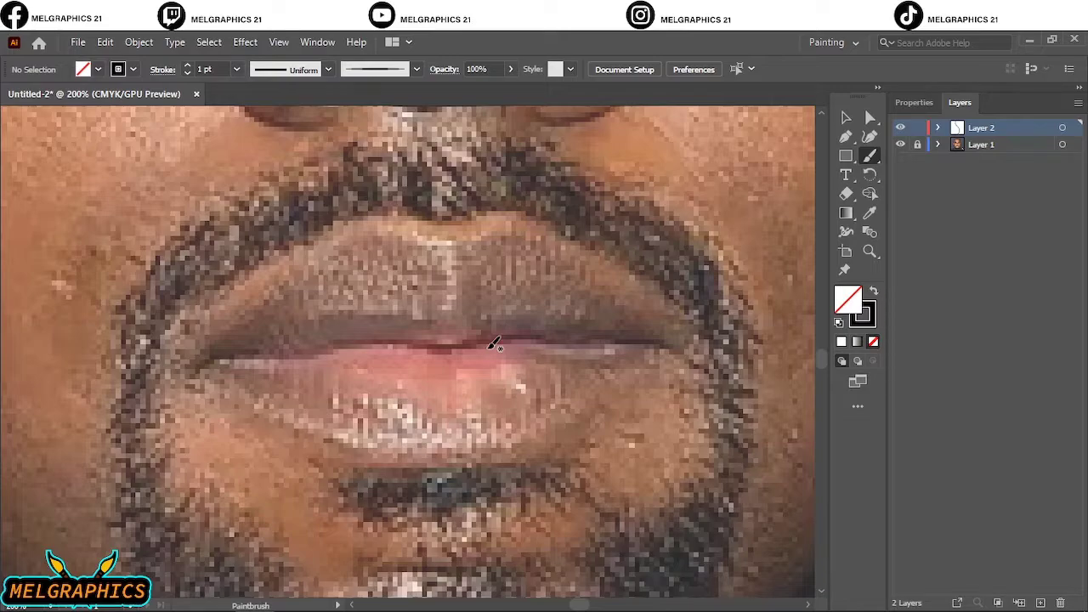
- Trace the upper and lower lip outlines and the line where the lips meet
{"action": "left_click_drag", "start_coordinate": [668, 351], "coordinate": [208, 364]}
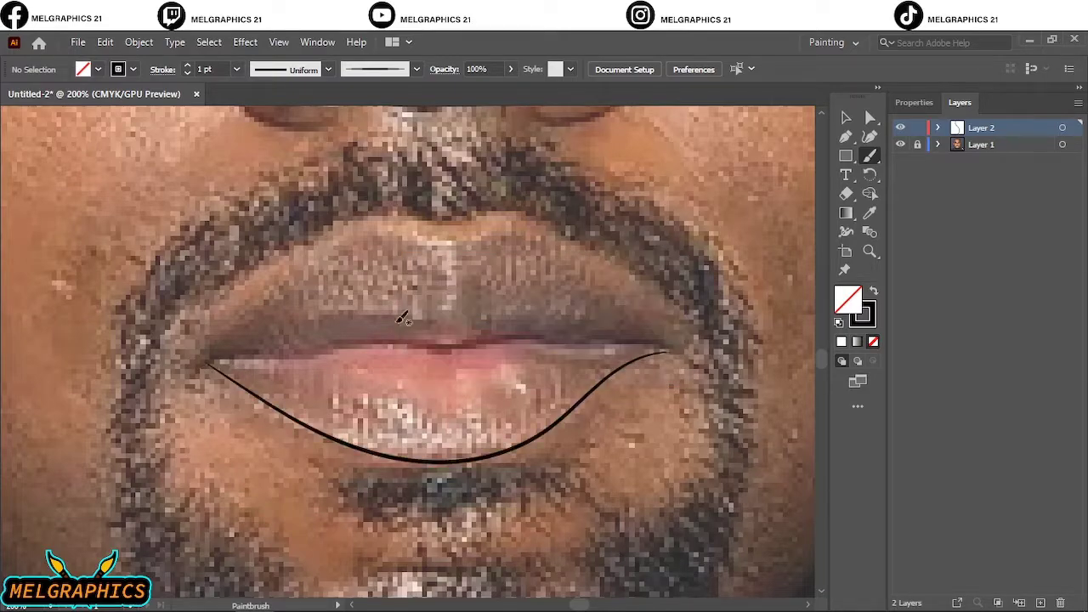
{"action": "left_click_drag", "start_coordinate": [570, 229], "coordinate": [676, 351]}
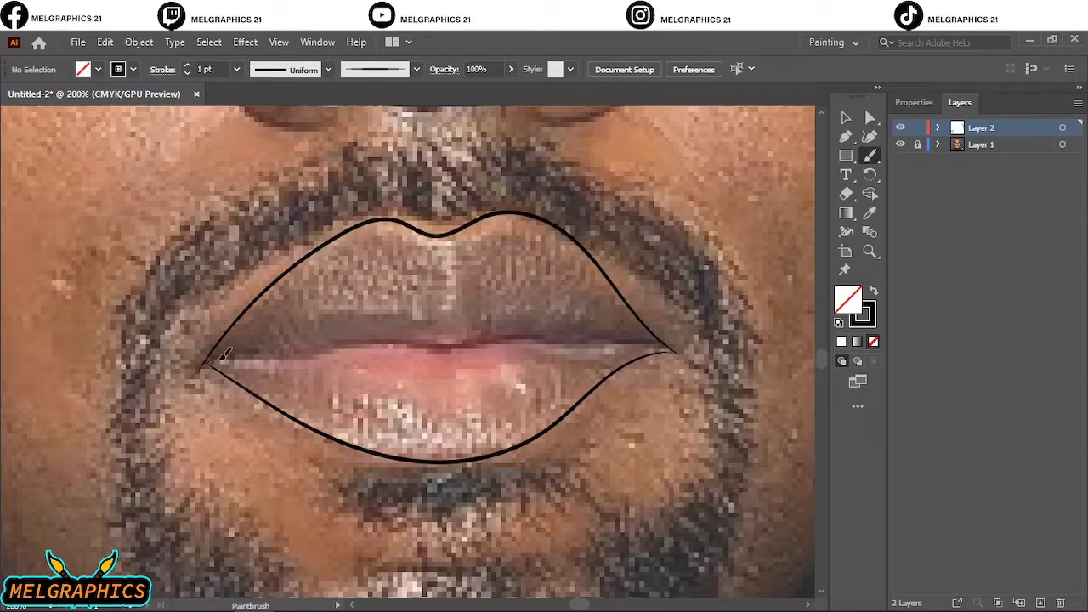
{"action": "left_click_drag", "start_coordinate": [490, 315], "coordinate": [204, 366]}
{"action": "left_click_drag", "start_coordinate": [620, 336], "coordinate": [676, 350]}
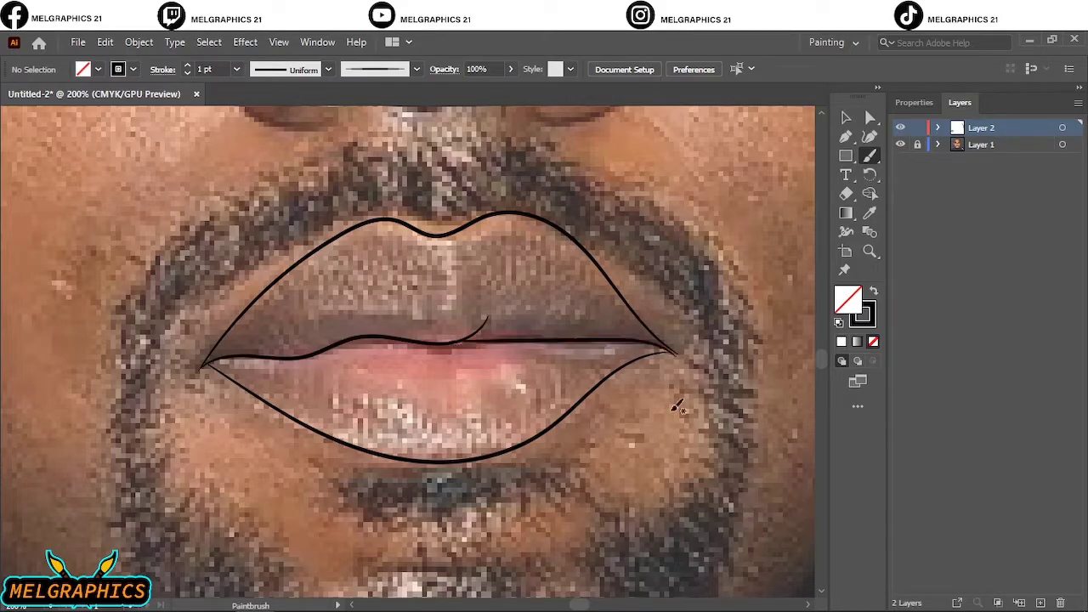
{"action": "scroll", "coordinate": [212, 364], "scroll_direction": "up", "scroll_amount": 2}
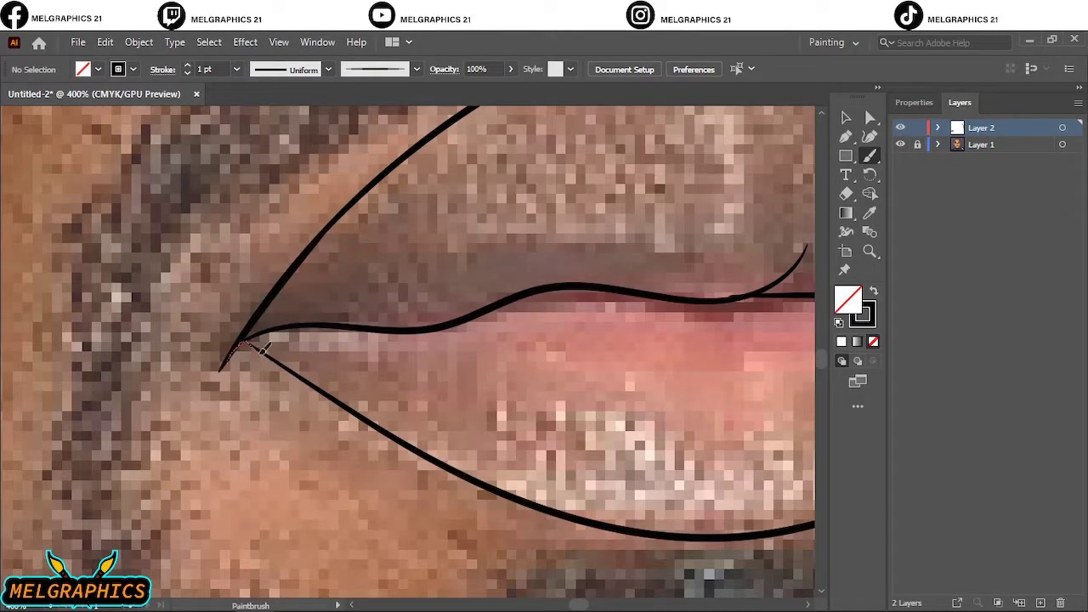
{"action": "scroll", "coordinate": [454, 512], "scroll_direction": "down", "scroll_amount": 2}
{"action": "scroll", "coordinate": [194, 188], "scroll_direction": "up", "scroll_amount": 3}
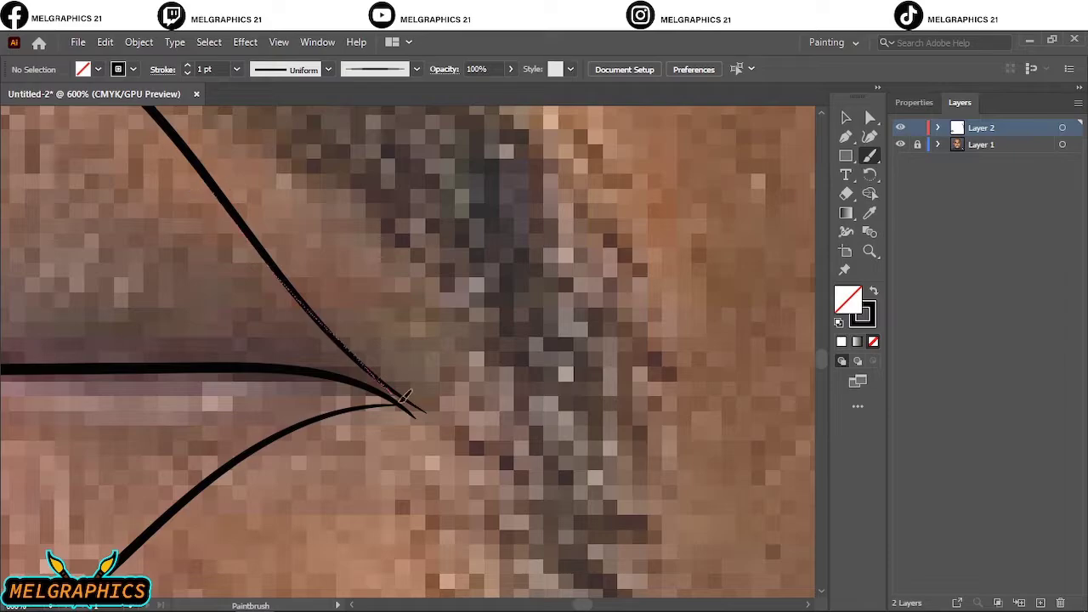
{"action": "left_click_drag", "start_coordinate": [406, 397], "coordinate": [407, 399]}
{"action": "scroll", "coordinate": [280, 342], "scroll_direction": "down", "scroll_amount": 3}
{"action": "scroll", "coordinate": [340, 357], "scroll_direction": "up", "scroll_amount": 5}
- Trace the left side of the nose and the base of the nostrils
{"action": "scroll", "coordinate": [416, 391], "scroll_direction": "left", "scroll_amount": 2}
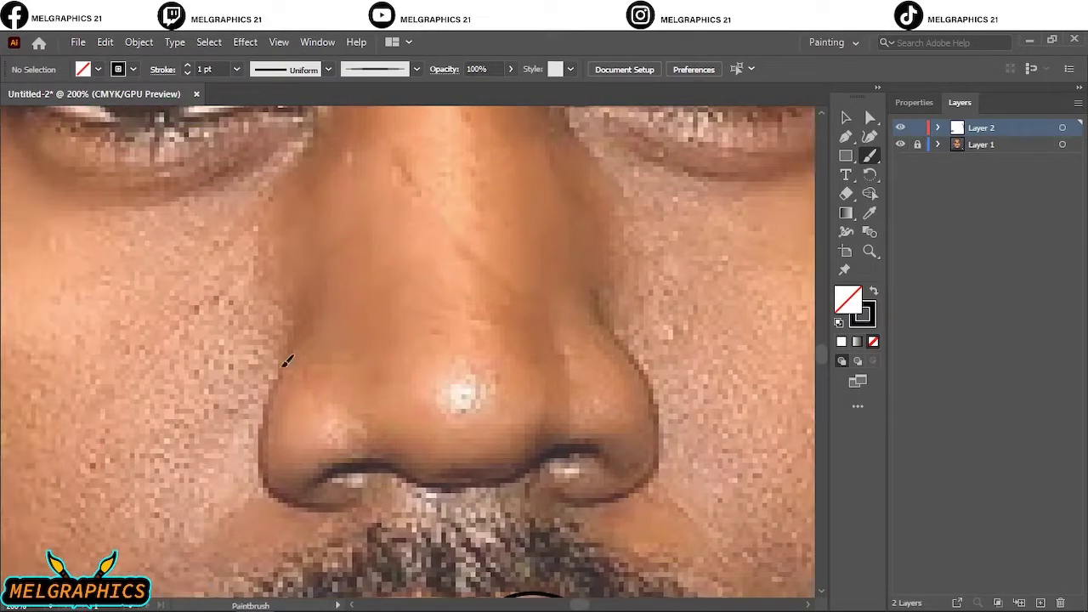
{"action": "left_click_drag", "start_coordinate": [311, 299], "coordinate": [357, 511]}
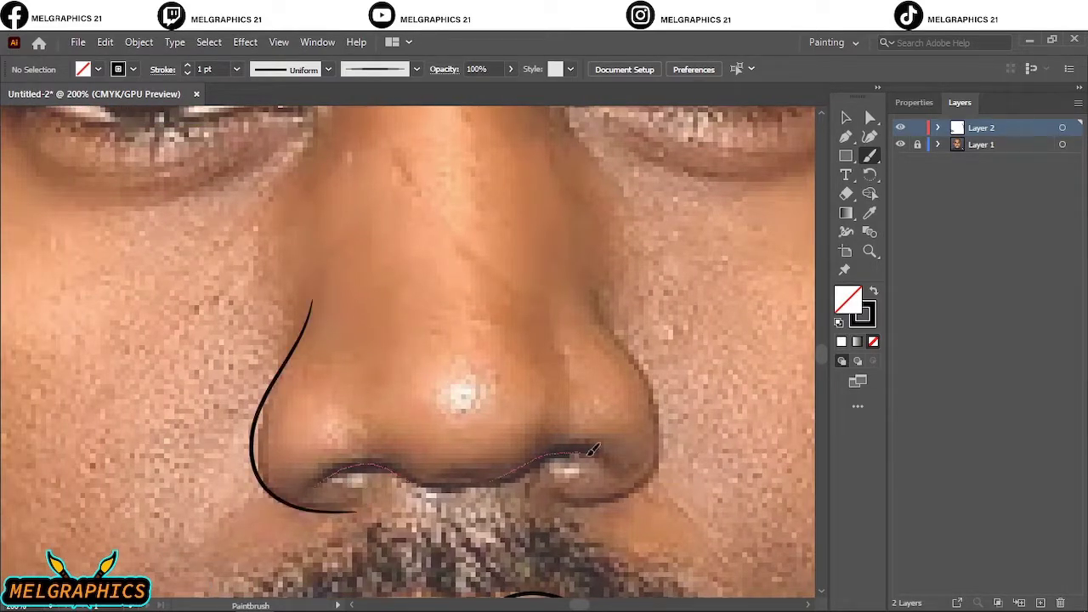
{"action": "left_click_drag", "start_coordinate": [415, 478], "coordinate": [602, 452]}
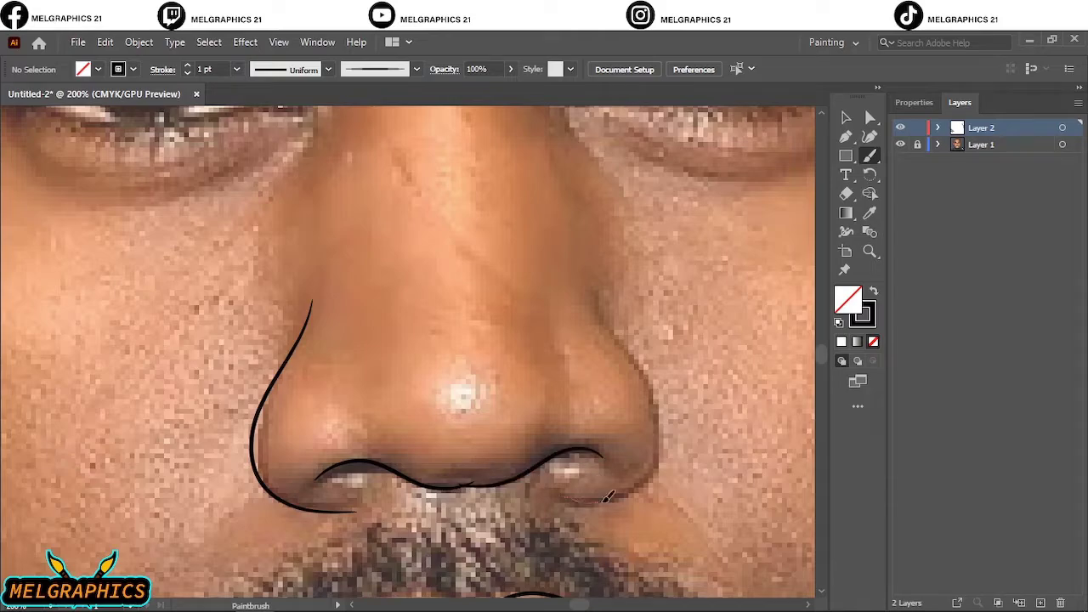
{"action": "left_click_drag", "start_coordinate": [598, 292], "coordinate": [598, 292]}
{"action": "scroll", "coordinate": [510, 212], "scroll_direction": "up", "scroll_amount": 2}
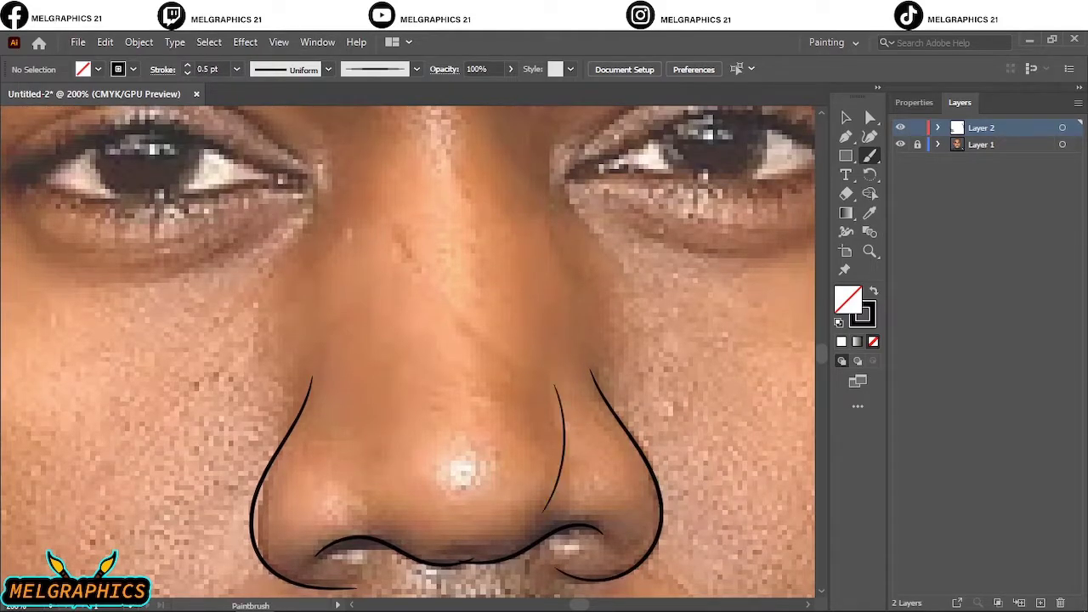
{"action": "scroll", "coordinate": [408, 340], "scroll_direction": "up", "scroll_amount": 2}
{"action": "scroll", "coordinate": [511, 357], "scroll_direction": "right", "scroll_amount": 3}
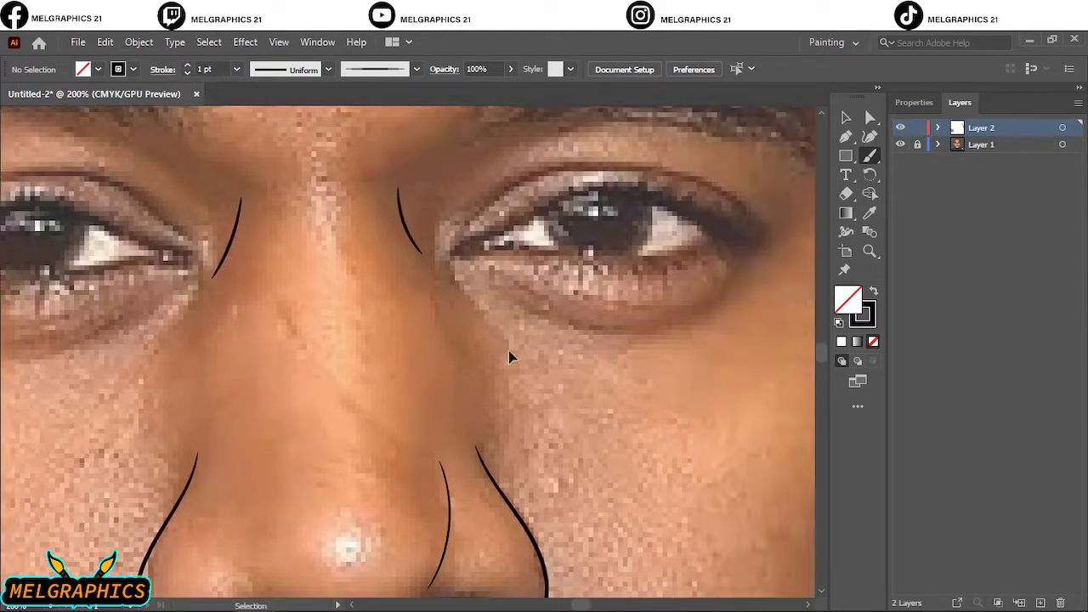
{"action": "scroll", "coordinate": [321, 336], "scroll_direction": "up", "scroll_amount": 1}
- Outline the right-hand eye's upper and lower lids, inner corner and iris
{"action": "mouse_move", "coordinate": [339, 331]}
{"action": "left_mouse_down"}
{"action": "mouse_move", "coordinate": [342, 359]}
{"action": "mouse_move", "coordinate": [423, 293]}
{"action": "left_mouse_up"}
{"action": "left_click_drag", "start_coordinate": [738, 334], "coordinate": [739, 335]}
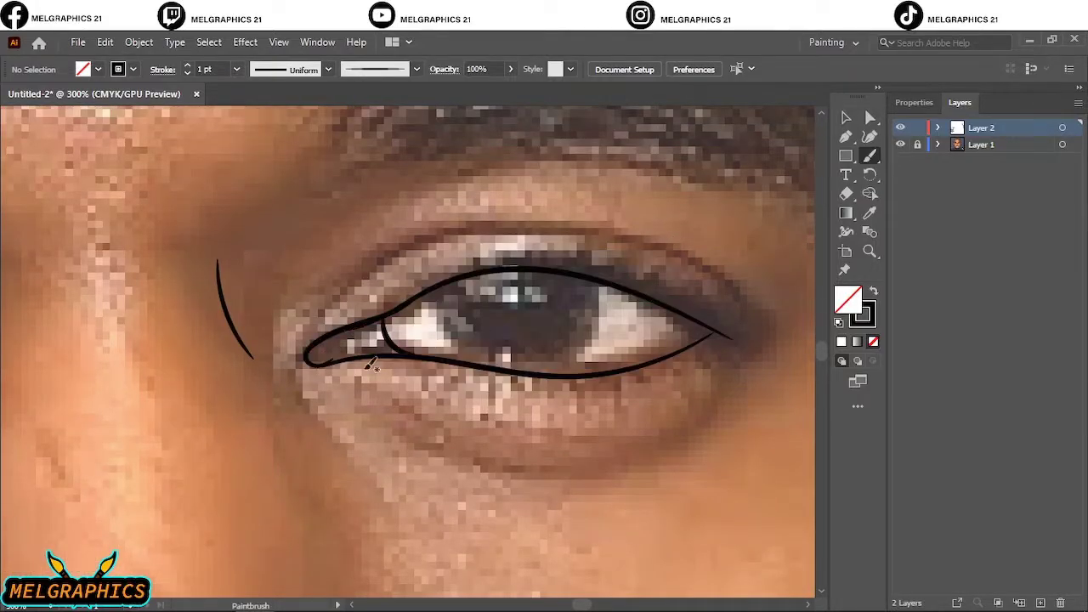
{"action": "scroll", "coordinate": [344, 357], "scroll_direction": "up", "scroll_amount": 2}
{"action": "left_click_drag", "start_coordinate": [482, 364], "coordinate": [476, 365]}
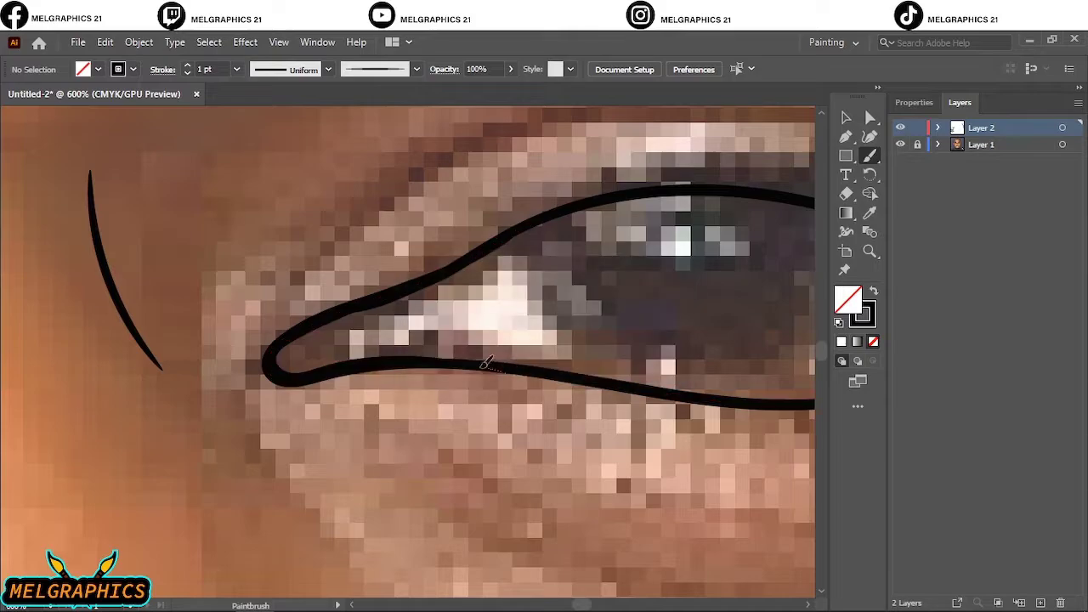
{"action": "left_click_drag", "start_coordinate": [459, 281], "coordinate": [425, 357]}
{"action": "scroll", "coordinate": [476, 258], "scroll_direction": "right", "scroll_amount": 3}
{"action": "scroll", "coordinate": [476, 257], "scroll_direction": "up", "scroll_amount": 1}
{"action": "left_click_drag", "start_coordinate": [258, 345], "coordinate": [255, 340]}
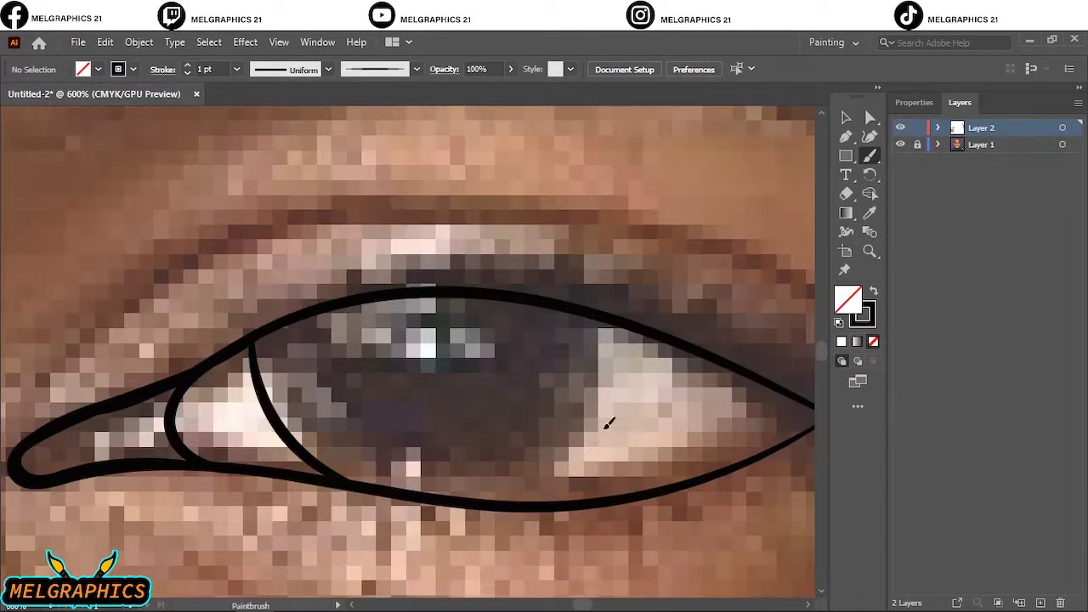
{"action": "left_click_drag", "start_coordinate": [463, 498], "coordinate": [595, 306]}
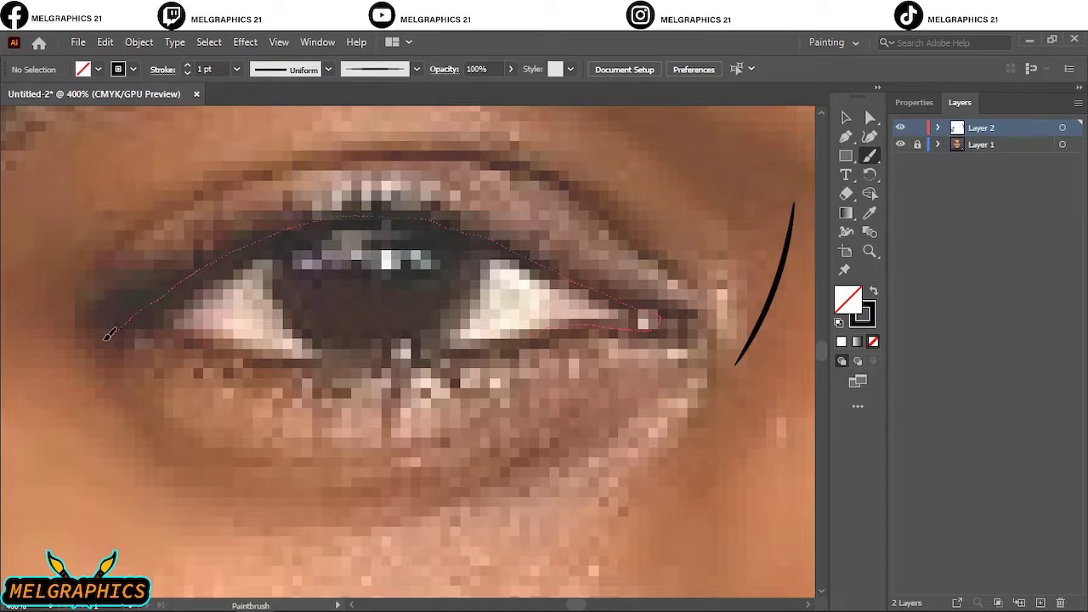
- Outline the left-hand eye's lids and iris, plus a crease above the right-hand eye
{"action": "left_click_drag", "start_coordinate": [109, 334], "coordinate": [112, 331]}
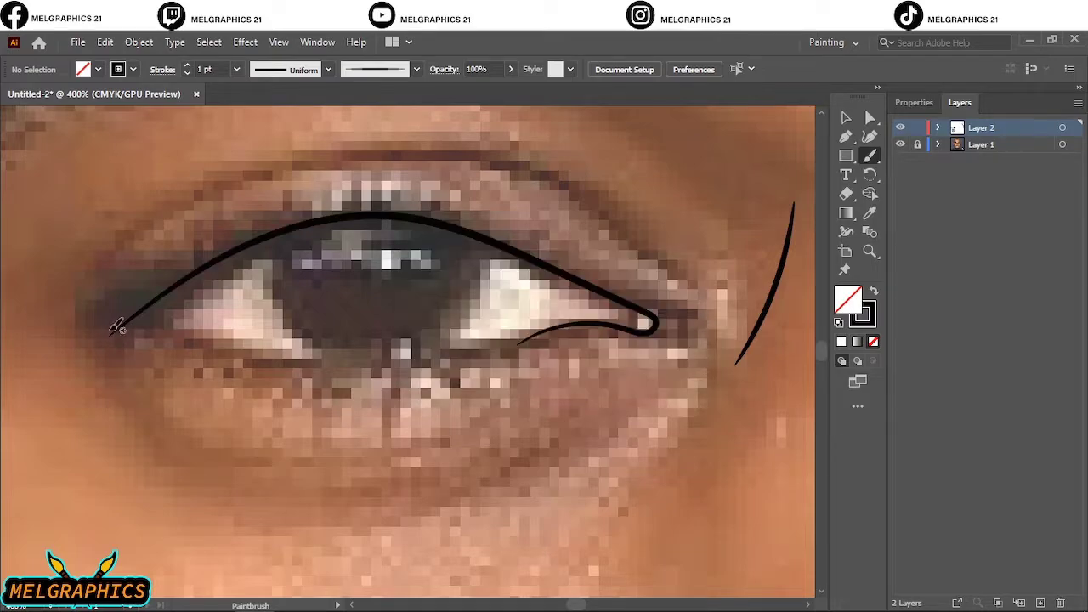
{"action": "left_click_drag", "start_coordinate": [442, 357], "coordinate": [556, 325]}
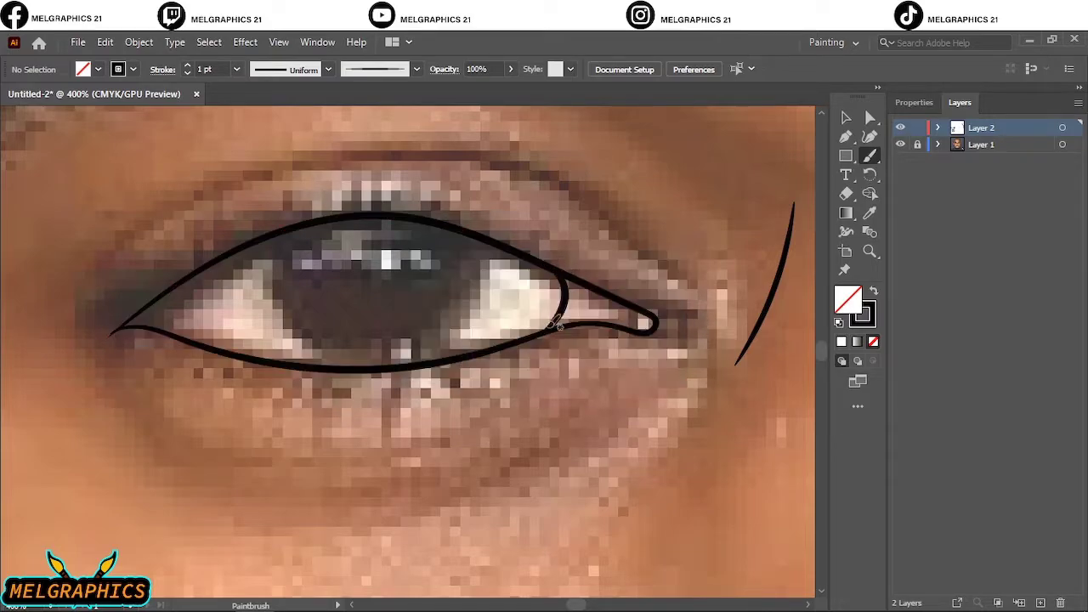
{"action": "left_click_drag", "start_coordinate": [273, 235], "coordinate": [336, 367]}
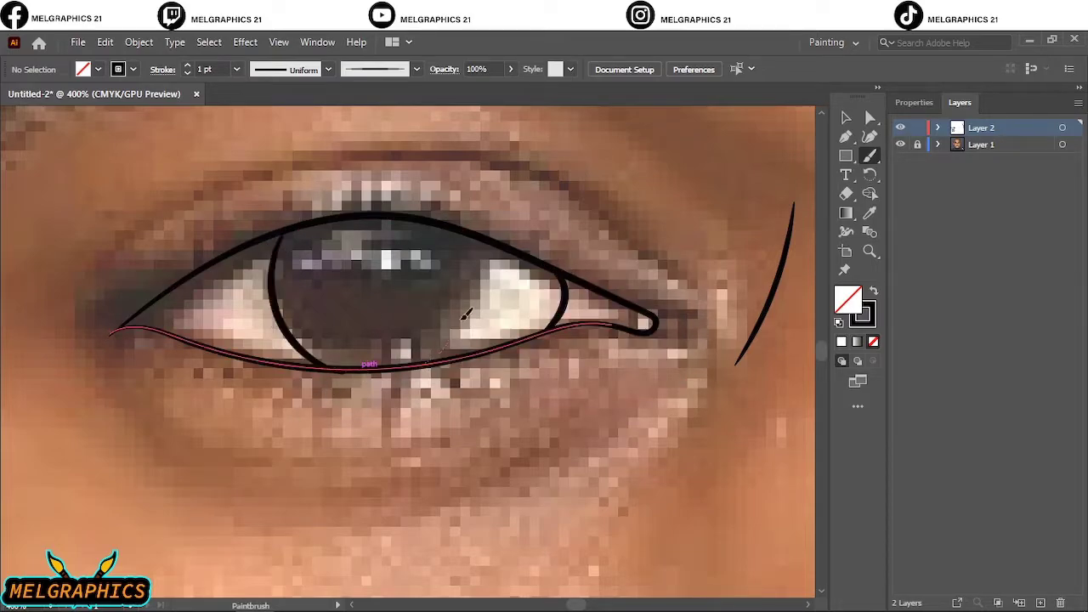
{"action": "left_click_drag", "start_coordinate": [425, 362], "coordinate": [481, 241]}
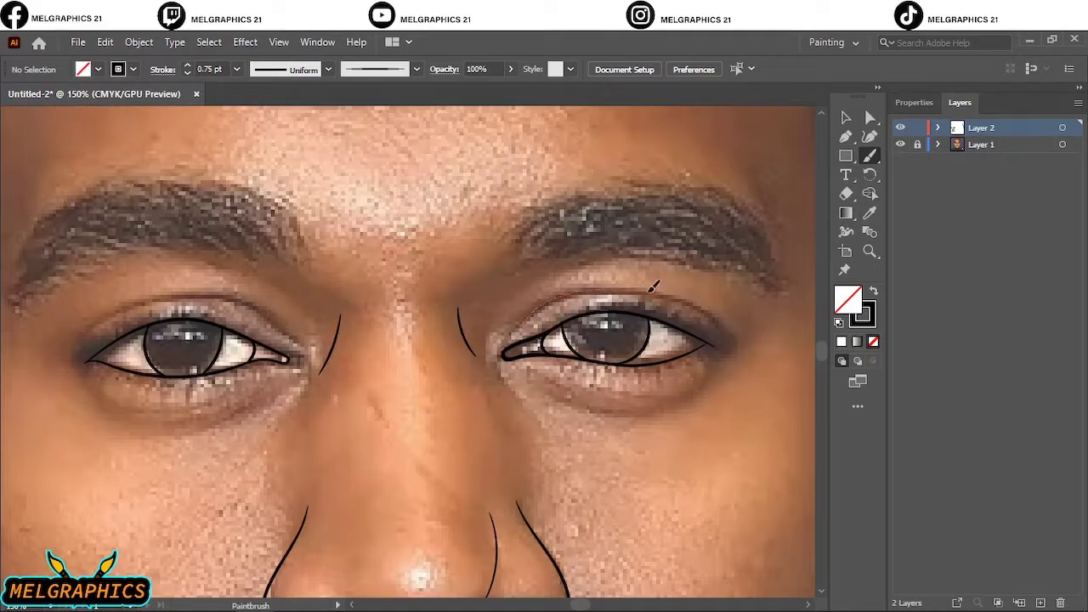
{"action": "left_click_drag", "start_coordinate": [509, 333], "coordinate": [728, 331]}
- Add the crease above the left-hand eye and trace the jawline up the cheek beside the ear
{"action": "left_click_drag", "start_coordinate": [77, 344], "coordinate": [271, 312]}
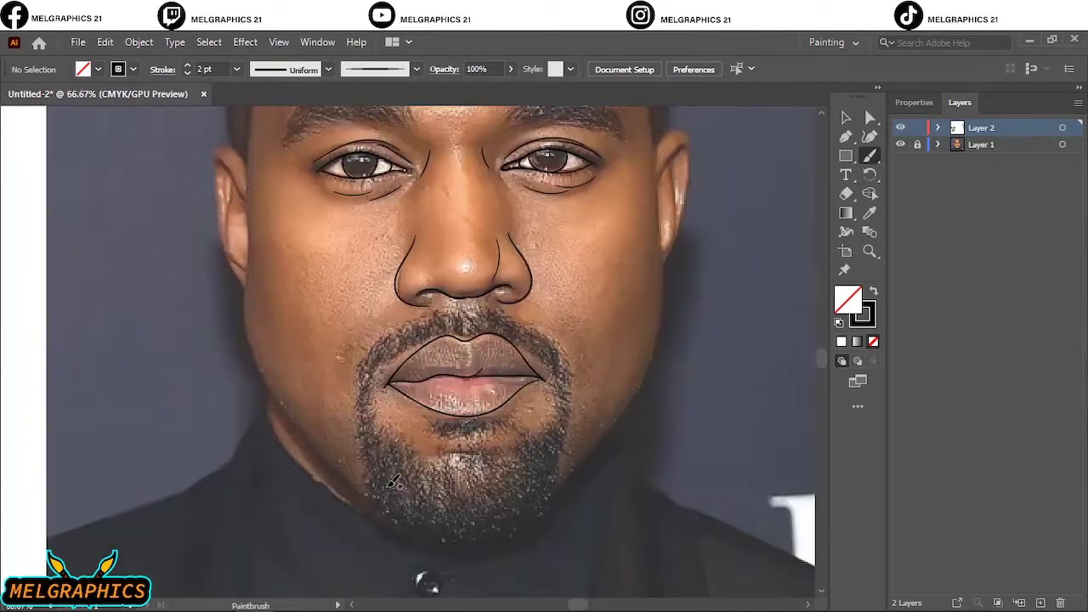
{"action": "left_click_drag", "start_coordinate": [289, 411], "coordinate": [395, 515]}
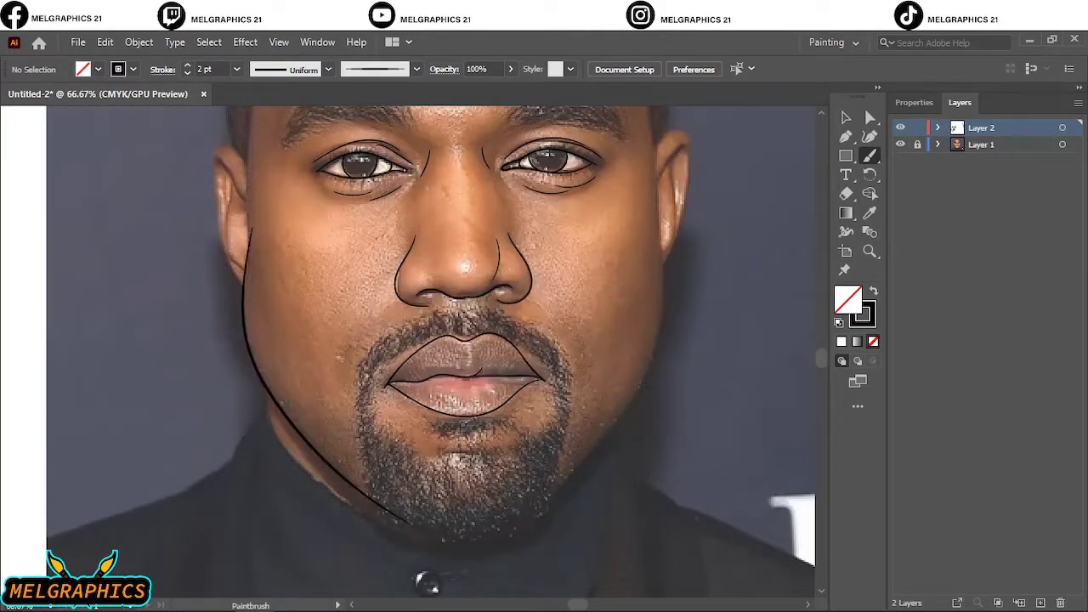
{"action": "mouse_move", "coordinate": [654, 360]}
{"action": "left_mouse_down"}
{"action": "mouse_move", "coordinate": [514, 523]}
{"action": "mouse_move", "coordinate": [569, 482]}
{"action": "left_mouse_up"}
{"action": "key", "text": "ctrl+z"}
{"action": "left_click_drag", "start_coordinate": [661, 142], "coordinate": [660, 146]}
{"action": "scroll", "coordinate": [408, 201], "scroll_direction": "up", "scroll_amount": 1}
{"action": "key", "text": "shift+e"}
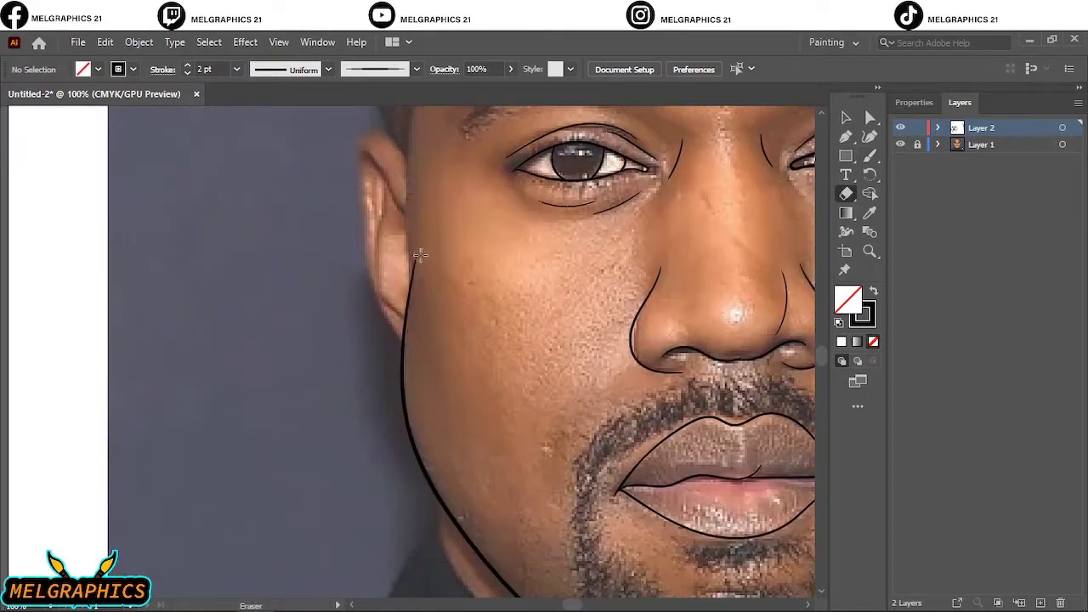
{"action": "scroll", "coordinate": [564, 283], "scroll_direction": "up", "scroll_amount": 1}
{"action": "key", "text": "b"}
{"action": "left_click_drag", "start_coordinate": [412, 320], "coordinate": [451, 578]}
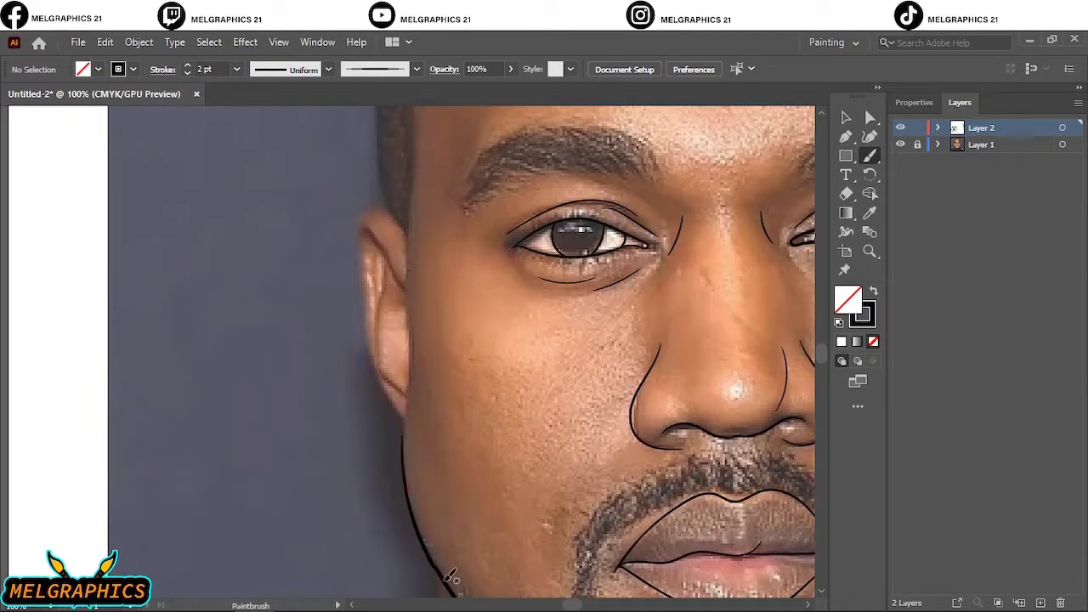
{"action": "left_click_drag", "start_coordinate": [407, 411], "coordinate": [410, 308]}
{"action": "left_click_drag", "start_coordinate": [414, 208], "coordinate": [412, 213]}
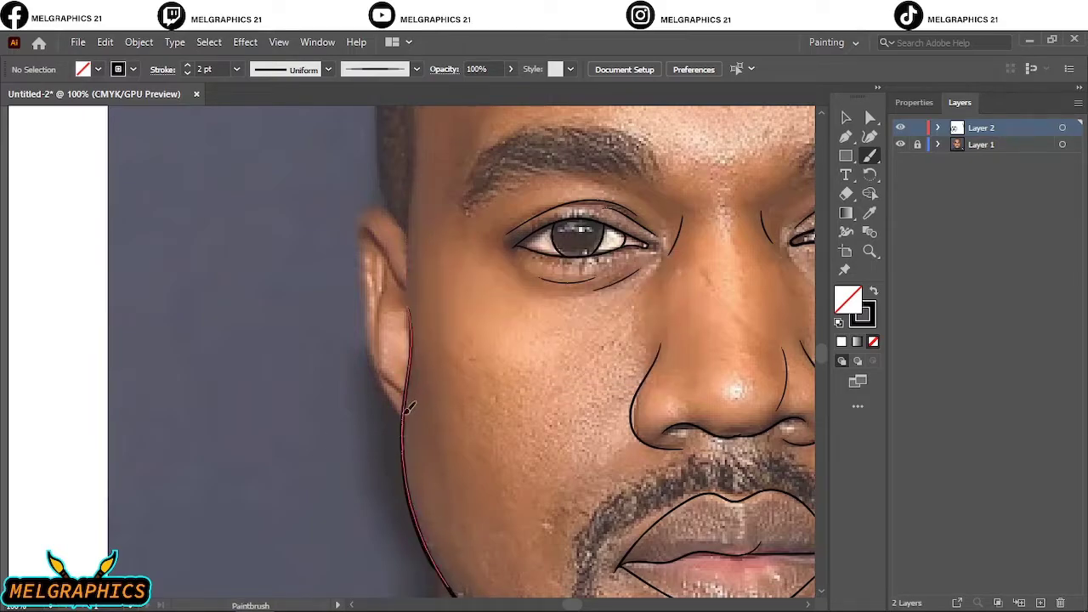
- Outline the right ear with an inner line, then the left ear from lobe to top
{"action": "scroll", "coordinate": [411, 225], "scroll_direction": "down", "scroll_amount": 3}
{"action": "scroll", "coordinate": [501, 196], "scroll_direction": "up", "scroll_amount": 5}
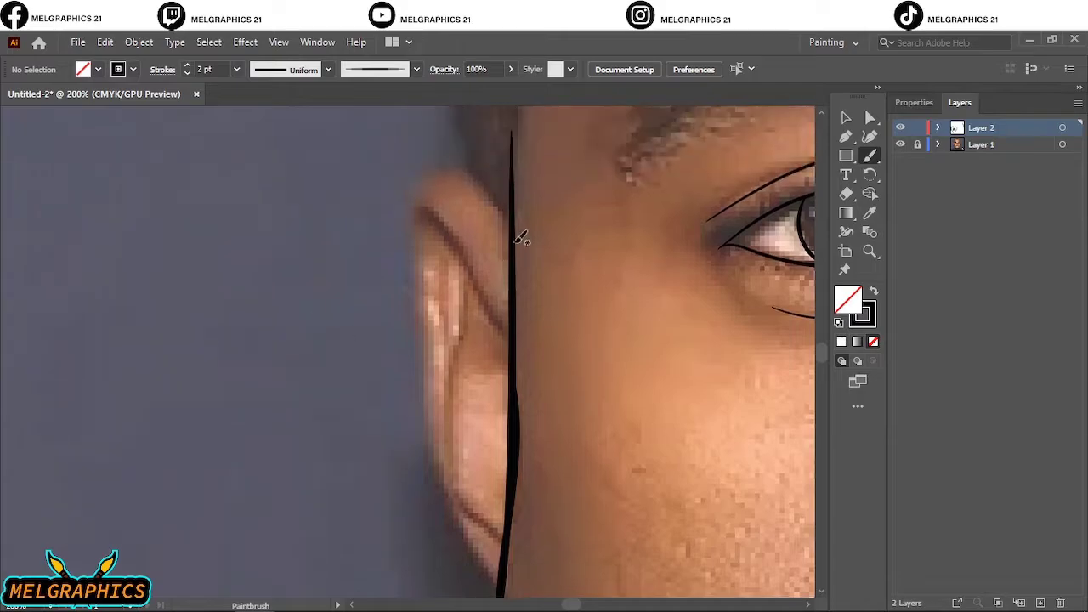
{"action": "left_click_drag", "start_coordinate": [430, 377], "coordinate": [492, 569]}
{"action": "scroll", "coordinate": [510, 515], "scroll_direction": "down", "scroll_amount": 3}
{"action": "scroll", "coordinate": [510, 515], "scroll_direction": "up", "scroll_amount": 4}
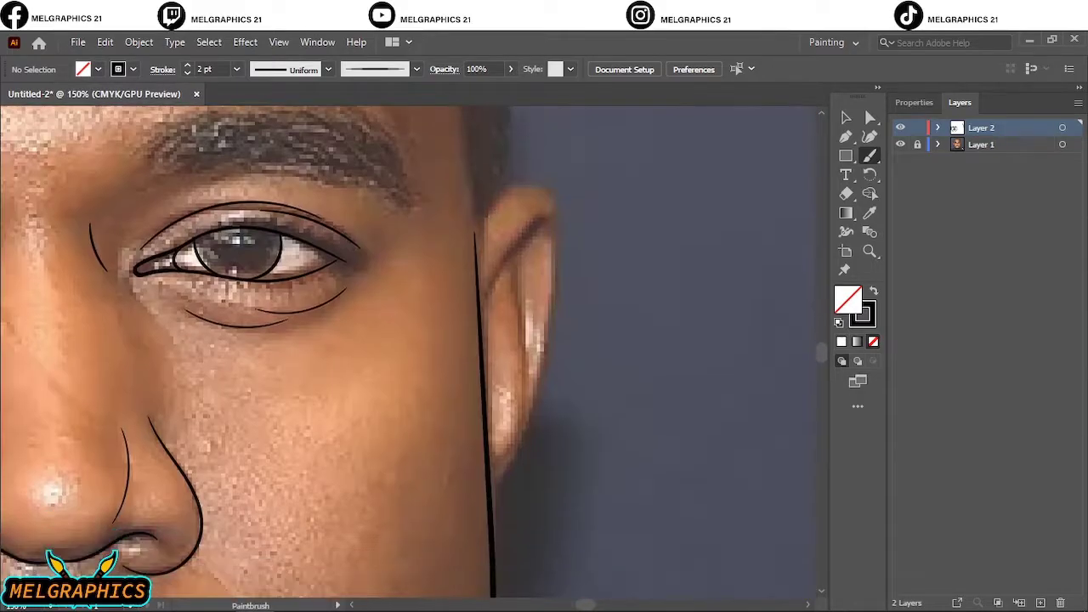
{"action": "left_click_drag", "start_coordinate": [553, 311], "coordinate": [492, 490]}
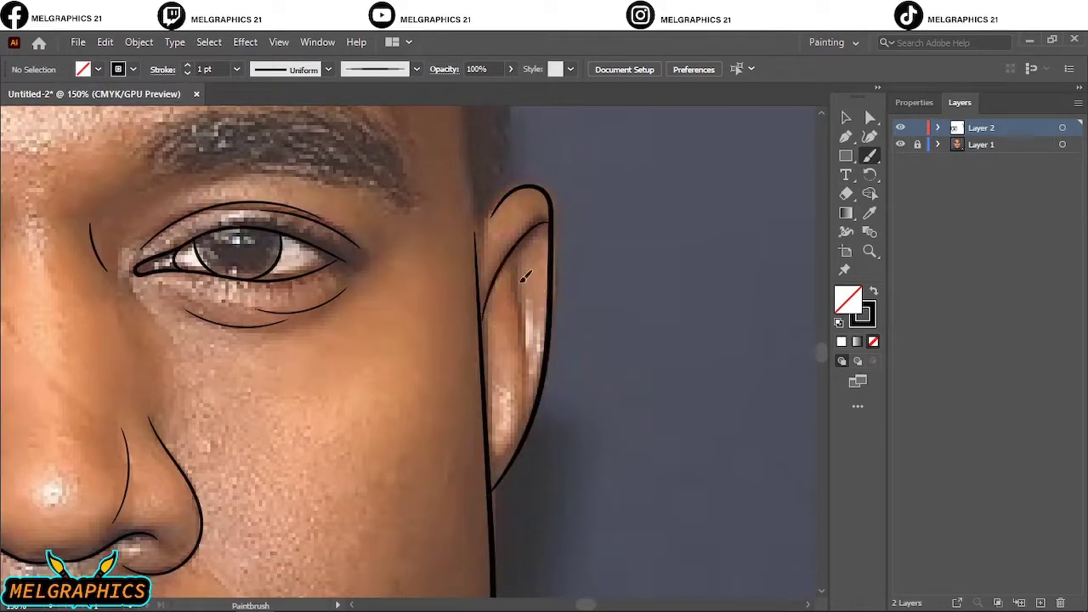
{"action": "left_click_drag", "start_coordinate": [525, 278], "coordinate": [514, 444]}
{"action": "scroll", "coordinate": [514, 444], "scroll_direction": "down", "scroll_amount": 3}
{"action": "scroll", "coordinate": [409, 471], "scroll_direction": "up", "scroll_amount": 3}
{"action": "mouse_move", "coordinate": [409, 470]}
{"action": "left_mouse_down"}
{"action": "mouse_move", "coordinate": [352, 280]}
{"action": "mouse_move", "coordinate": [405, 316]}
{"action": "left_mouse_up"}
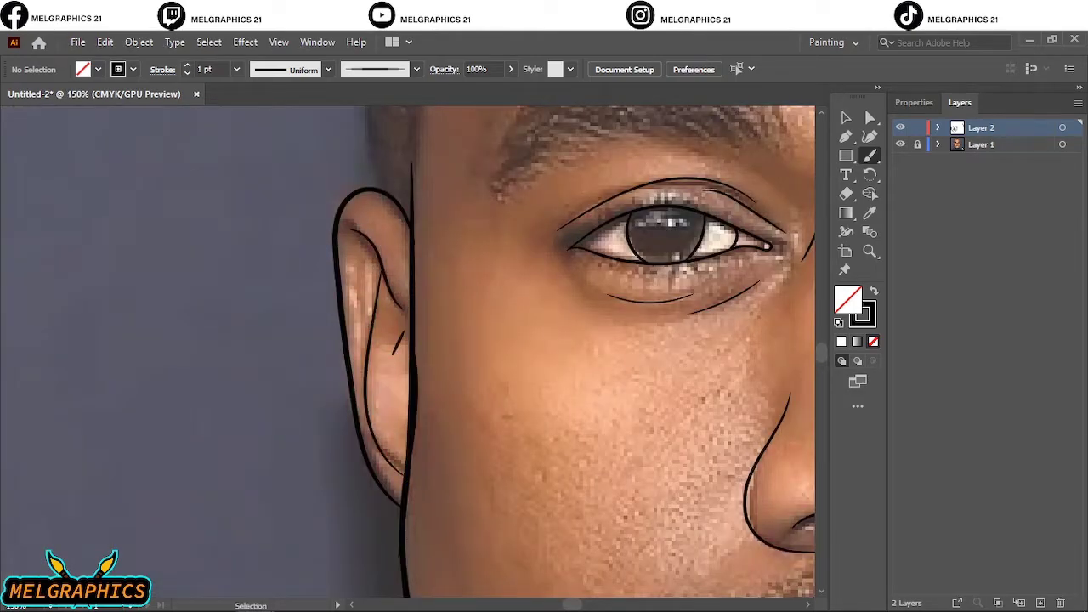
{"action": "key", "text": "ctrl+0"}
{"action": "scroll", "coordinate": [292, 211], "scroll_direction": "up", "scroll_amount": 3}
{"action": "scroll", "coordinate": [335, 340], "scroll_direction": "up", "scroll_amount": 1}
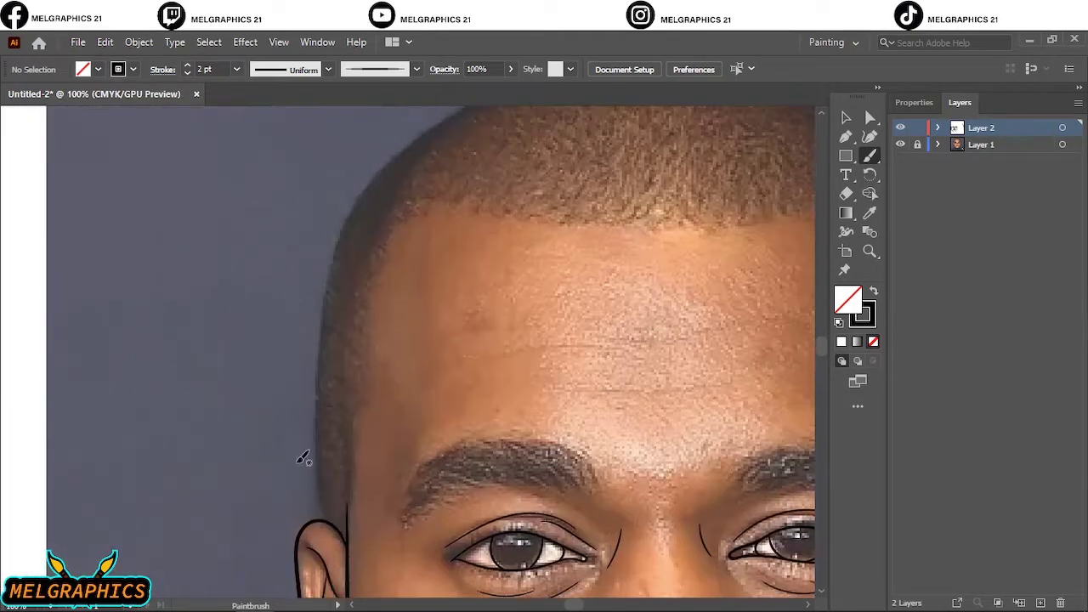
- Trace the head contour up, over the crown and down the other side
{"action": "mouse_move", "coordinate": [417, 138]}
{"action": "left_mouse_down"}
{"action": "mouse_move", "coordinate": [250, 311]}
{"action": "mouse_move", "coordinate": [315, 252]}
{"action": "left_mouse_up"}
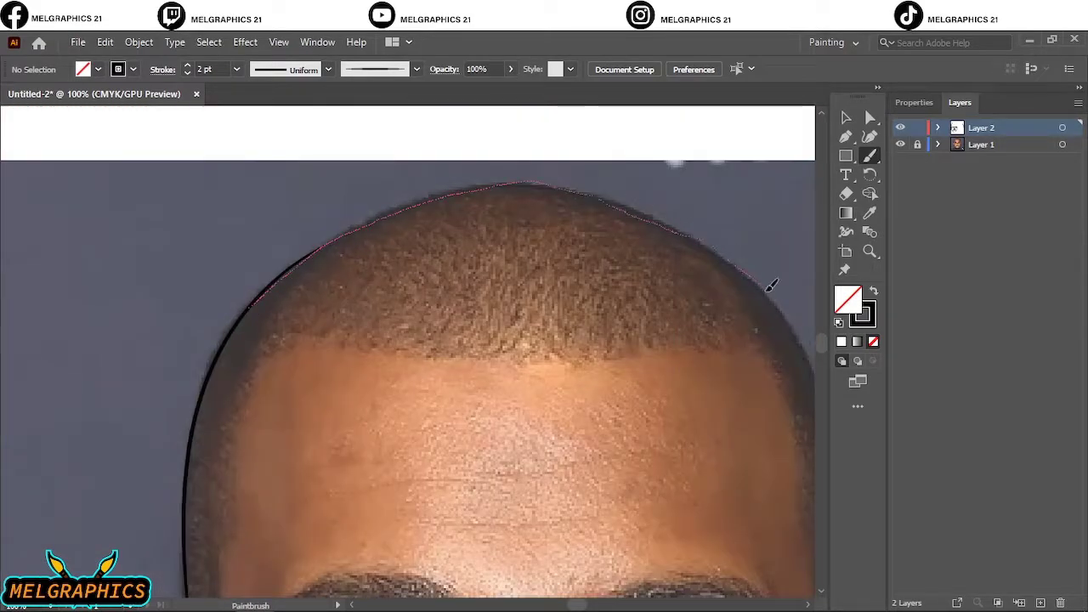
{"action": "left_click_drag", "start_coordinate": [771, 285], "coordinate": [773, 293]}
{"action": "scroll", "coordinate": [661, 408], "scroll_direction": "down", "scroll_amount": 3}
{"action": "scroll", "coordinate": [661, 408], "scroll_direction": "right", "scroll_amount": 3}
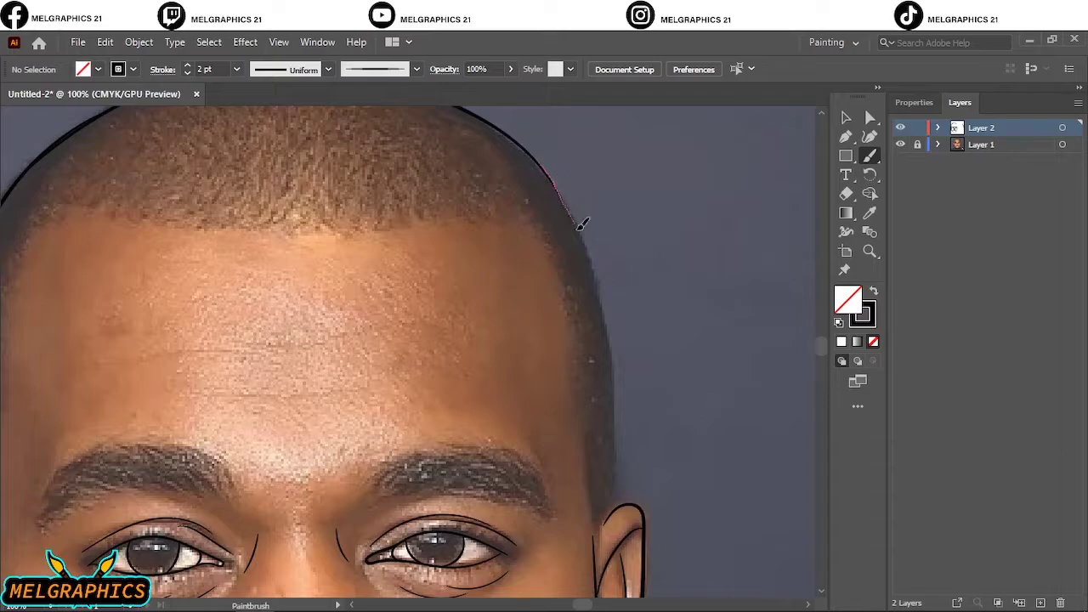
{"action": "left_click_drag", "start_coordinate": [619, 401], "coordinate": [618, 406]}
{"action": "scroll", "coordinate": [619, 442], "scroll_direction": "up", "scroll_amount": 2}
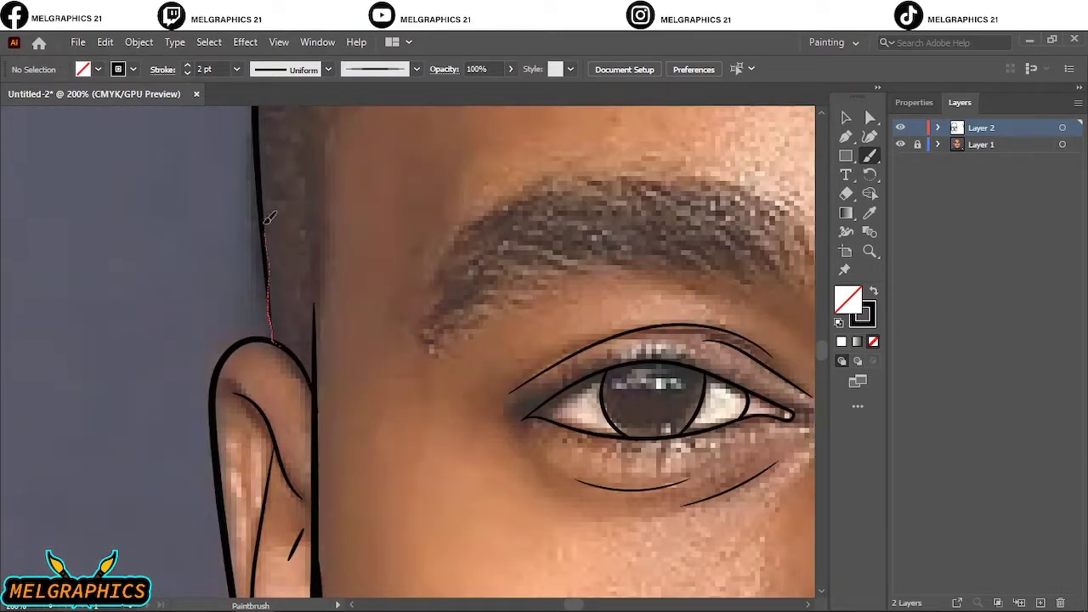
{"action": "left_click_drag", "start_coordinate": [268, 218], "coordinate": [268, 218]}
{"action": "key", "text": "ctrl+0"}
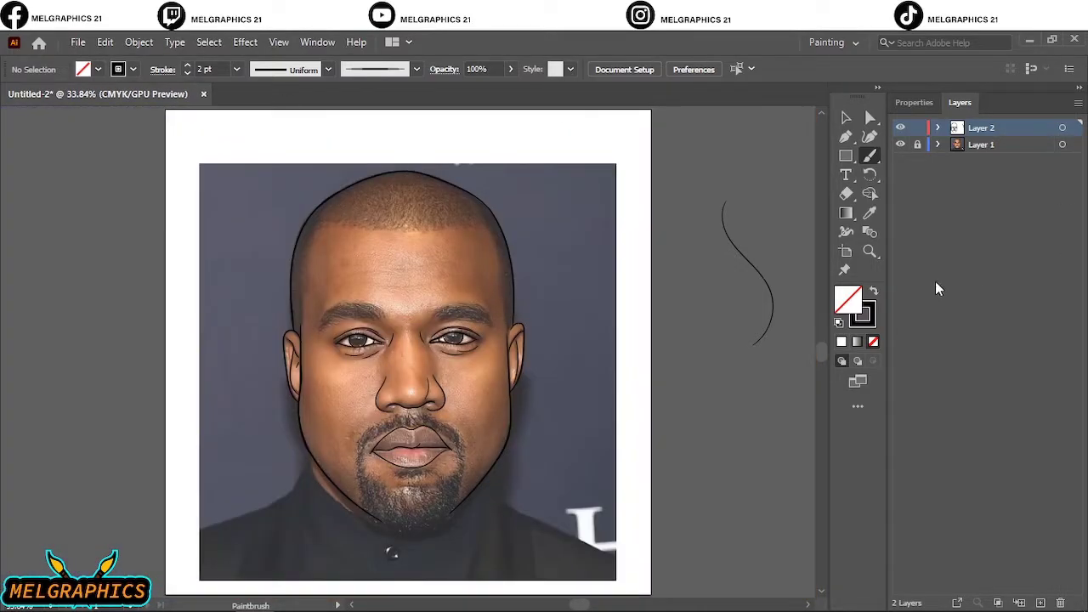
{"action": "key", "text": "shift+x"}
- Draw two black filled shadow shapes with the Pencil tool
{"action": "key", "text": "n"}
{"action": "scroll", "coordinate": [452, 414], "scroll_direction": "up", "scroll_amount": 8}
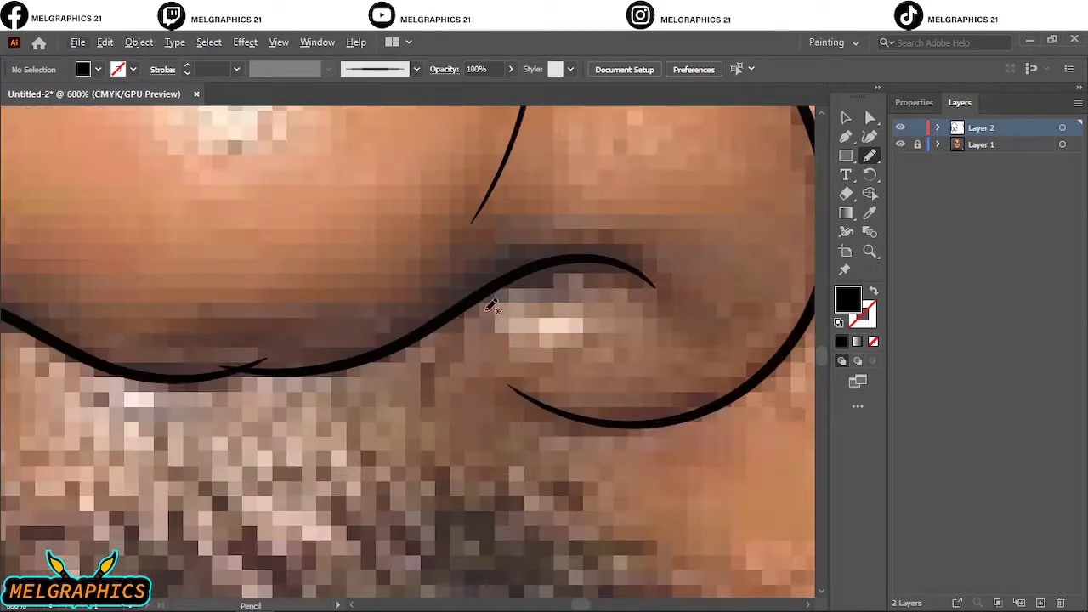
{"action": "left_click_drag", "start_coordinate": [561, 298], "coordinate": [461, 297]}
{"action": "scroll", "coordinate": [408, 425], "scroll_direction": "left", "scroll_amount": 3}
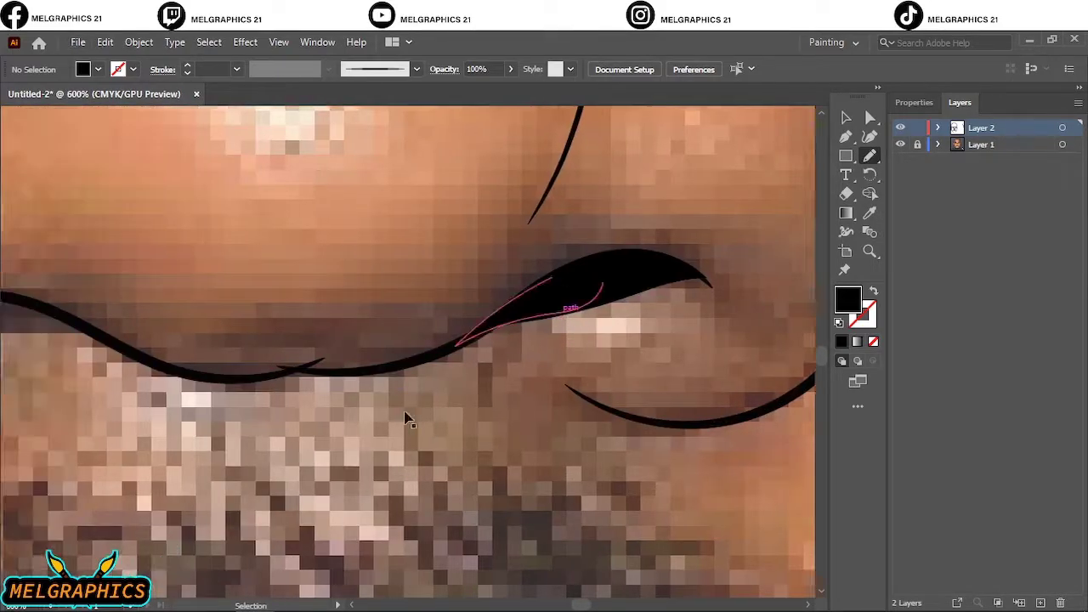
{"action": "left_click_drag", "start_coordinate": [372, 331], "coordinate": [370, 333]}
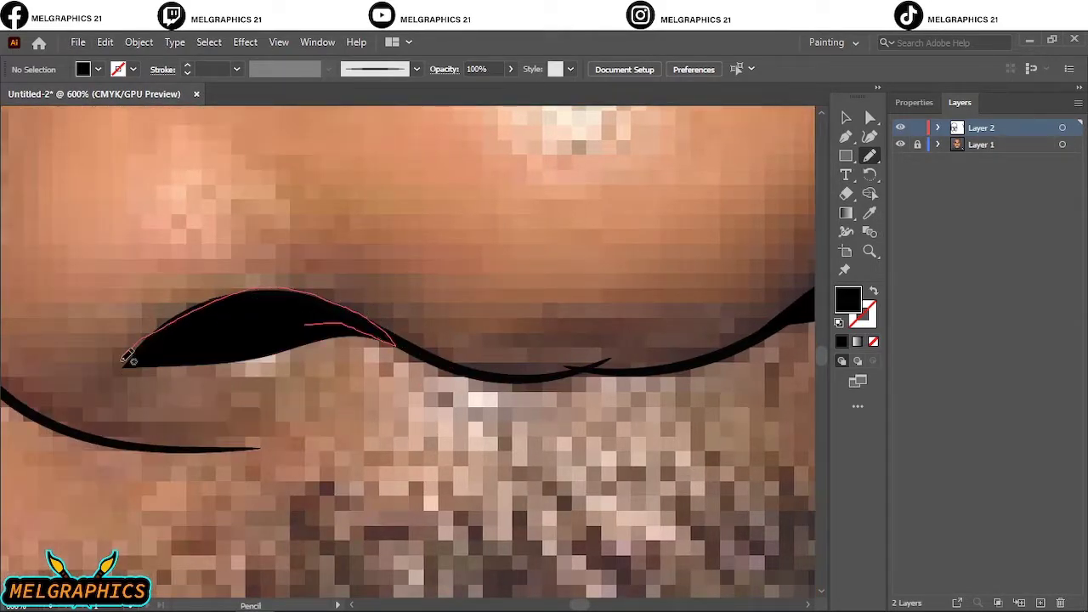
{"action": "key", "text": "ctrl+0"}
{"action": "scroll", "coordinate": [453, 359], "scroll_direction": "up", "scroll_amount": 8}
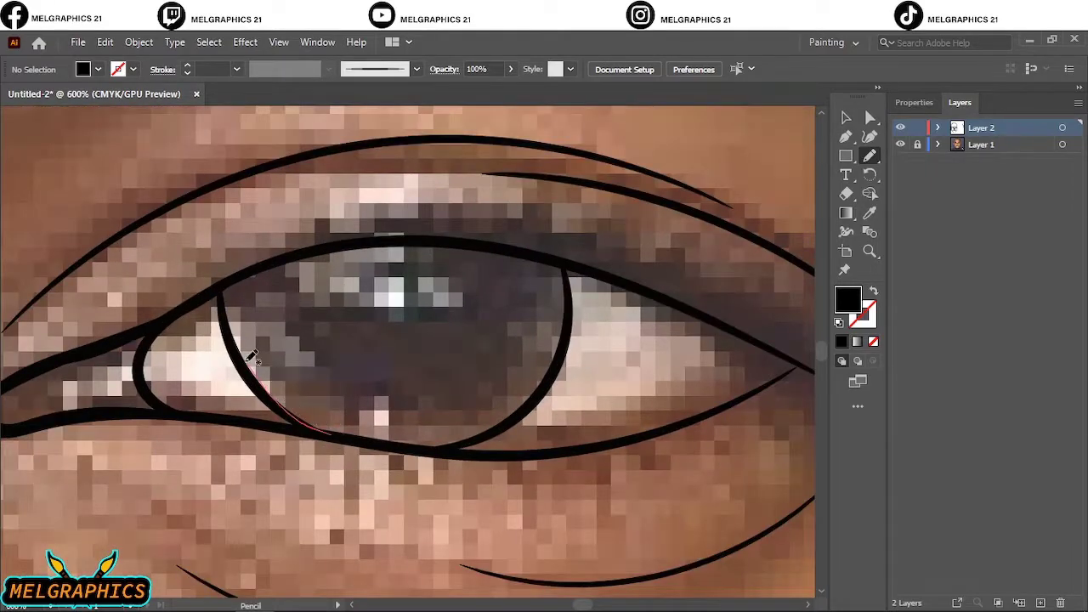
- Trace the first iris as a solid black shape out to the eye's corner
{"action": "left_click_drag", "start_coordinate": [253, 355], "coordinate": [340, 436]}
{"action": "left_click_drag", "start_coordinate": [514, 387], "coordinate": [568, 362]}
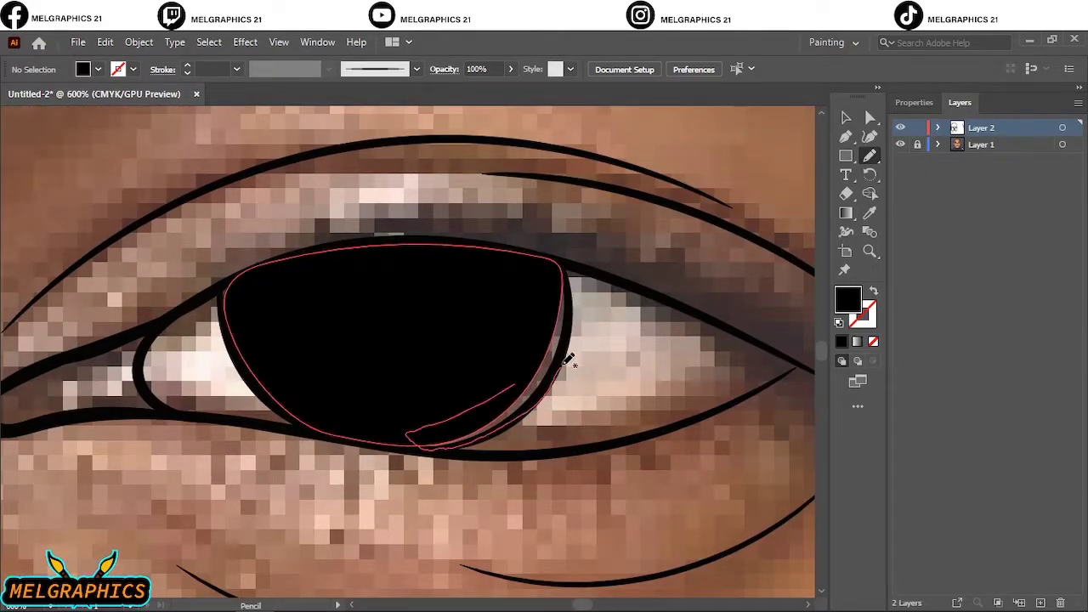
{"action": "left_click_drag", "start_coordinate": [568, 268], "coordinate": [398, 286]}
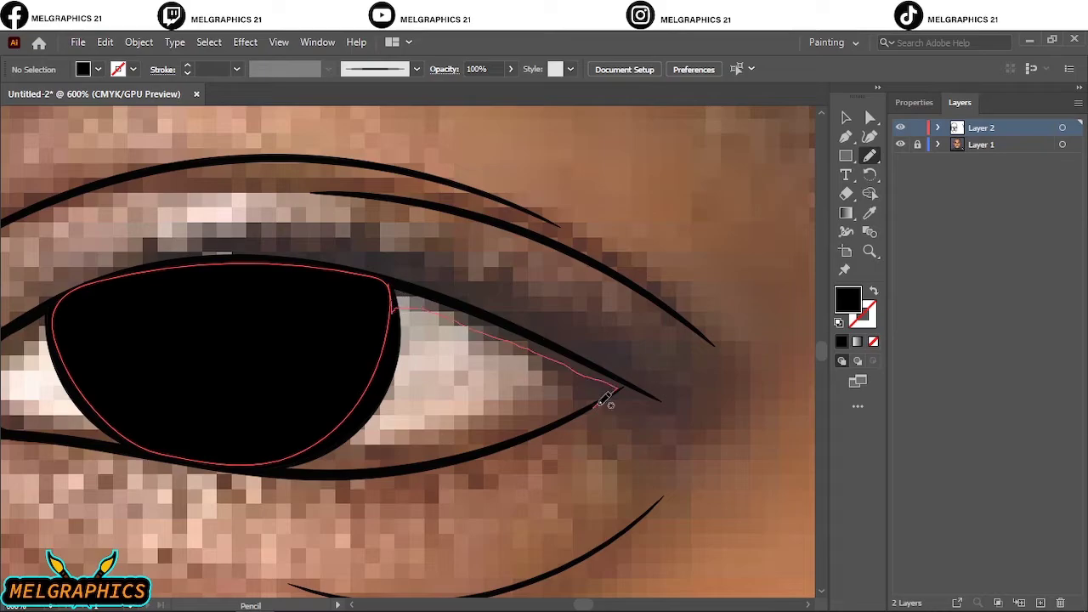
{"action": "left_click_drag", "start_coordinate": [605, 400], "coordinate": [614, 389]}
{"action": "left_click_drag", "start_coordinate": [394, 311], "coordinate": [461, 315]}
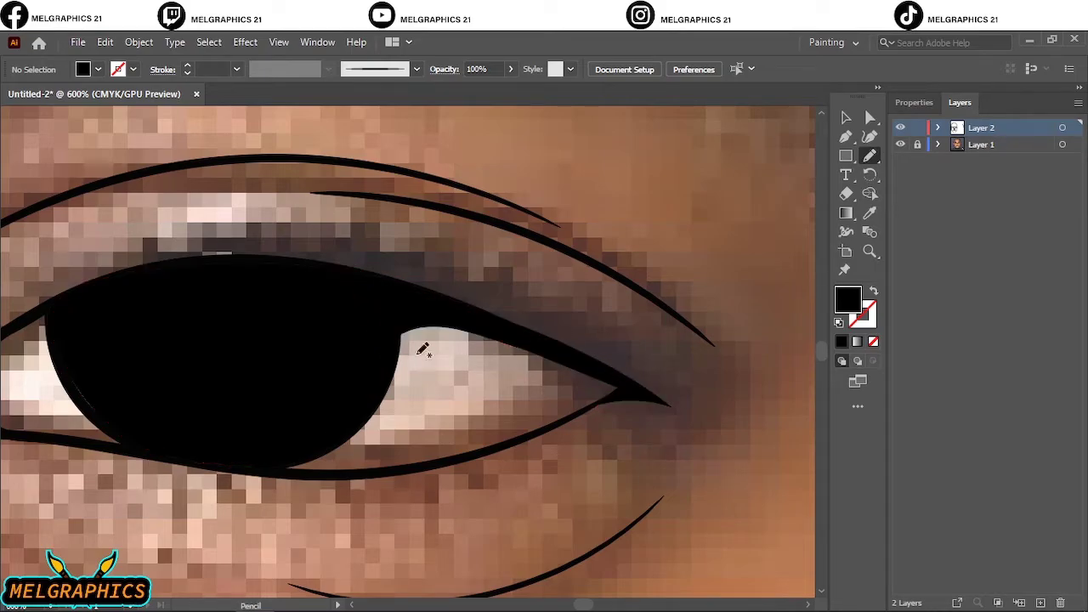
{"action": "key", "text": "ctrl+0"}
{"action": "scroll", "coordinate": [486, 340], "scroll_direction": "up", "scroll_amount": 5}
- Trace and fill the second eye's iris solid black
{"action": "mouse_move", "coordinate": [396, 433]}
{"action": "left_mouse_down"}
{"action": "mouse_move", "coordinate": [430, 204]}
{"action": "mouse_move", "coordinate": [391, 434]}
{"action": "left_mouse_up"}
{"action": "left_click_drag", "start_coordinate": [492, 415], "coordinate": [354, 203]}
{"action": "mouse_move", "coordinate": [527, 255]}
{"action": "left_mouse_down"}
{"action": "mouse_move", "coordinate": [578, 242]}
{"action": "mouse_move", "coordinate": [340, 236]}
{"action": "mouse_move", "coordinate": [360, 425]}
{"action": "left_mouse_up"}
{"action": "scroll", "coordinate": [485, 275], "scroll_direction": "left", "scroll_amount": 5}
{"action": "mouse_move", "coordinate": [520, 240]}
{"action": "left_mouse_down"}
{"action": "mouse_move", "coordinate": [446, 291]}
{"action": "mouse_move", "coordinate": [462, 246]}
{"action": "left_mouse_up"}
{"action": "key", "text": "ctrl+0"}
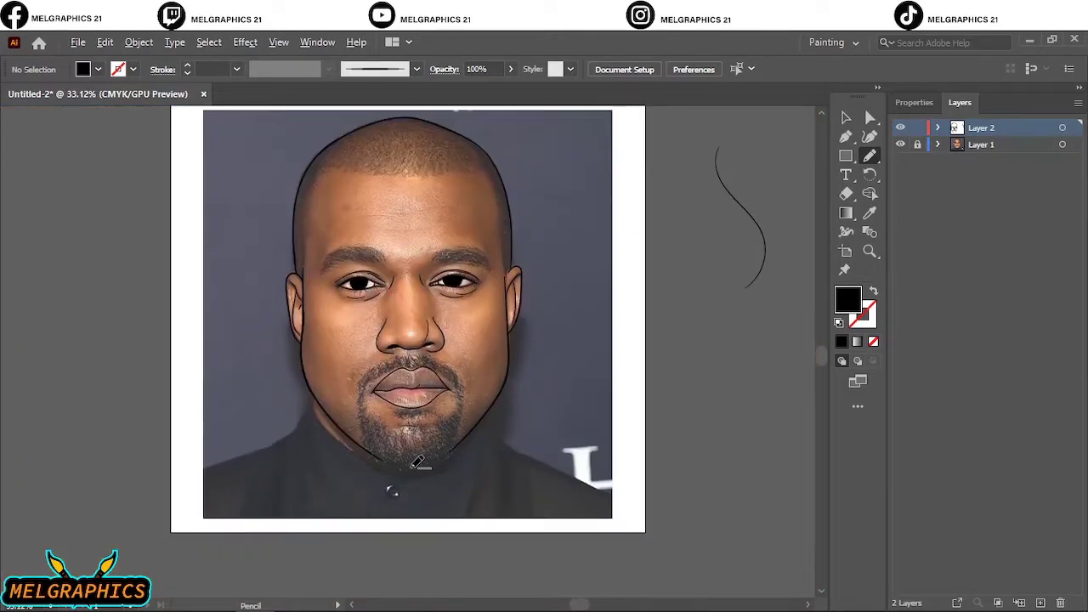
{"action": "scroll", "coordinate": [417, 462], "scroll_direction": "up", "scroll_amount": 4}
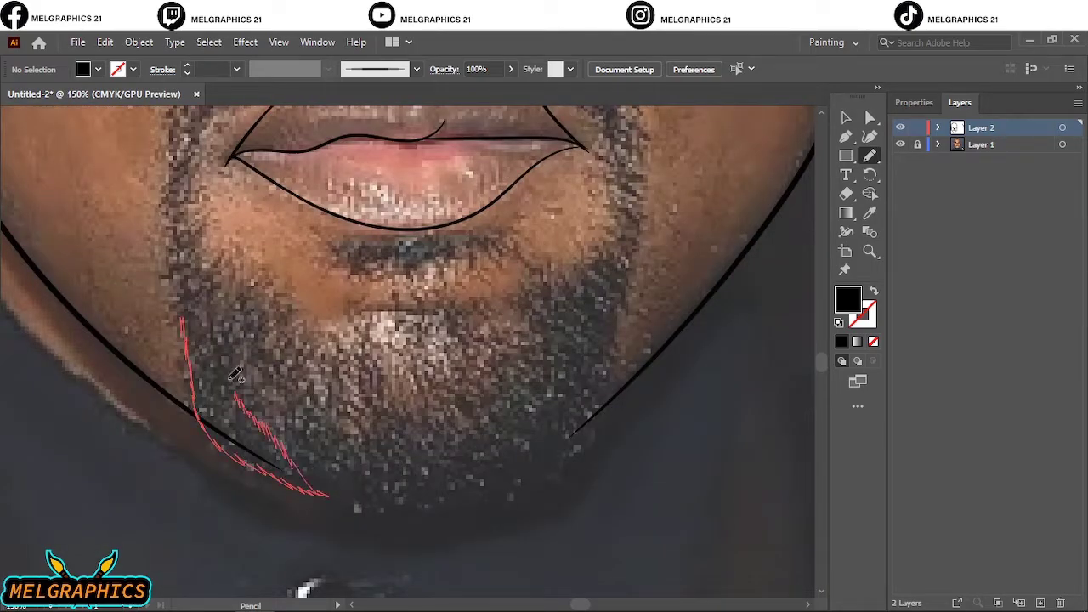
- Draw a solid black goatee shape on the chin and smooth its lower edge
{"action": "left_click_drag", "start_coordinate": [199, 386], "coordinate": [188, 334]}
{"action": "mouse_move", "coordinate": [249, 421]}
{"action": "left_mouse_down"}
{"action": "mouse_move", "coordinate": [337, 500]}
{"action": "mouse_move", "coordinate": [539, 387]}
{"action": "left_mouse_up"}
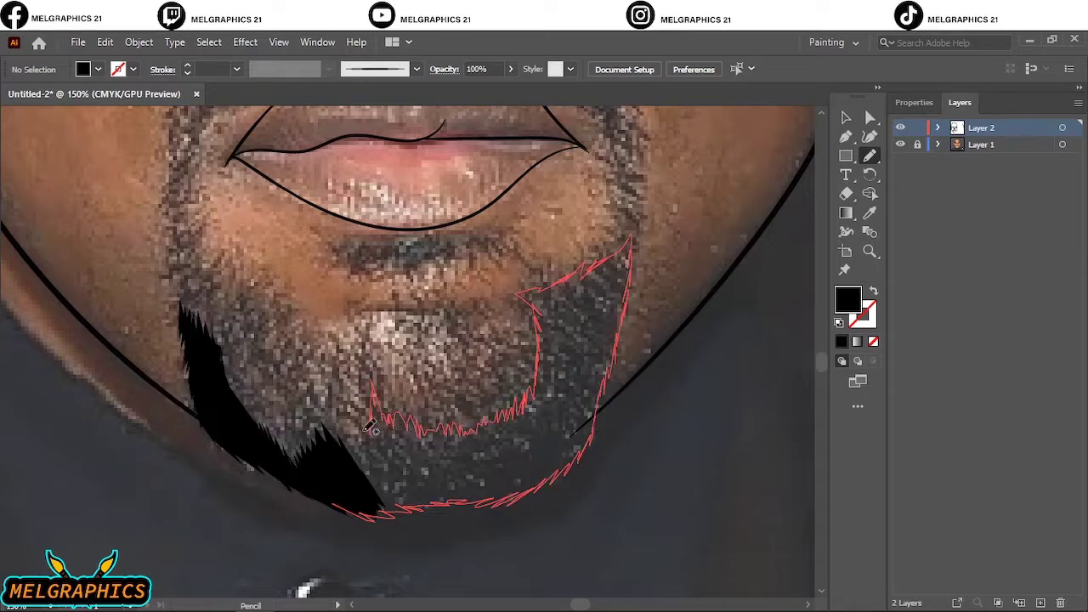
{"action": "mouse_move", "coordinate": [539, 387]}
{"action": "left_mouse_down"}
{"action": "mouse_move", "coordinate": [341, 425]}
{"action": "mouse_move", "coordinate": [296, 423]}
{"action": "mouse_move", "coordinate": [378, 448]}
{"action": "left_mouse_up"}
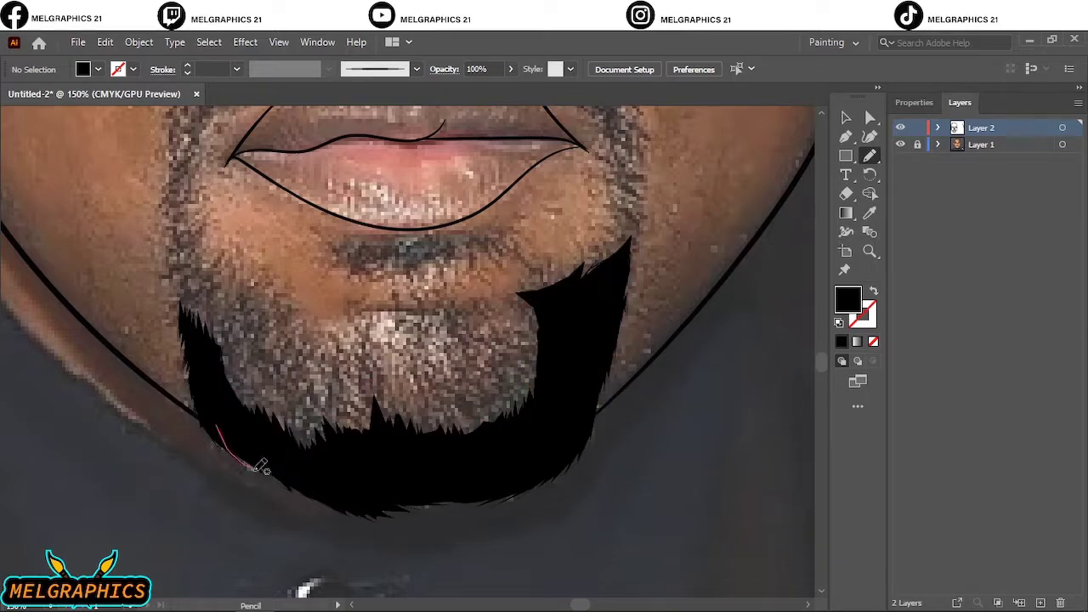
{"action": "mouse_move", "coordinate": [259, 466]}
{"action": "left_mouse_down"}
{"action": "mouse_move", "coordinate": [417, 515]}
{"action": "mouse_move", "coordinate": [389, 454]}
{"action": "left_mouse_up"}
{"action": "scroll", "coordinate": [389, 454], "scroll_direction": "up", "scroll_amount": 3}
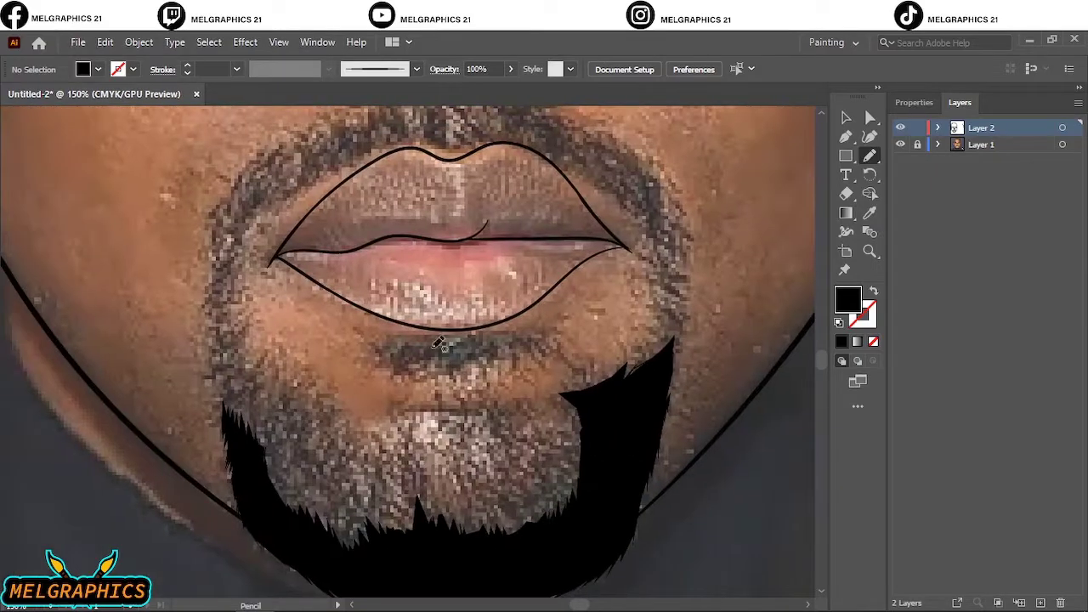
{"action": "left_click_drag", "start_coordinate": [453, 347], "coordinate": [510, 342]}
{"action": "scroll", "coordinate": [507, 340], "scroll_direction": "up", "scroll_amount": 3}
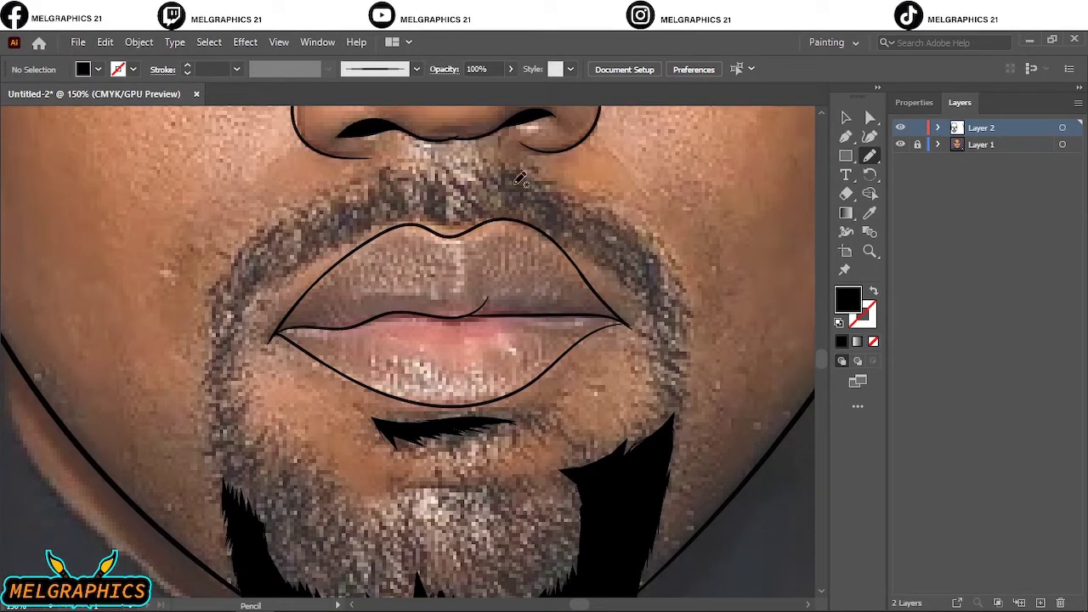
- Fill both sides of the mustache and the eyebrows with black shapes
{"action": "left_click_drag", "start_coordinate": [516, 182], "coordinate": [515, 179]}
{"action": "mouse_move", "coordinate": [423, 198]}
{"action": "left_mouse_down"}
{"action": "mouse_move", "coordinate": [432, 204]}
{"action": "mouse_move", "coordinate": [415, 214]}
{"action": "left_mouse_up"}
{"action": "left_click_drag", "start_coordinate": [232, 294], "coordinate": [263, 259]}
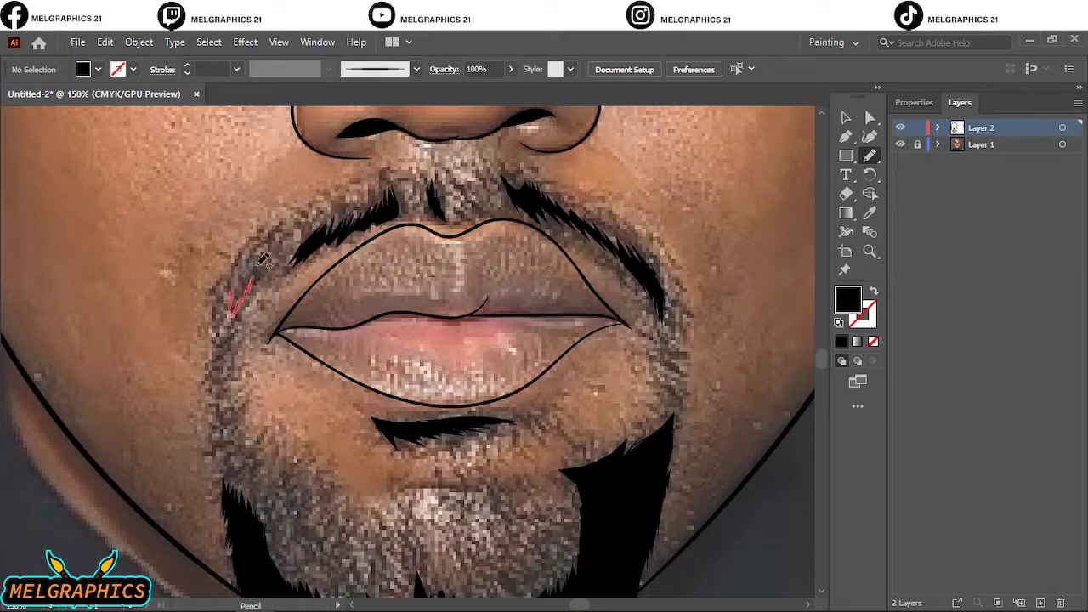
{"action": "scroll", "coordinate": [263, 259], "scroll_direction": "up", "scroll_amount": 5}
{"action": "scroll", "coordinate": [263, 260], "scroll_direction": "up", "scroll_amount": 5}
{"action": "mouse_move", "coordinate": [219, 296]}
{"action": "left_mouse_down"}
{"action": "mouse_move", "coordinate": [265, 243]}
{"action": "mouse_move", "coordinate": [223, 298]}
{"action": "left_mouse_up"}
{"action": "scroll", "coordinate": [371, 289], "scroll_direction": "right", "scroll_amount": 3}
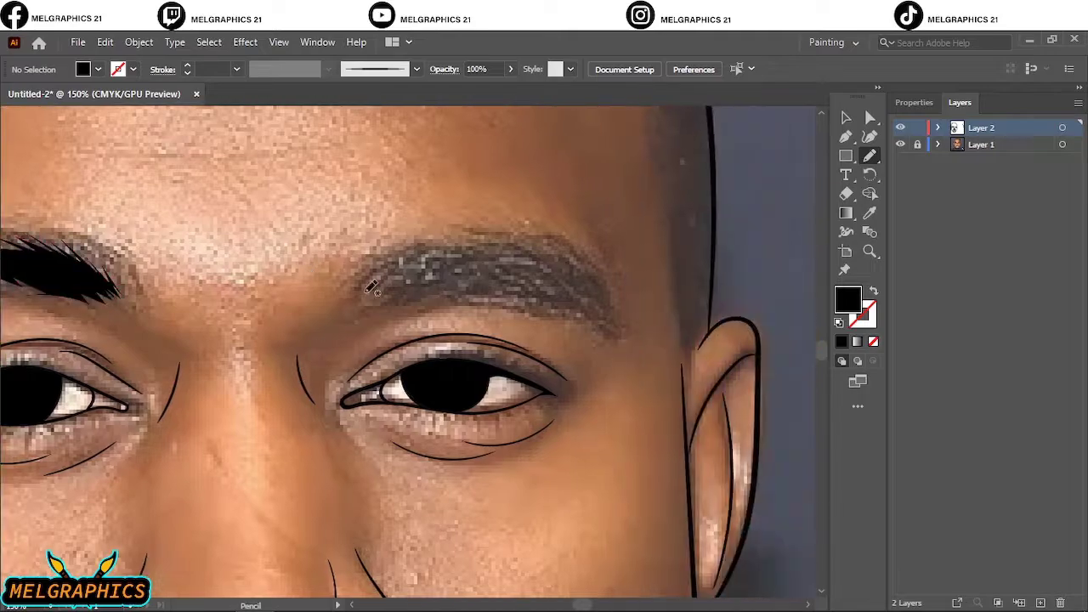
{"action": "mouse_move", "coordinate": [372, 289]}
{"action": "left_mouse_down"}
{"action": "mouse_move", "coordinate": [364, 296]}
{"action": "mouse_move", "coordinate": [516, 287]}
{"action": "mouse_move", "coordinate": [364, 297]}
{"action": "left_mouse_up"}
- Brush thin hair strokes around the eyebrow's front, top edge and underside
{"action": "key", "text": "ctrl+0"}
{"action": "key", "text": "b"}
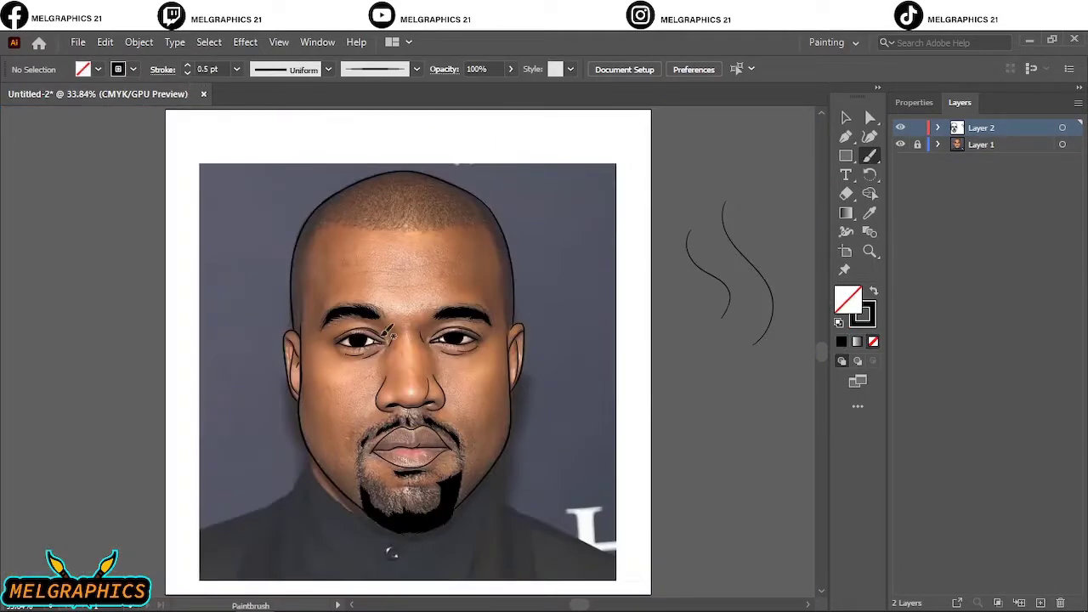
{"action": "scroll", "coordinate": [347, 310], "scroll_direction": "up", "scroll_amount": 5}
{"action": "mouse_move", "coordinate": [553, 349]}
{"action": "left_mouse_down"}
{"action": "mouse_move", "coordinate": [212, 416]}
{"action": "mouse_move", "coordinate": [351, 338]}
{"action": "left_mouse_up"}
{"action": "left_click_drag", "start_coordinate": [278, 324], "coordinate": [206, 415]}
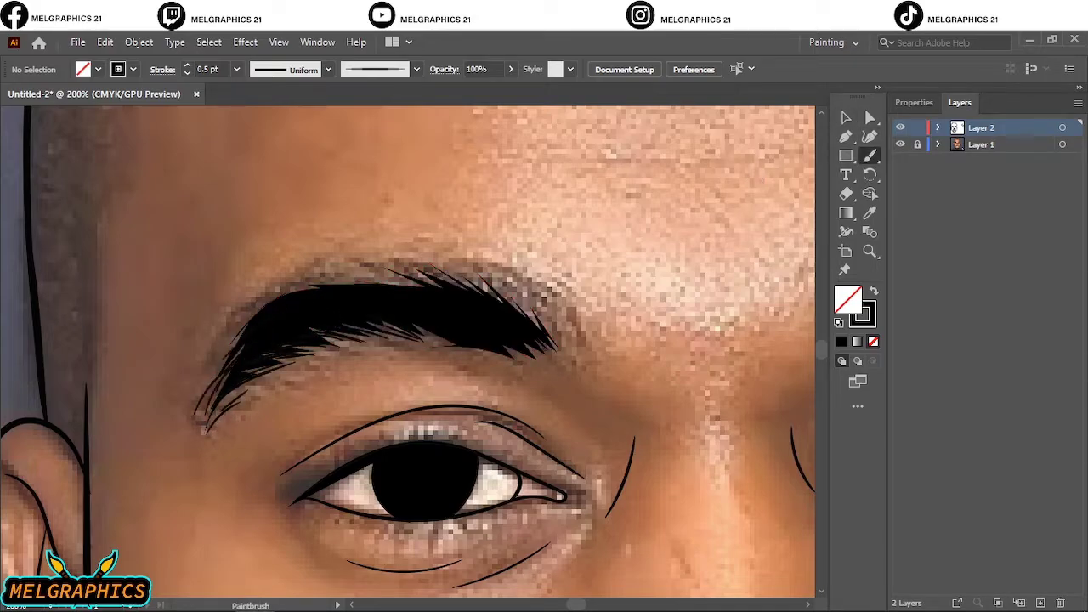
{"action": "left_click_drag", "start_coordinate": [357, 289], "coordinate": [226, 357]}
{"action": "left_click_drag", "start_coordinate": [276, 298], "coordinate": [209, 412]}
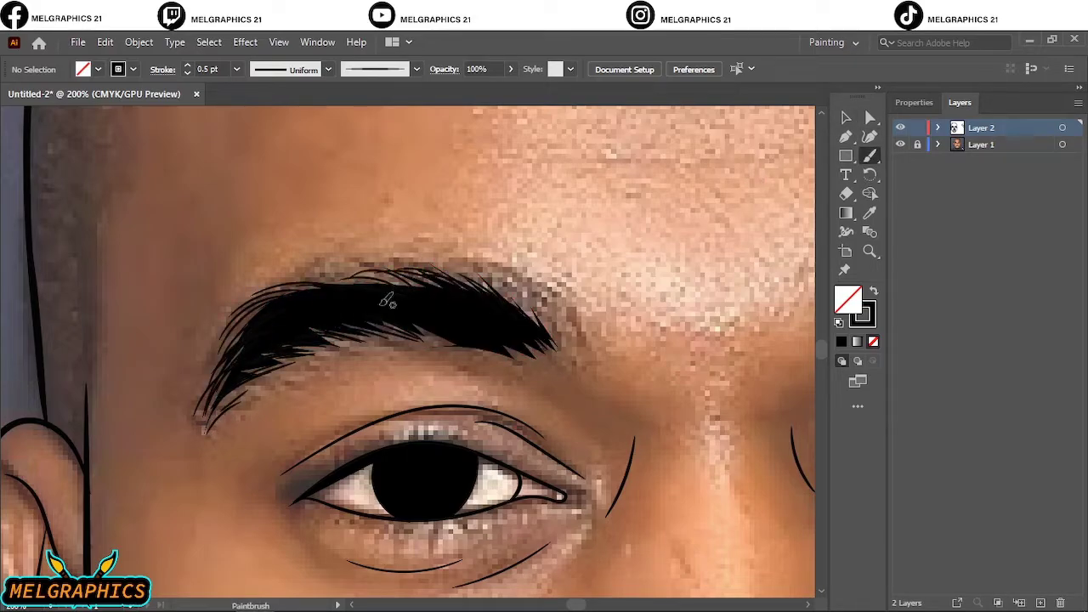
{"action": "left_click_drag", "start_coordinate": [400, 273], "coordinate": [341, 288]}
{"action": "left_click_drag", "start_coordinate": [425, 345], "coordinate": [545, 355]}
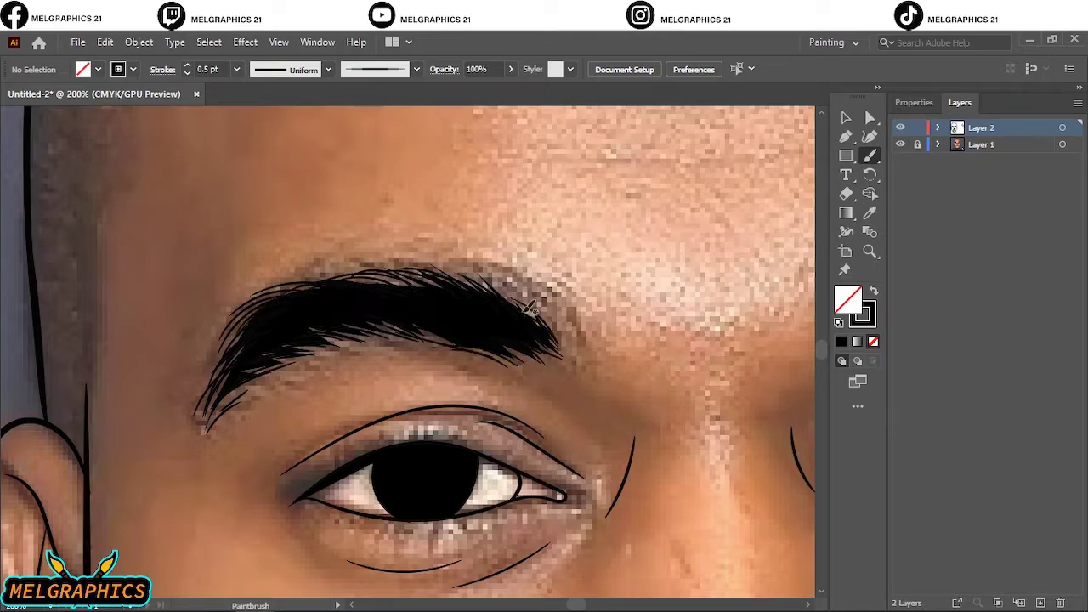
- Zoom in and add hair strokes along the eyebrow edges and the goatee's lower edge
{"action": "key", "text": "ctrl+plus"}
{"action": "mouse_move", "coordinate": [223, 298]}
{"action": "left_mouse_down"}
{"action": "mouse_move", "coordinate": [366, 219]}
{"action": "mouse_move", "coordinate": [511, 236]}
{"action": "mouse_move", "coordinate": [684, 312]}
{"action": "left_mouse_up"}
{"action": "mouse_move", "coordinate": [595, 242]}
{"action": "left_mouse_down"}
{"action": "mouse_move", "coordinate": [691, 318]}
{"action": "mouse_move", "coordinate": [722, 421]}
{"action": "left_mouse_up"}
{"action": "left_click_drag", "start_coordinate": [634, 349], "coordinate": [453, 339]}
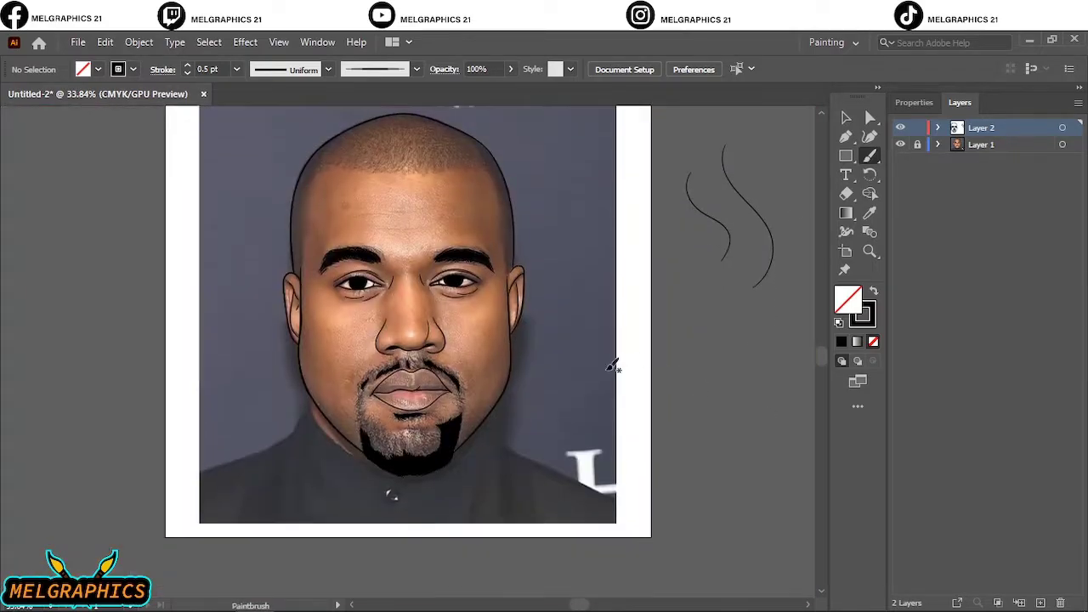
{"action": "scroll", "coordinate": [412, 480], "scroll_direction": "up", "scroll_amount": 5}
{"action": "mouse_move", "coordinate": [170, 322]}
{"action": "left_mouse_down"}
{"action": "mouse_move", "coordinate": [289, 400]}
{"action": "mouse_move", "coordinate": [366, 417]}
{"action": "left_mouse_up"}
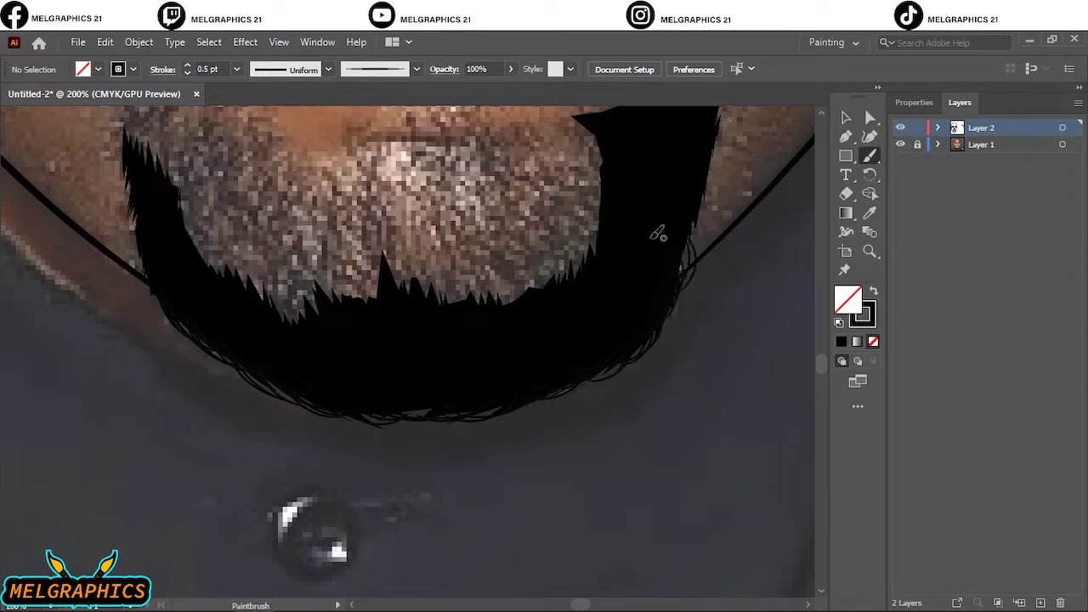
- Paint 0.5 pt black hair strokes along the goatee's upper and left edges
{"action": "mouse_move", "coordinate": [659, 234]}
{"action": "left_mouse_down"}
{"action": "mouse_move", "coordinate": [699, 341]}
{"action": "mouse_move", "coordinate": [527, 440]}
{"action": "left_mouse_up"}
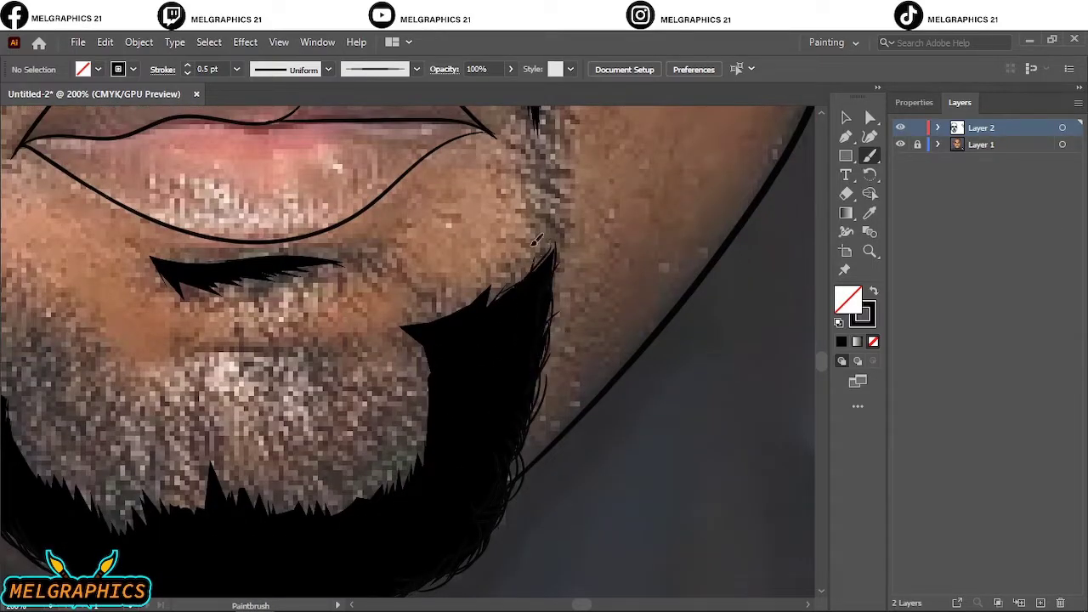
{"action": "left_click_drag", "start_coordinate": [535, 240], "coordinate": [496, 289]}
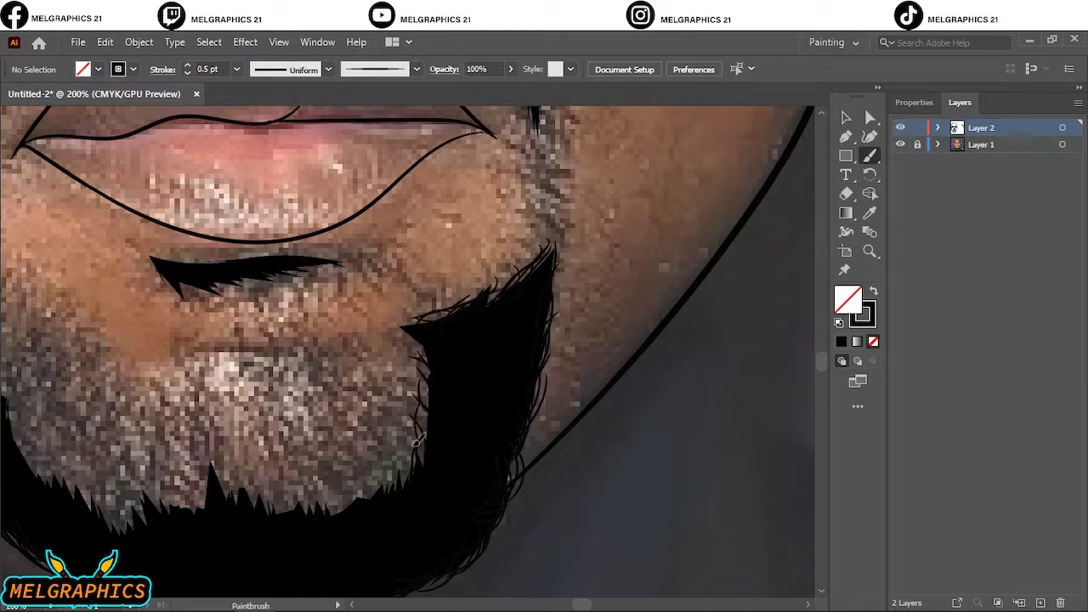
{"action": "left_click_drag", "start_coordinate": [417, 442], "coordinate": [368, 457]}
{"action": "left_click_drag", "start_coordinate": [387, 387], "coordinate": [335, 467]}
{"action": "mouse_move", "coordinate": [323, 399]}
{"action": "left_mouse_down"}
{"action": "mouse_move", "coordinate": [300, 476]}
{"action": "mouse_move", "coordinate": [334, 500]}
{"action": "left_mouse_up"}
{"action": "double_click", "coordinate": [863, 314]}
{"action": "key", "text": "Return"}
{"action": "left_click_drag", "start_coordinate": [302, 477], "coordinate": [282, 506]}
- Draw curly hair strokes across the goatee and up its left edge
{"action": "scroll", "coordinate": [208, 438], "scroll_direction": "left", "scroll_amount": 5}
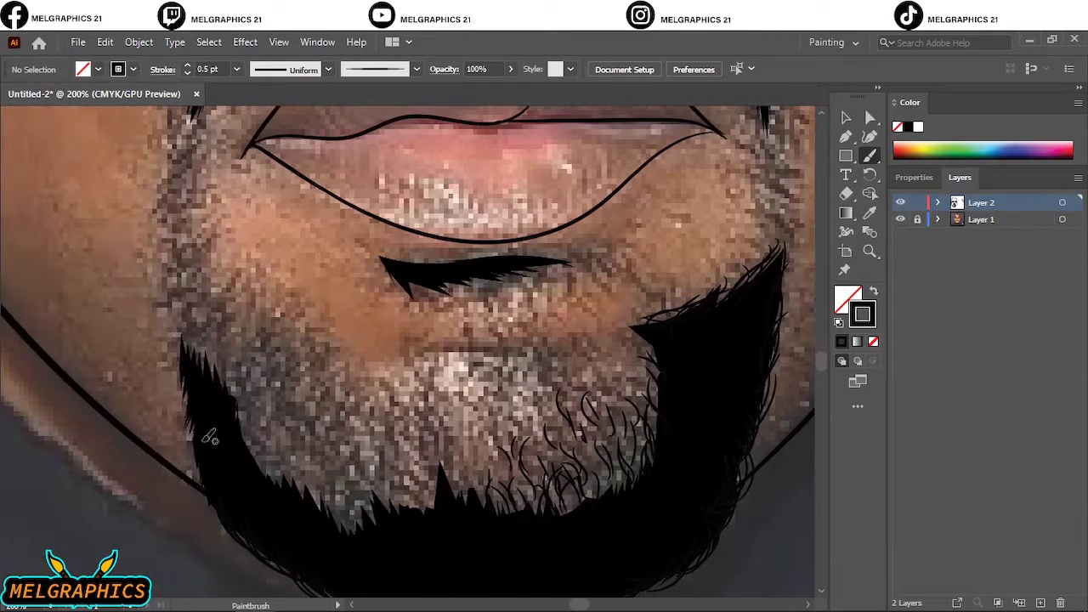
{"action": "left_click_drag", "start_coordinate": [325, 469], "coordinate": [333, 502]}
{"action": "left_click_drag", "start_coordinate": [406, 447], "coordinate": [399, 476]}
{"action": "left_click_drag", "start_coordinate": [439, 424], "coordinate": [444, 476]}
{"action": "left_click_drag", "start_coordinate": [372, 462], "coordinate": [351, 491]}
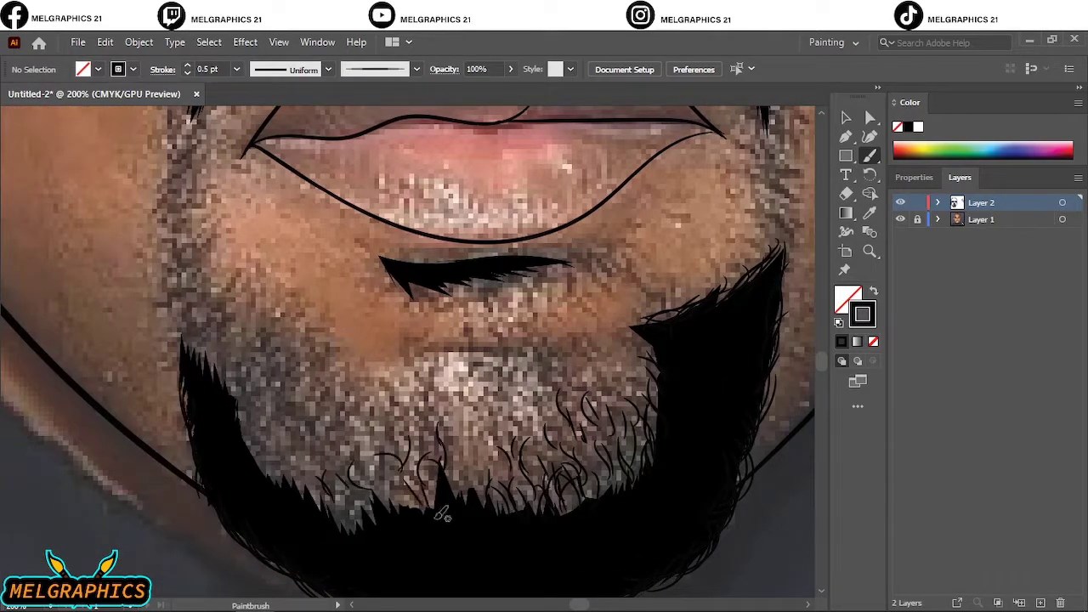
{"action": "left_click_drag", "start_coordinate": [279, 487], "coordinate": [250, 425]}
{"action": "left_click_drag", "start_coordinate": [283, 420], "coordinate": [270, 398]}
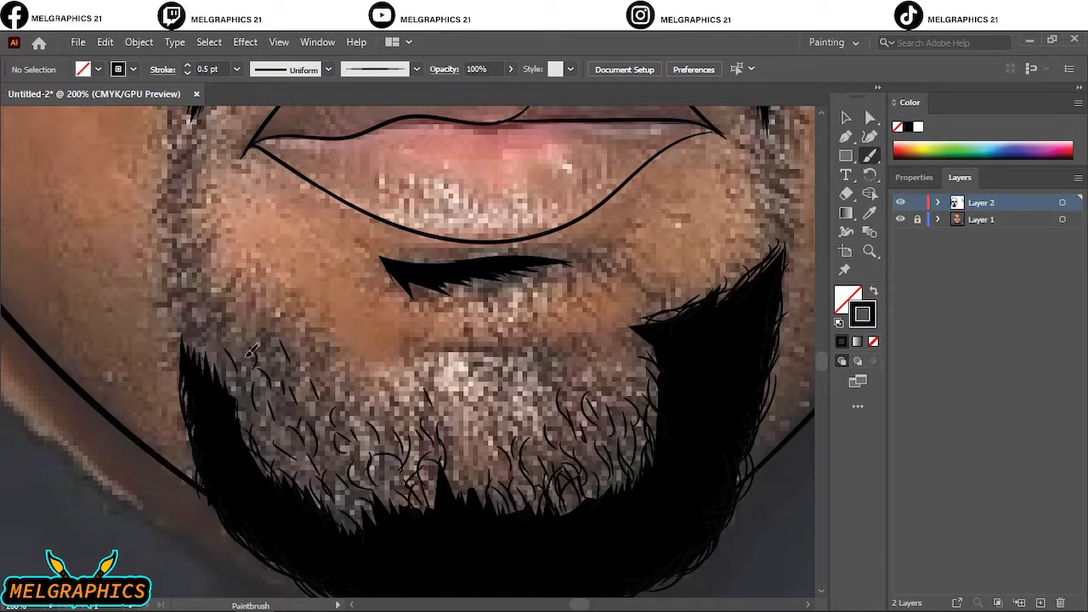
- Add hair strokes on the beard's left edge and where the mustache meets the beard
{"action": "left_click_drag", "start_coordinate": [207, 367], "coordinate": [201, 333]}
{"action": "left_click_drag", "start_coordinate": [199, 376], "coordinate": [189, 350]}
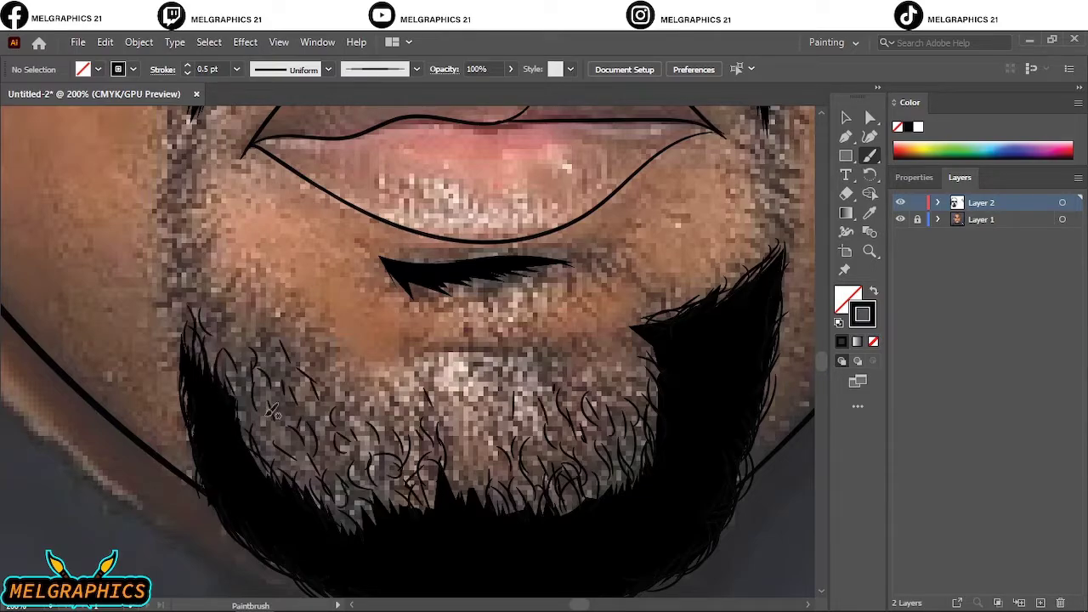
{"action": "scroll", "coordinate": [517, 470], "scroll_direction": "up", "scroll_amount": 5}
{"action": "scroll", "coordinate": [517, 471], "scroll_direction": "right", "scroll_amount": 5}
{"action": "left_click_drag", "start_coordinate": [548, 403], "coordinate": [526, 360]}
{"action": "left_click_drag", "start_coordinate": [542, 392], "coordinate": [520, 322]}
{"action": "left_click_drag", "start_coordinate": [535, 331], "coordinate": [520, 265]}
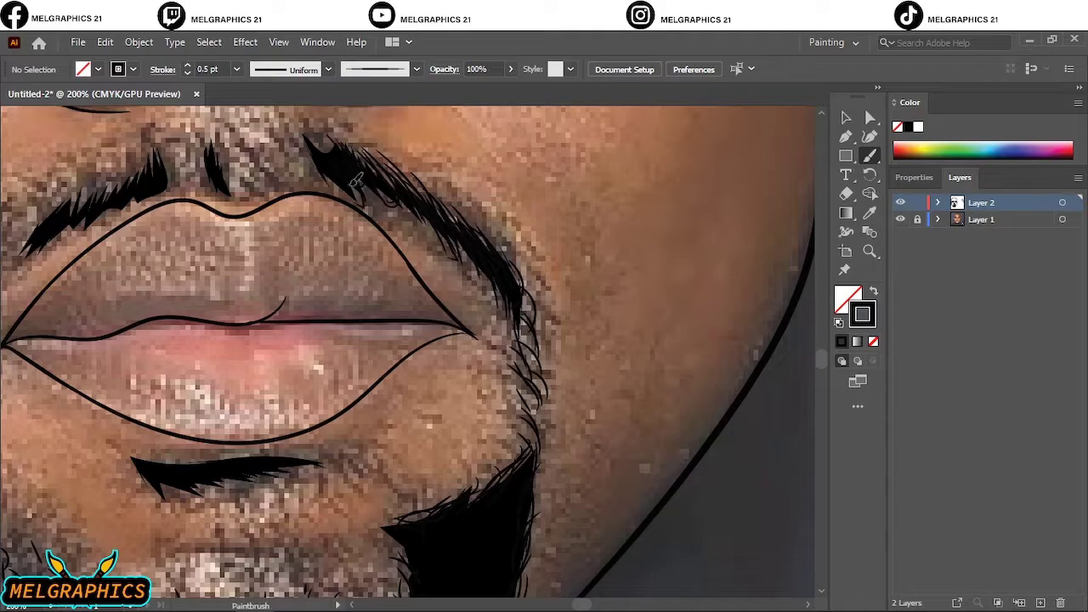
- Add four hair strokes into the mustache and raise the brush stroke to 0.75 pt
{"action": "left_click_drag", "start_coordinate": [296, 162], "coordinate": [312, 117]}
{"action": "left_click_drag", "start_coordinate": [281, 183], "coordinate": [302, 128]}
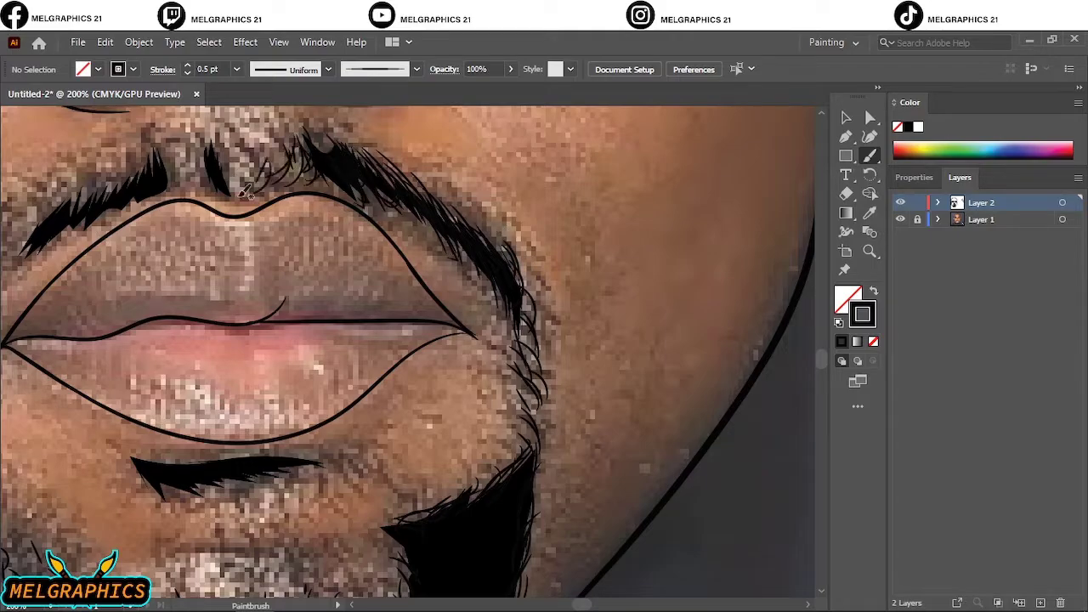
{"action": "left_click_drag", "start_coordinate": [263, 183], "coordinate": [245, 126]}
{"action": "left_click_drag", "start_coordinate": [240, 179], "coordinate": [224, 139]}
{"action": "key", "text": "ctrl+minus"}
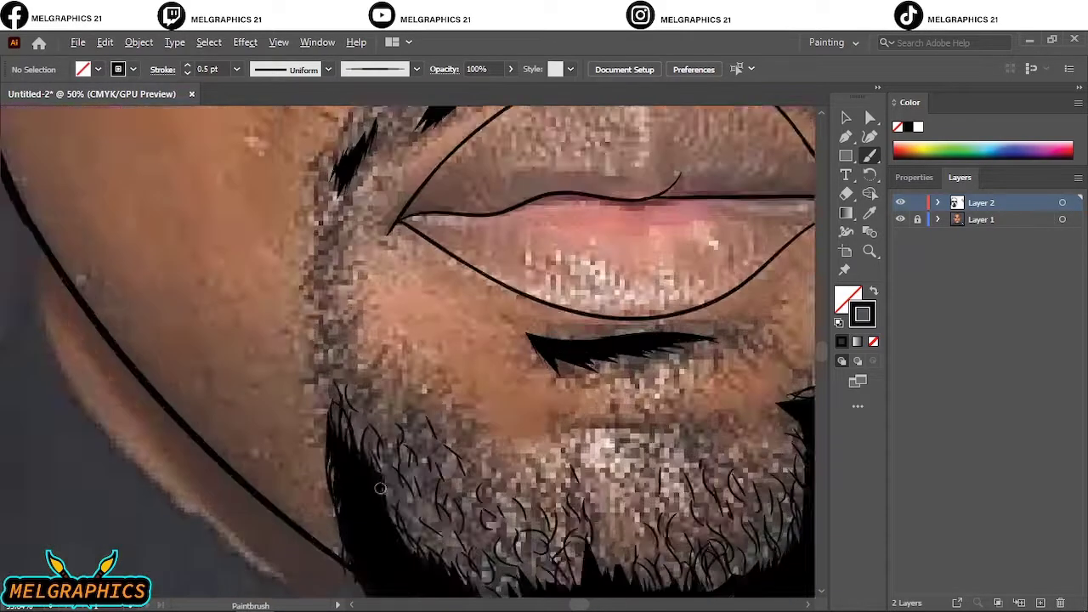
{"action": "scroll", "coordinate": [374, 343], "scroll_direction": "left", "scroll_amount": 5}
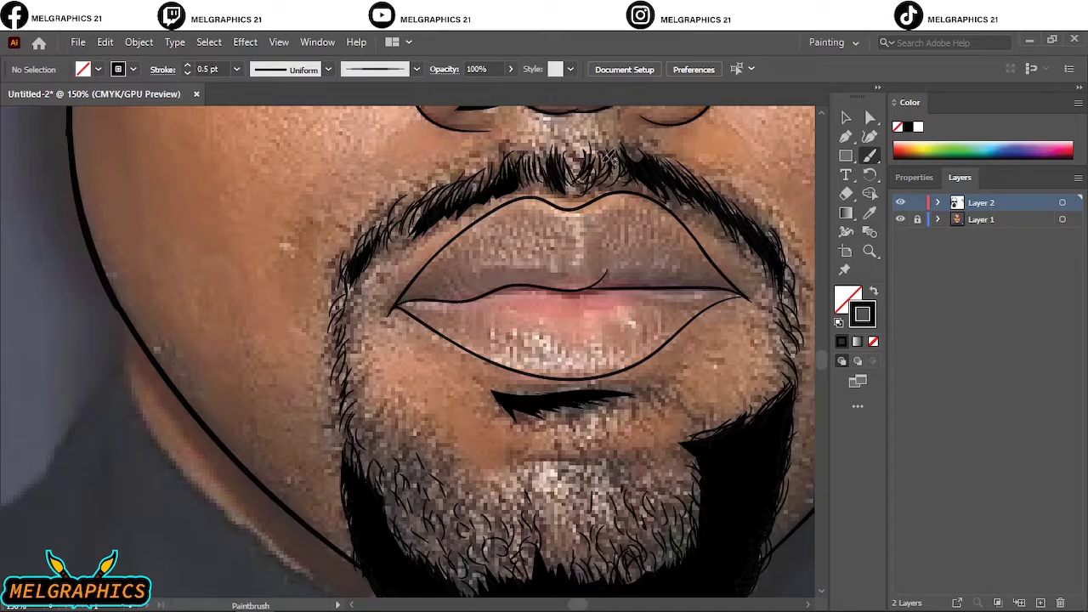
{"action": "left_click", "coordinate": [187, 65]}
{"action": "scroll", "coordinate": [378, 263], "scroll_direction": "down", "scroll_amount": 3}
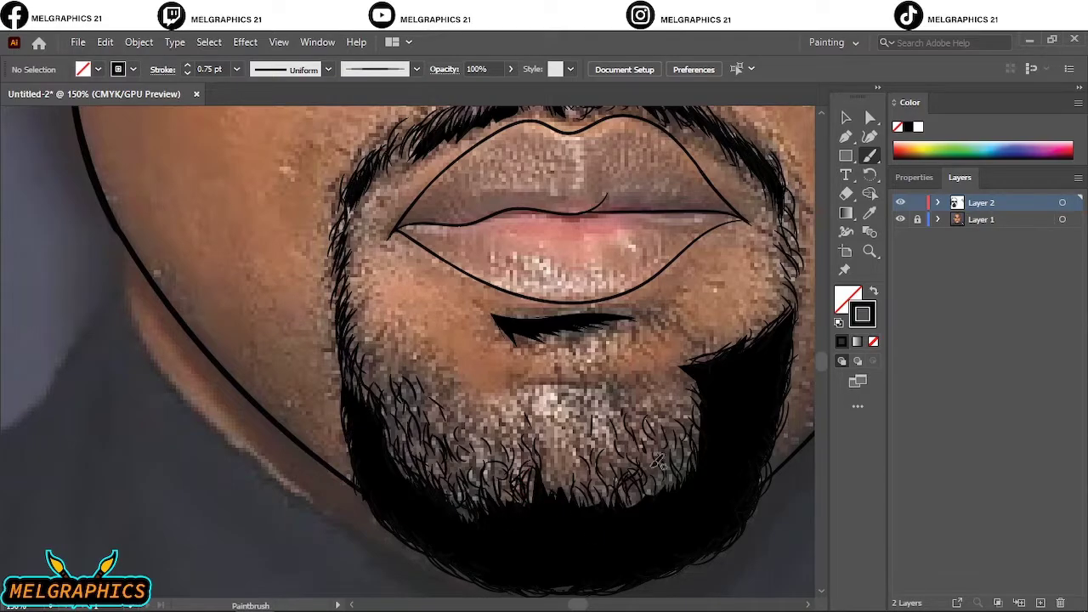
- Zoom in on the beard and paint one more curved hair stroke beside it
{"action": "key", "text": "ctrl+0"}
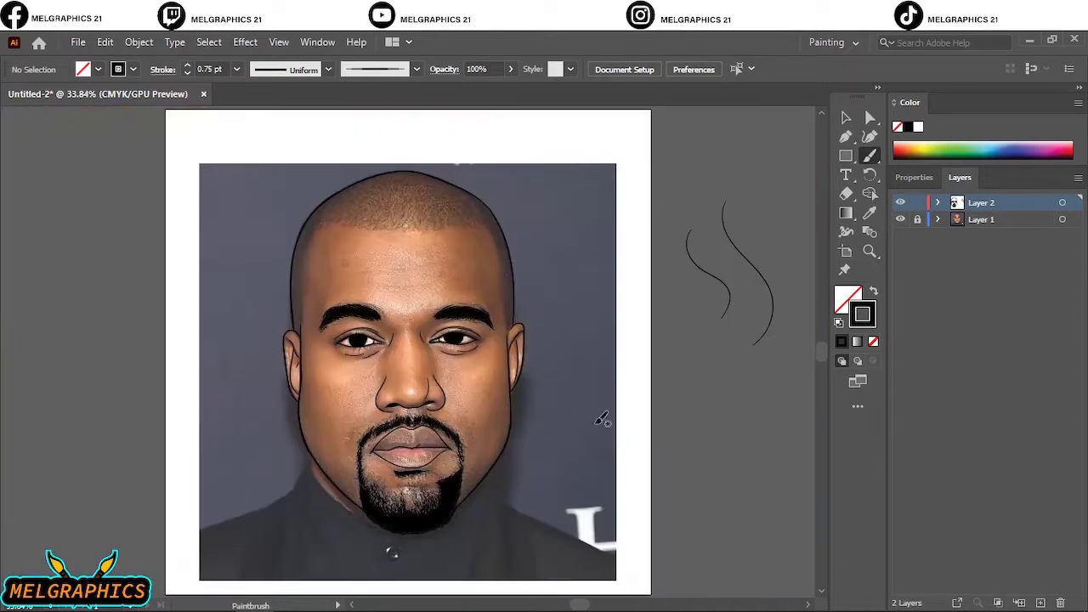
{"action": "key", "text": "ctrl+1"}
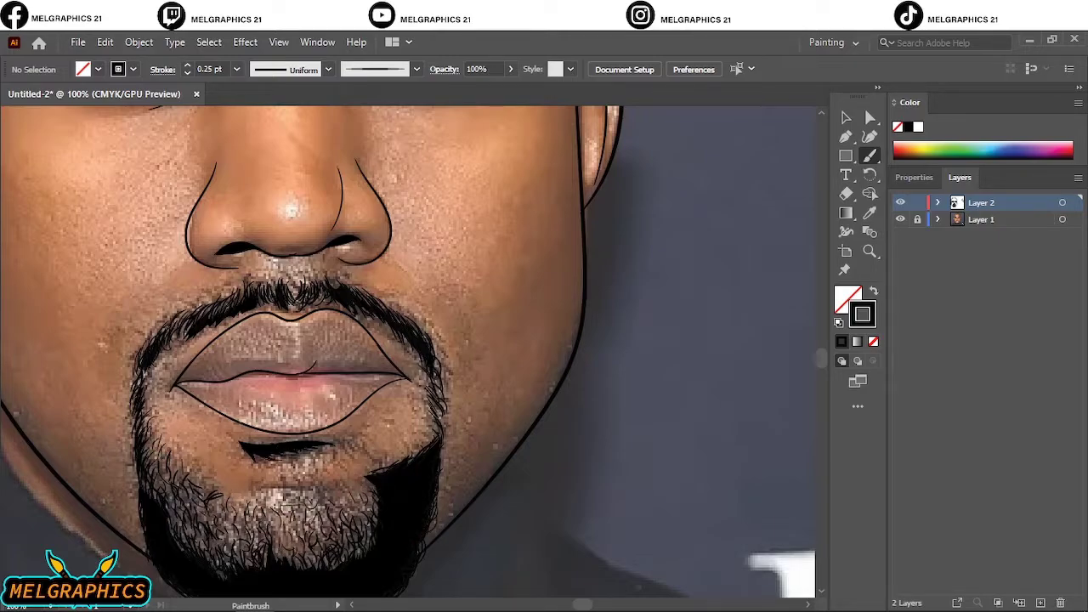
{"action": "key", "text": "ctrl+0"}
{"action": "scroll", "coordinate": [427, 383], "scroll_direction": "up", "scroll_amount": 3}
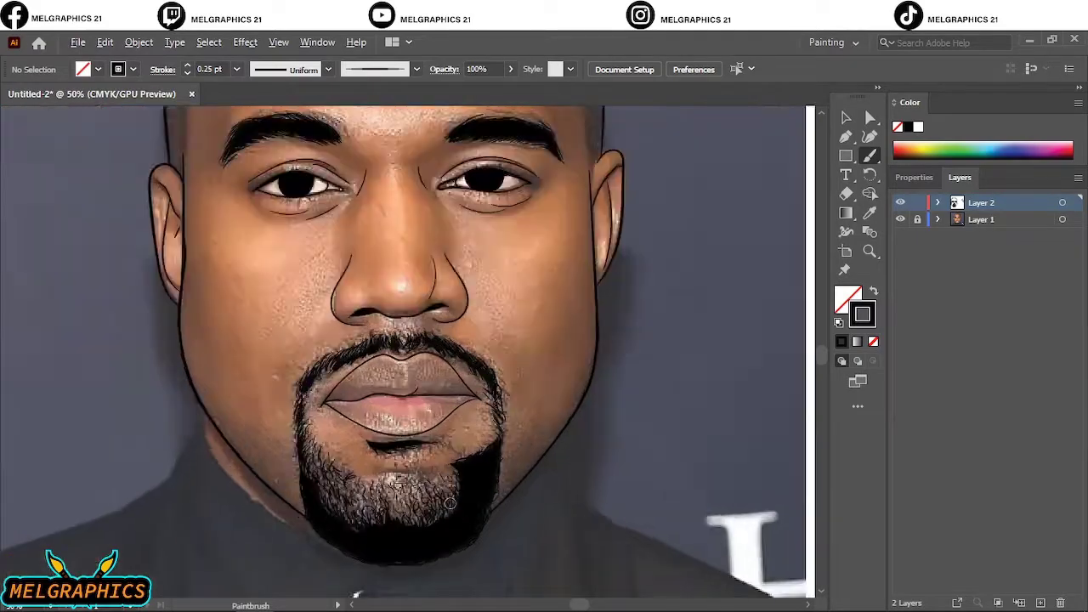
{"action": "scroll", "coordinate": [428, 383], "scroll_direction": "up", "scroll_amount": 4}
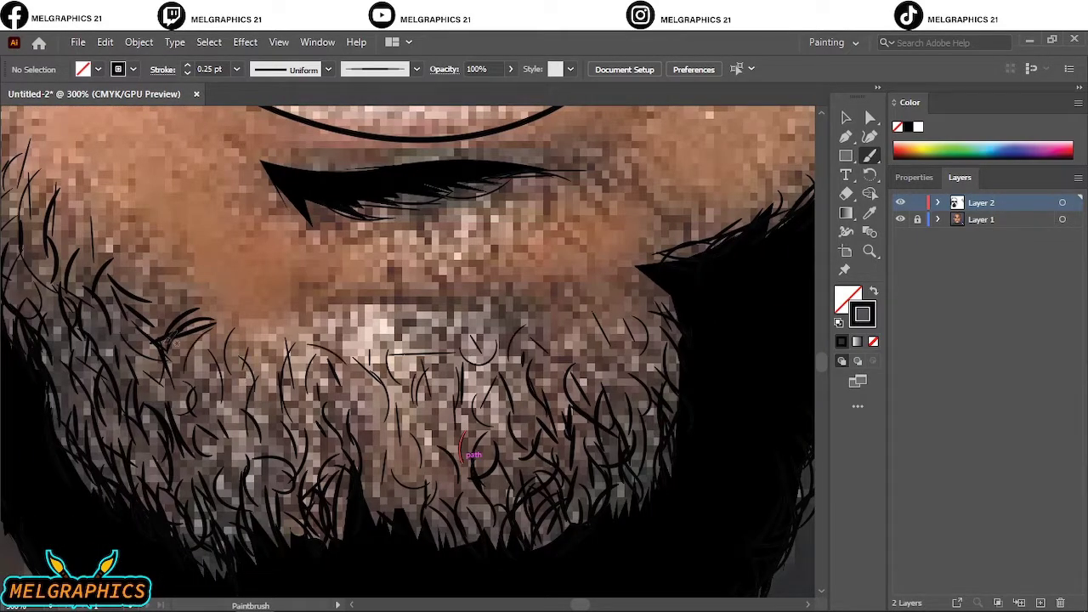
{"action": "left_click_drag", "start_coordinate": [559, 348], "coordinate": [619, 322]}
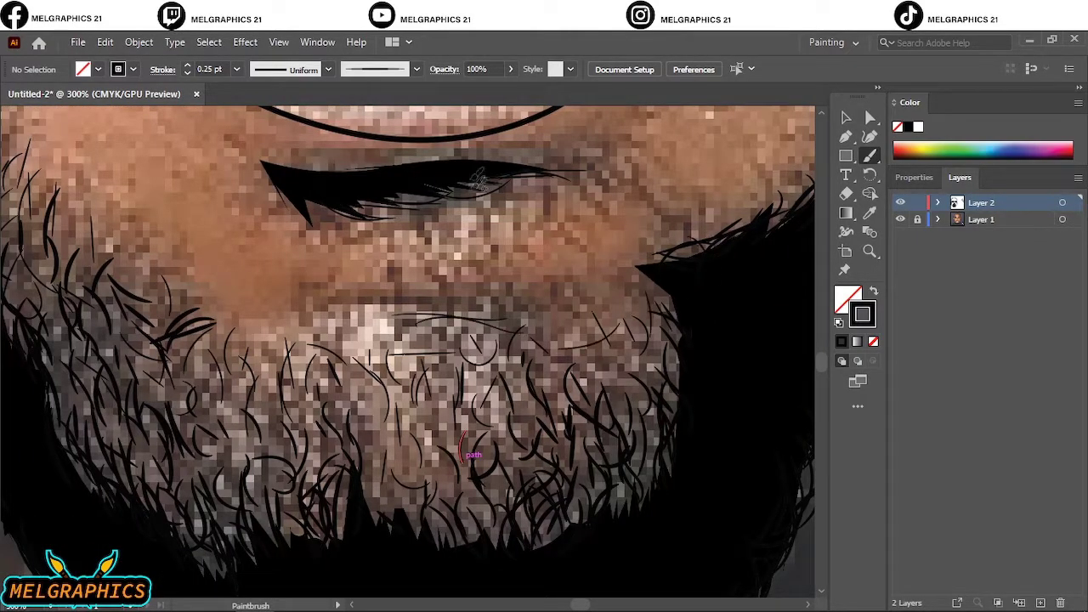
{"action": "scroll", "coordinate": [332, 204], "scroll_direction": "down", "scroll_amount": 3}
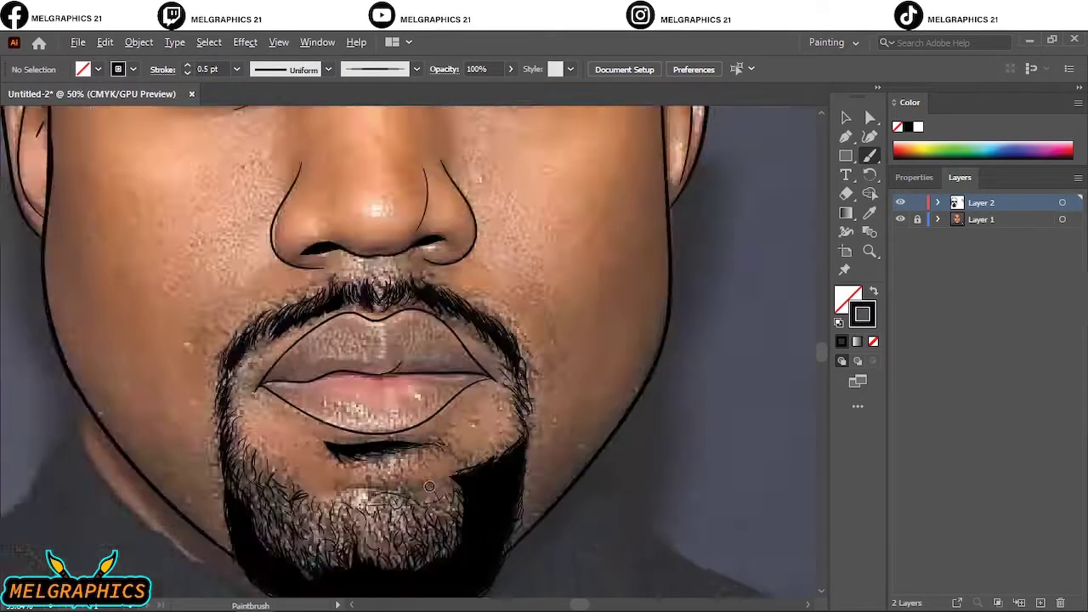
{"action": "scroll", "coordinate": [331, 204], "scroll_direction": "up", "scroll_amount": 2}
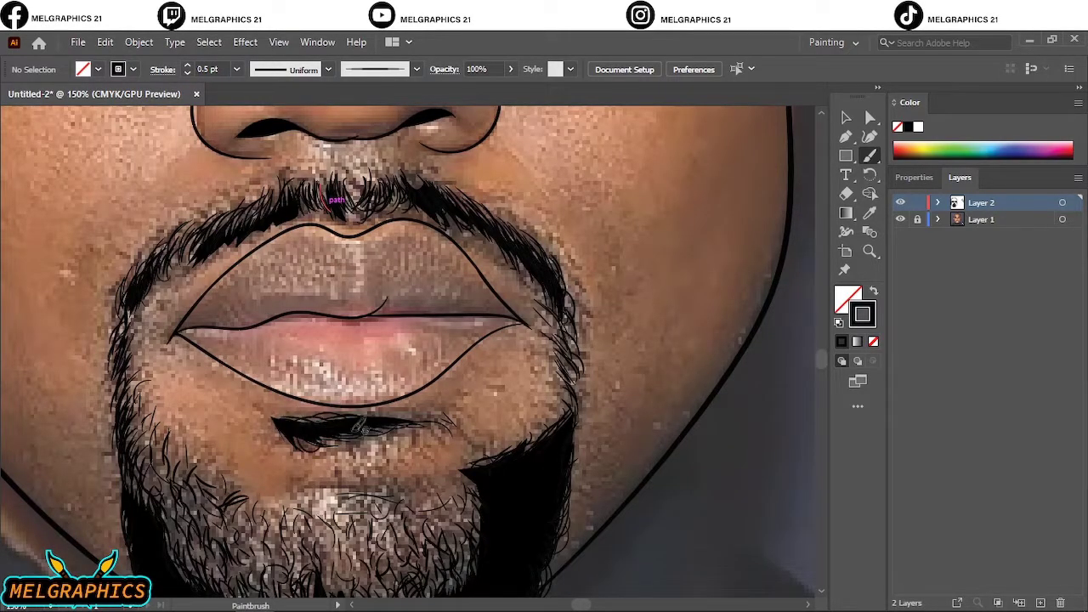
{"action": "key", "text": "ctrl+0"}
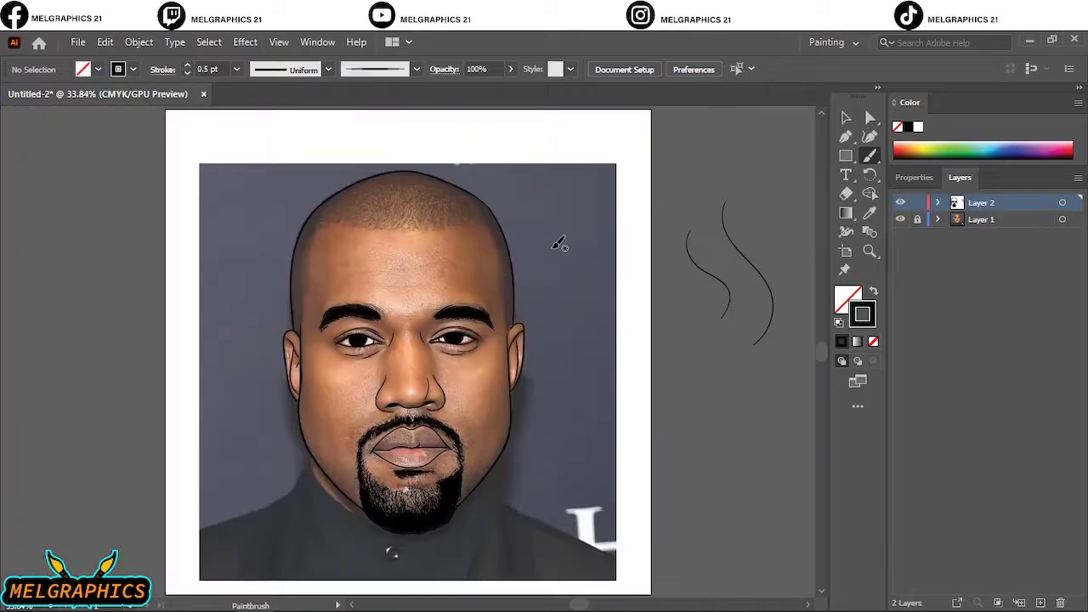
{"action": "scroll", "coordinate": [445, 293], "scroll_direction": "up", "scroll_amount": 5}
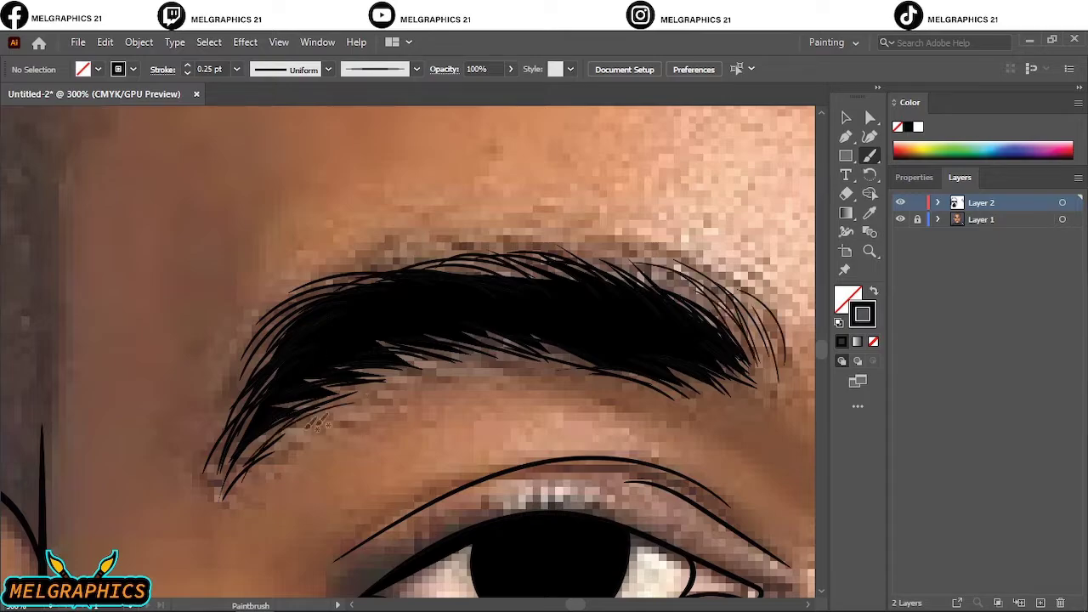
- Show the reference photo layer again and select all the line art on its layer
{"action": "key", "text": "ctrl+0"}
{"action": "right_click", "coordinate": [901, 104]}
{"action": "left_click", "coordinate": [933, 109]}
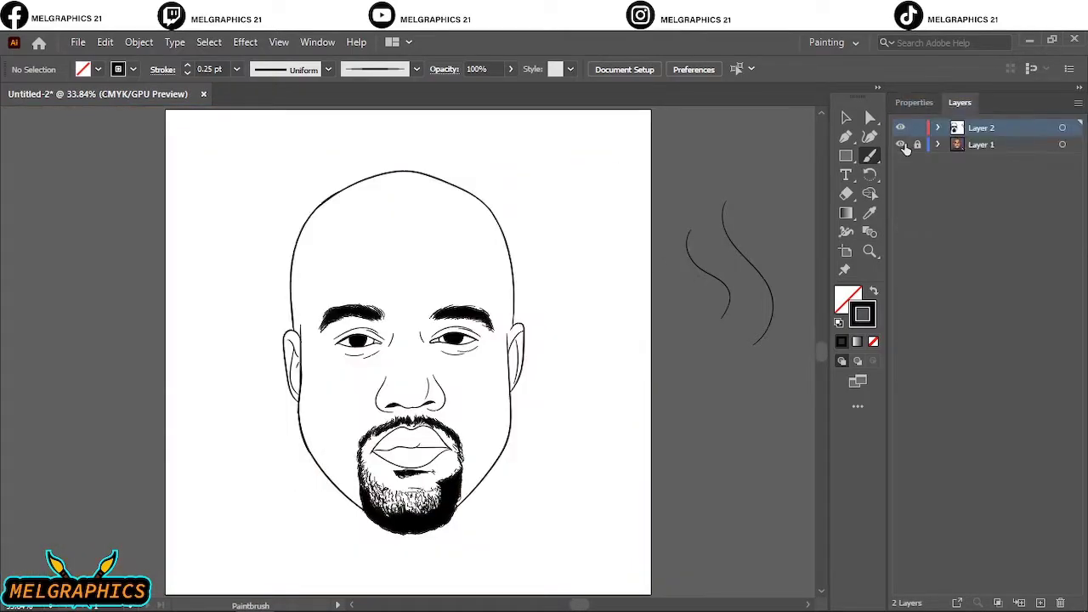
{"action": "left_click", "coordinate": [901, 145]}
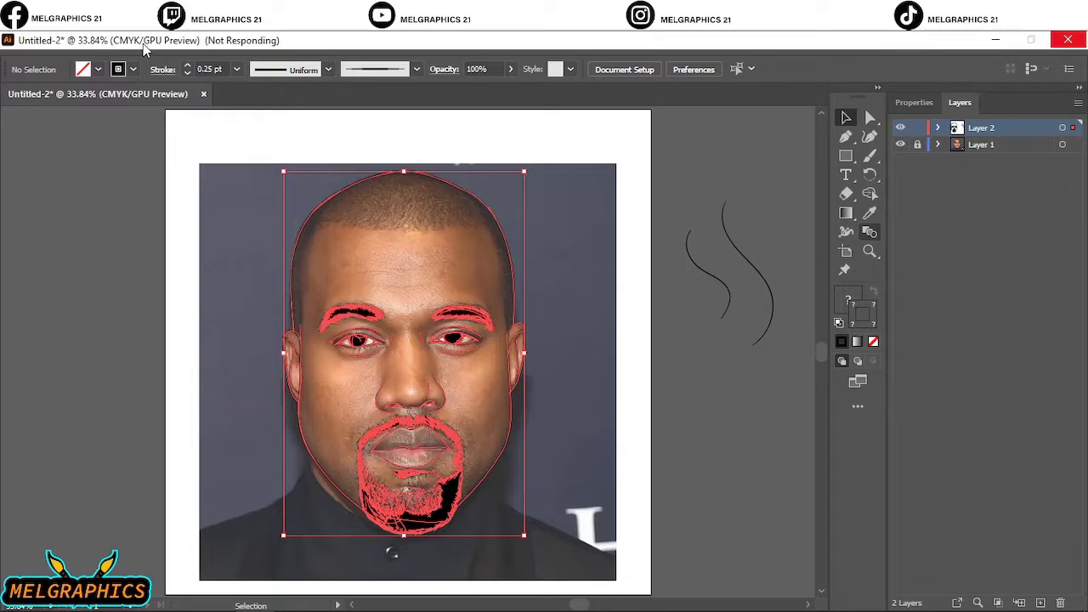
- Expand the brush strokes' appearance into filled shapes, then deselect the line art
{"action": "left_click", "coordinate": [143, 44]}
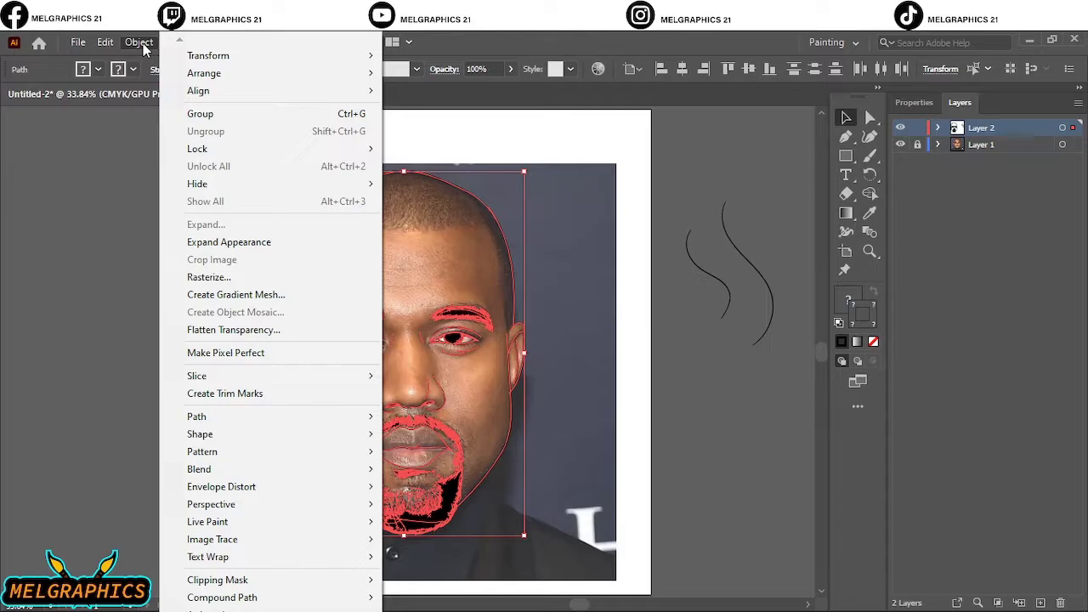
{"action": "left_click", "coordinate": [229, 242]}
{"action": "left_click", "coordinate": [914, 102]}
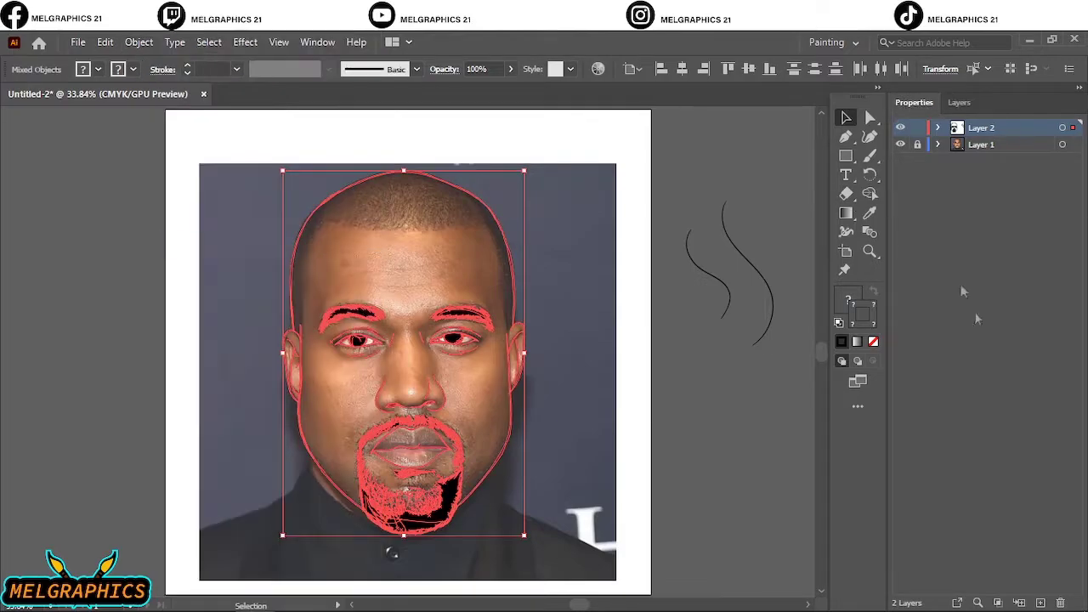
{"action": "left_click", "coordinate": [703, 180]}
{"action": "left_click", "coordinate": [959, 102]}
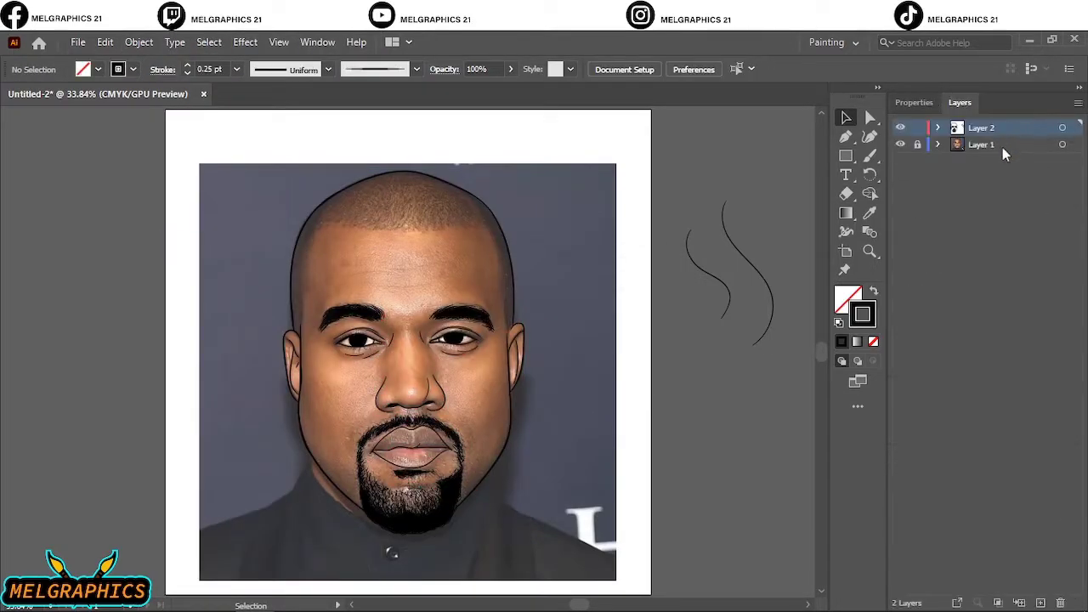
- Draw an orange-filled rectangle over the photo and hide the reference photo layer
{"action": "left_click", "coordinate": [981, 144]}
{"action": "key", "text": "shift+x"}
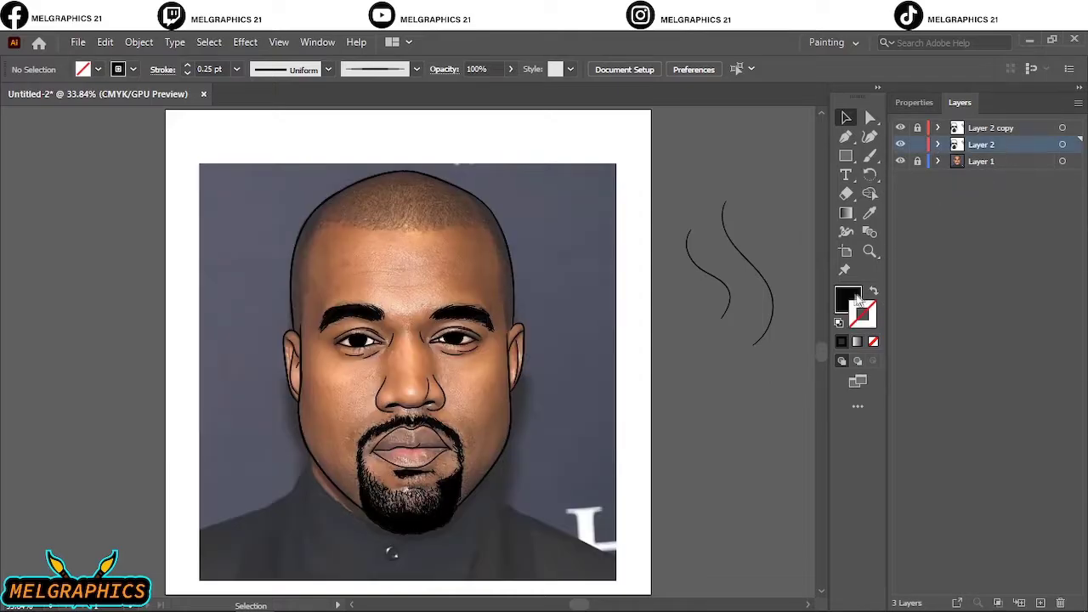
{"action": "double_click", "coordinate": [848, 300]}
{"action": "left_click", "coordinate": [773, 253]}
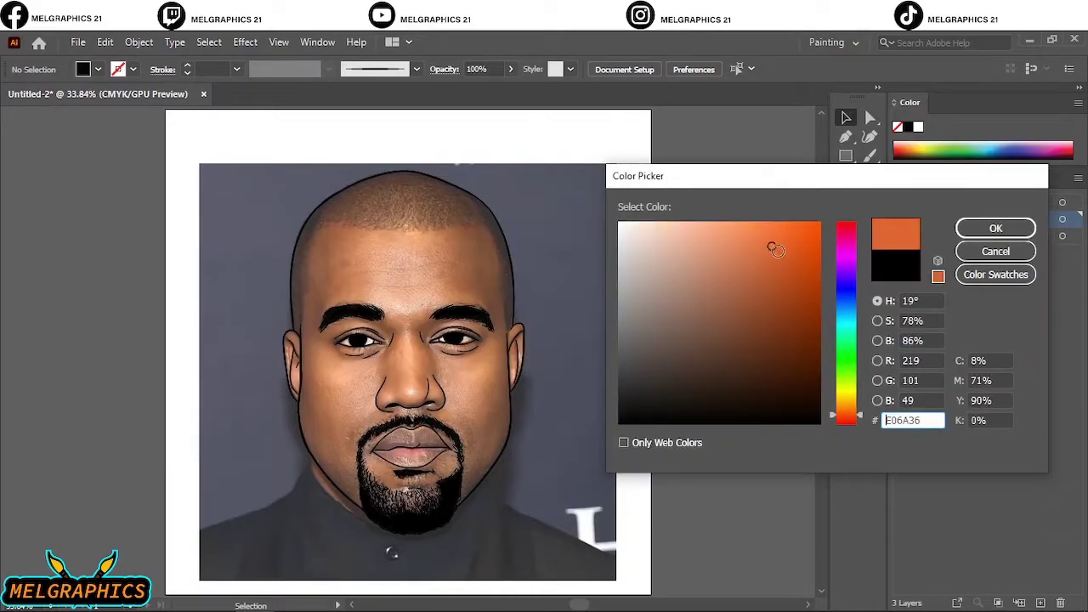
{"action": "left_click", "coordinate": [995, 228]}
{"action": "key", "text": "m"}
{"action": "left_click_drag", "start_coordinate": [199, 162], "coordinate": [617, 565]}
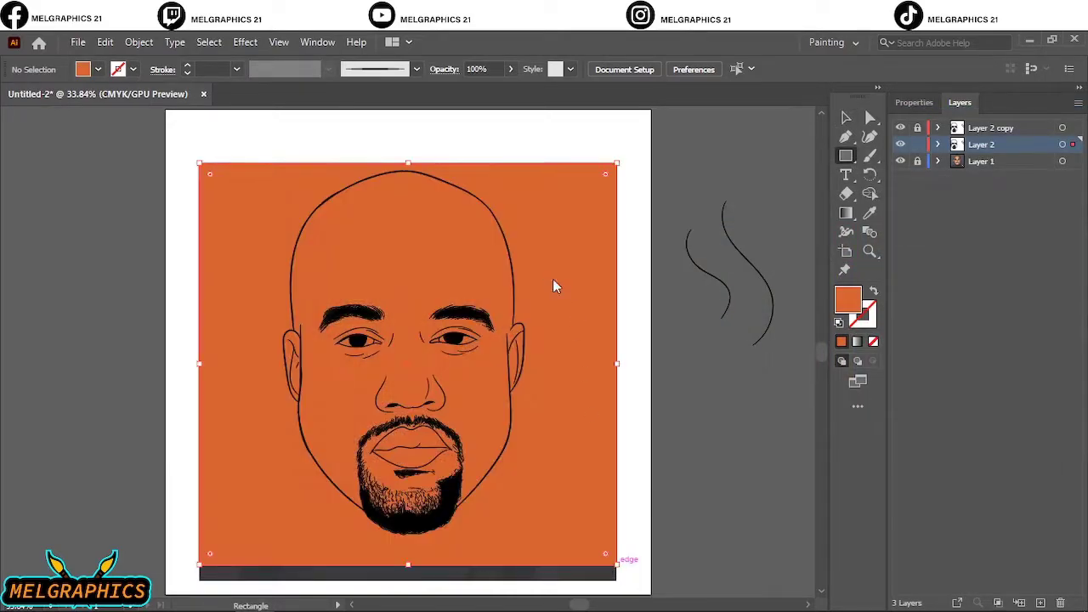
{"action": "key", "text": "v"}
{"action": "left_click", "coordinate": [901, 161]}
{"action": "key", "text": "ctrl+="}
- Adjust the orange's colour balance to Cyan -12 and Black -8, then deselect
{"action": "left_click", "coordinate": [104, 42]}
{"action": "left_click", "coordinate": [595, 383]}
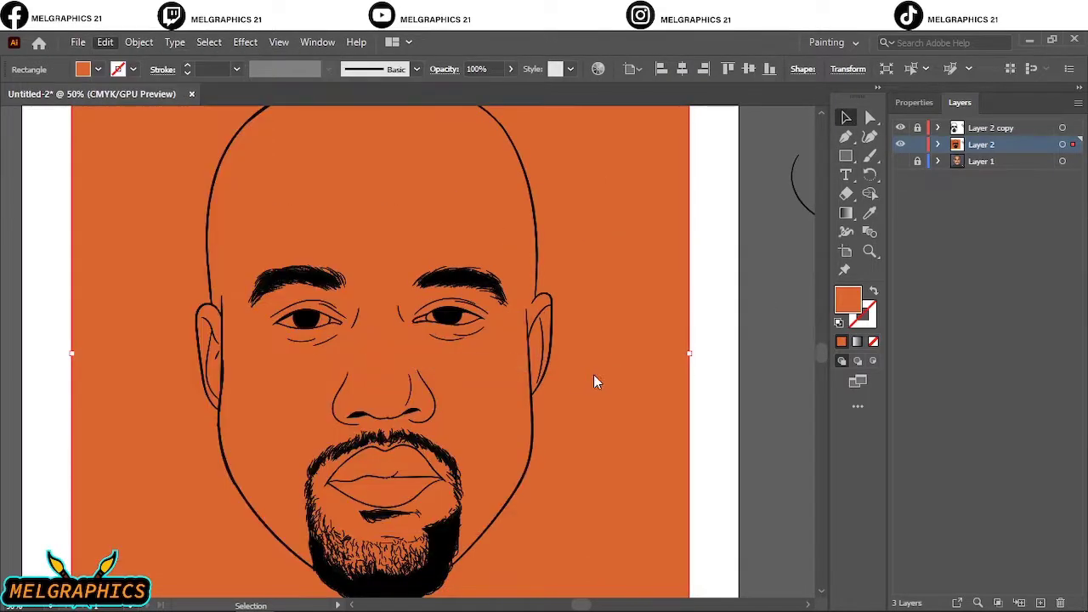
{"action": "left_click", "coordinate": [800, 274]}
{"action": "left_click_drag", "start_coordinate": [800, 297], "coordinate": [803, 297]}
{"action": "left_click_drag", "start_coordinate": [800, 250], "coordinate": [783, 250]}
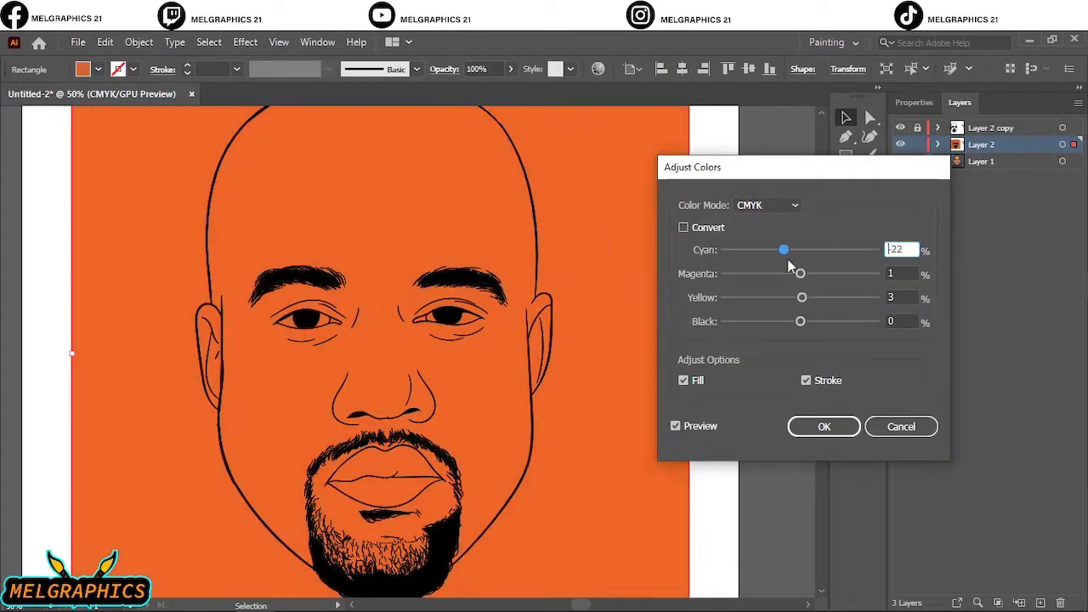
{"action": "mouse_move", "coordinate": [801, 321]}
{"action": "left_mouse_down"}
{"action": "mouse_move", "coordinate": [814, 322]}
{"action": "mouse_move", "coordinate": [794, 321]}
{"action": "left_mouse_up"}
{"action": "left_click", "coordinate": [800, 273]}
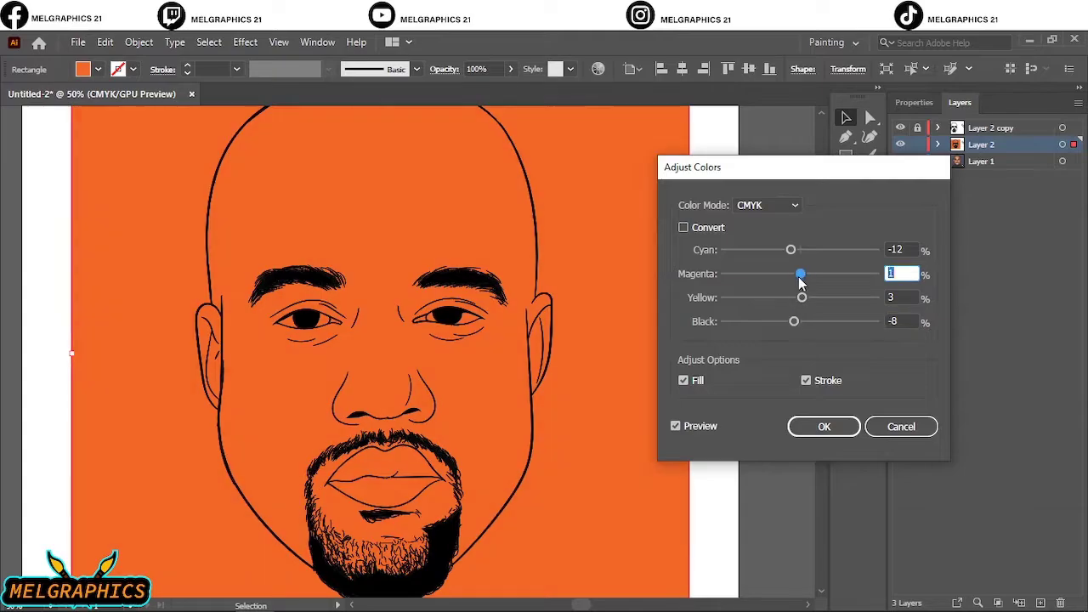
{"action": "key", "text": "Tab"}
{"action": "key", "text": "Return"}
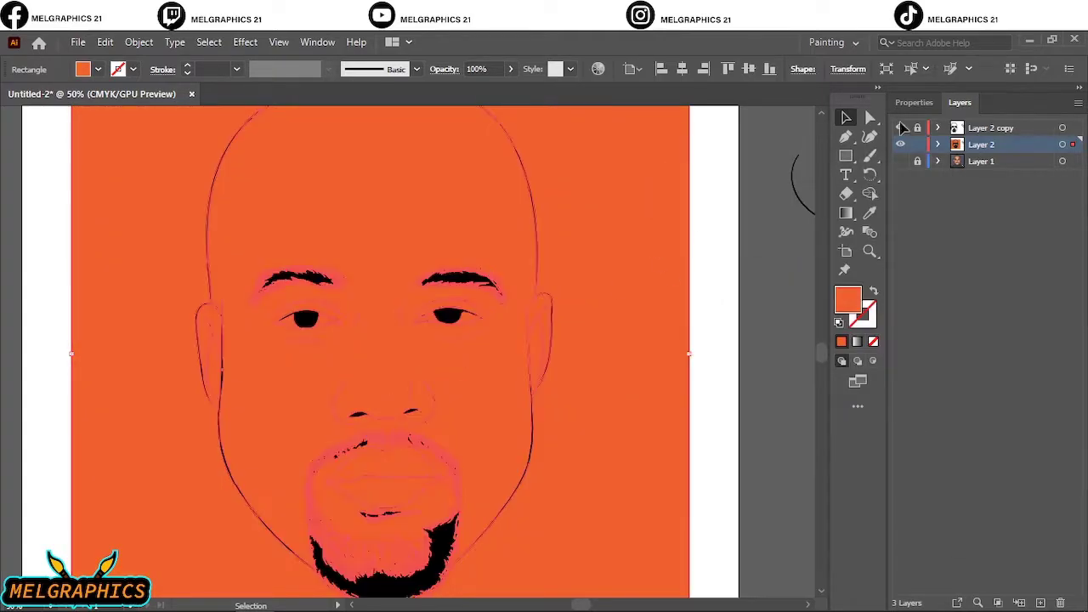
{"action": "right_click", "coordinate": [627, 396]}
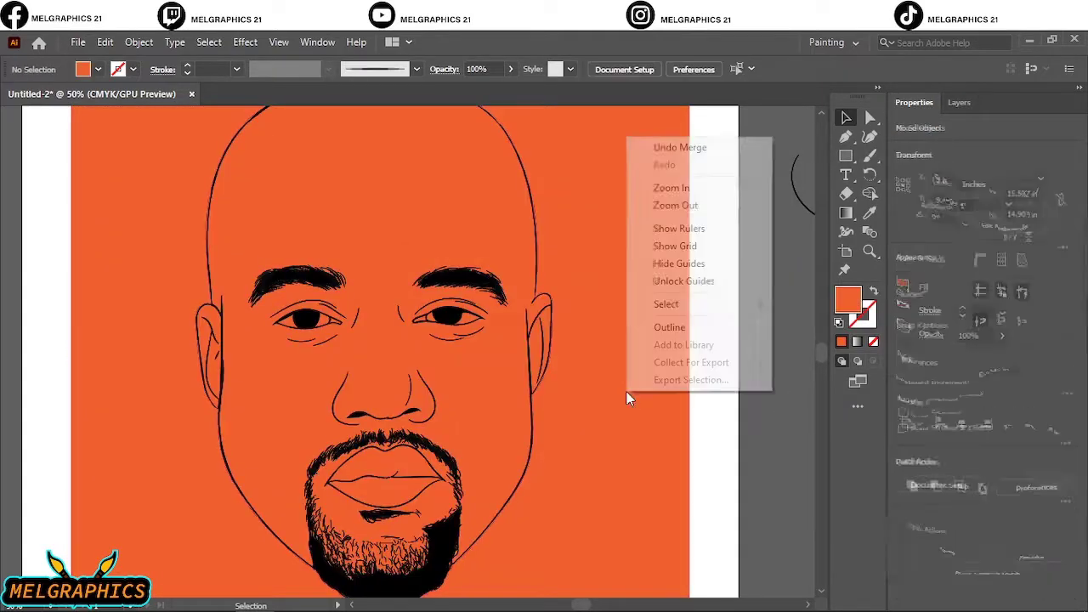
{"action": "left_click", "coordinate": [663, 454]}
- Fill the eye-white shapes with white
{"action": "key", "text": "ctrl+0"}
{"action": "scroll", "coordinate": [153, 233], "scroll_direction": "up", "scroll_amount": 5}
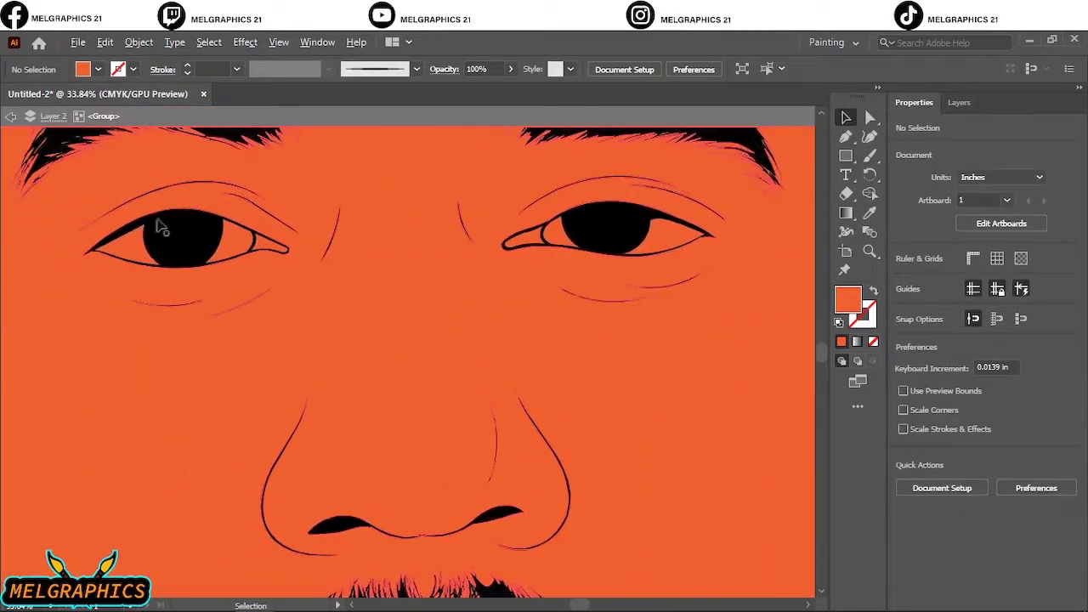
{"action": "left_click", "coordinate": [127, 231]}
{"action": "left_click", "coordinate": [98, 69]}
{"action": "left_click", "coordinate": [131, 142]}
{"action": "left_click", "coordinate": [530, 244], "text": "shift"}
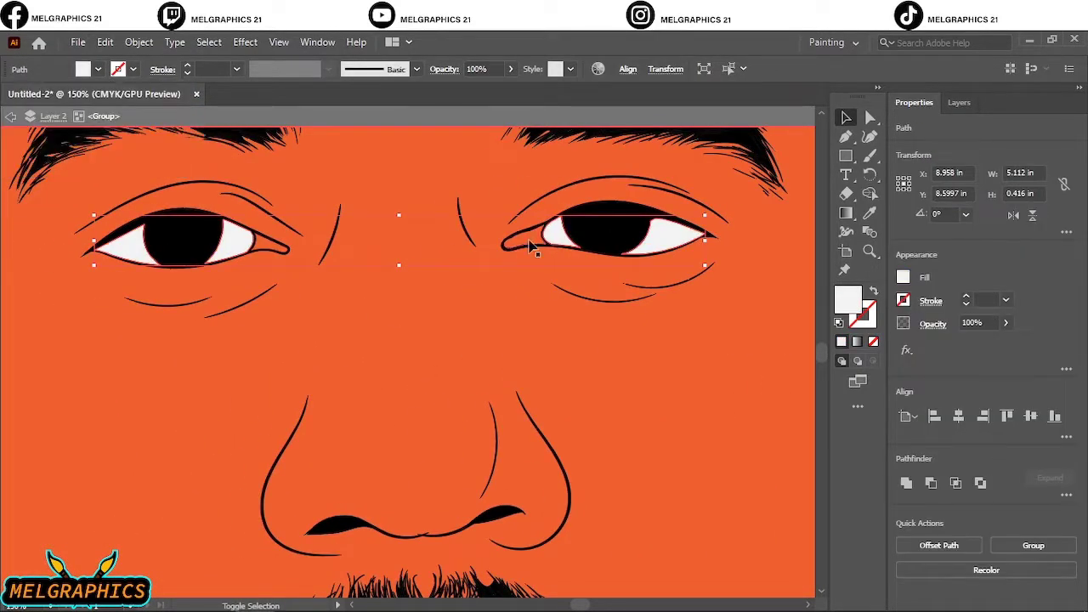
{"action": "key", "text": "ctrl+0"}
{"action": "key", "text": "ctrl+minus"}
{"action": "key", "text": "ctrl+minus"}
{"action": "left_click", "coordinate": [959, 102]}
- Expand the portrait group in the Layers panel and unlock most of its shapes
{"action": "left_click", "coordinate": [908, 146]}
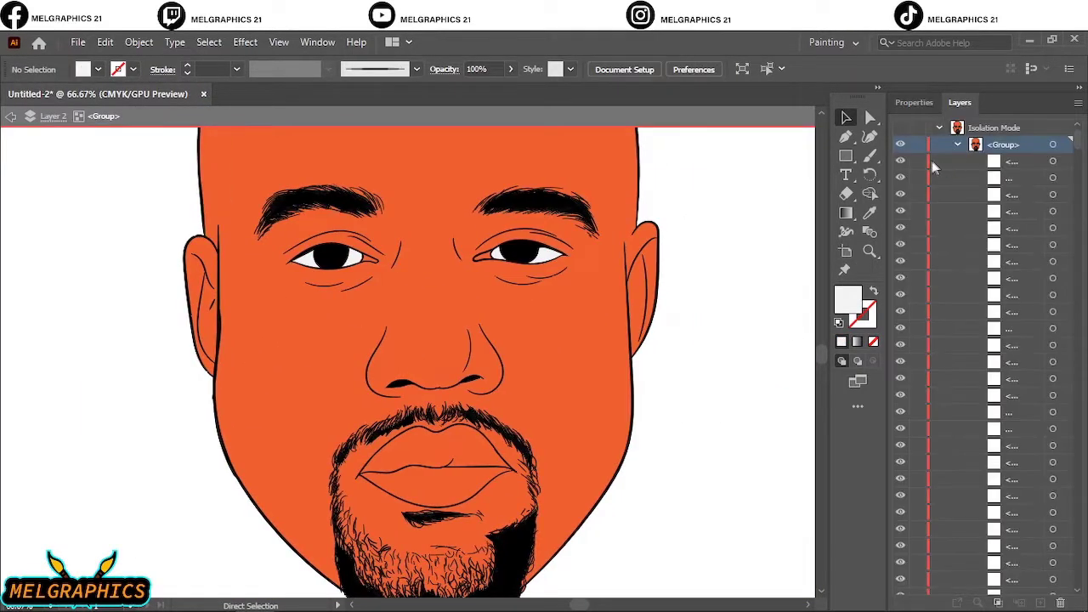
{"action": "scroll", "coordinate": [978, 340], "scroll_direction": "down", "scroll_amount": 2}
{"action": "scroll", "coordinate": [978, 357], "scroll_direction": "down", "scroll_amount": 3}
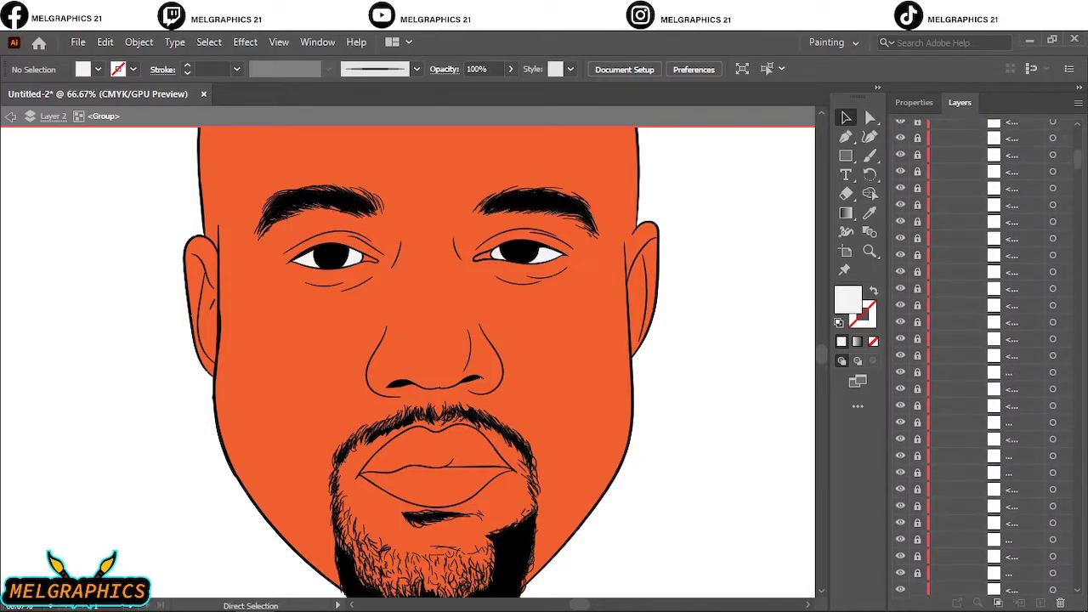
{"action": "scroll", "coordinate": [986, 544], "scroll_direction": "down", "scroll_amount": 2}
{"action": "scroll", "coordinate": [986, 544], "scroll_direction": "down", "scroll_amount": 2}
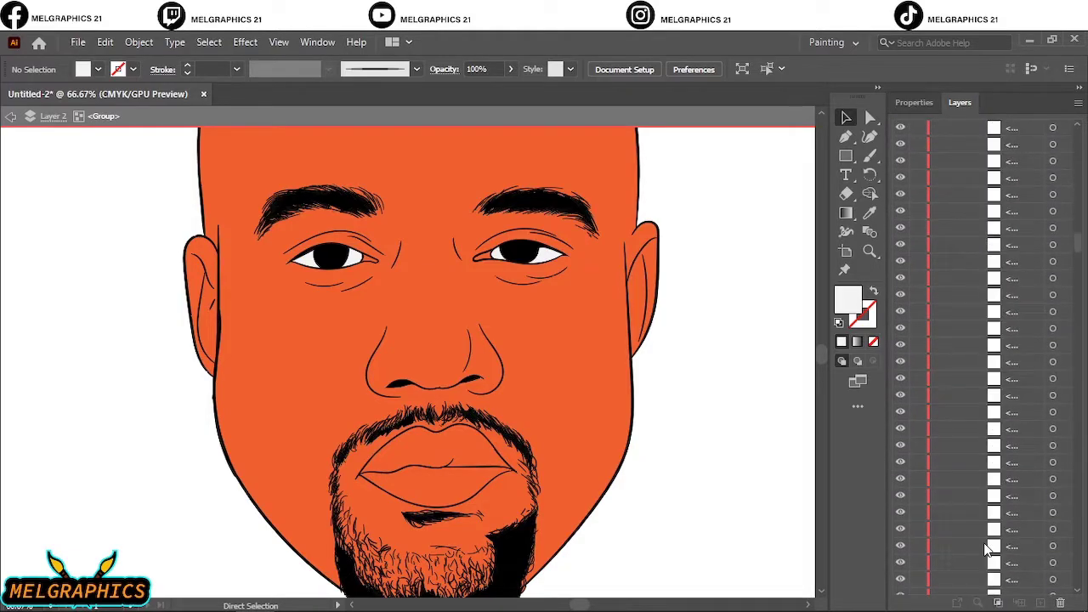
{"action": "scroll", "coordinate": [987, 544], "scroll_direction": "down", "scroll_amount": 2}
{"action": "scroll", "coordinate": [987, 545], "scroll_direction": "down", "scroll_amount": 2}
{"action": "scroll", "coordinate": [986, 544], "scroll_direction": "down", "scroll_amount": 2}
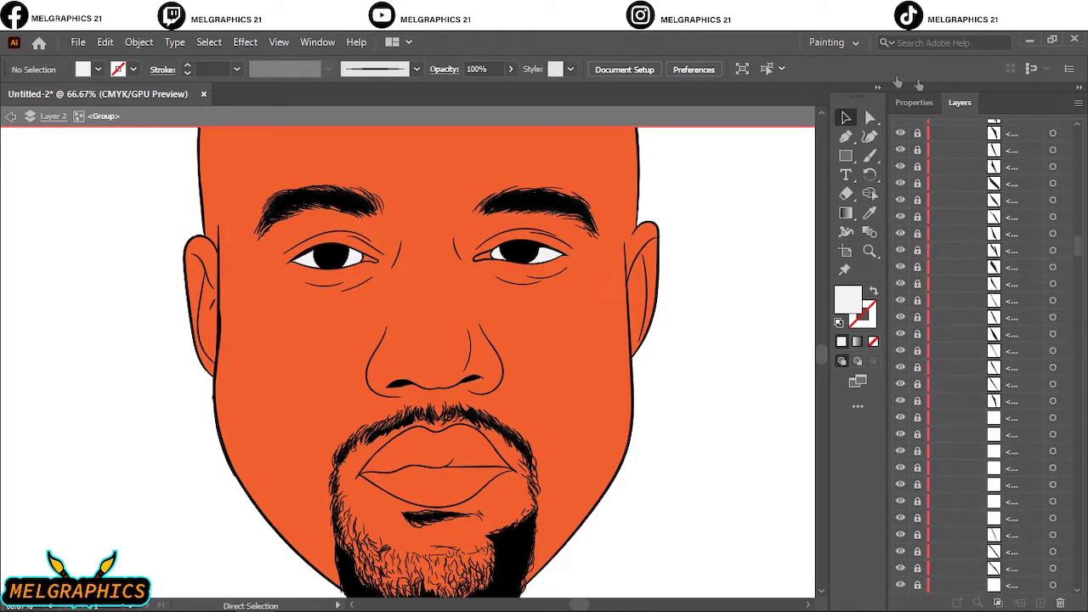
{"action": "mouse_move", "coordinate": [917, 136]}
{"action": "left_mouse_down"}
{"action": "mouse_move", "coordinate": [917, 555]}
{"action": "mouse_move", "coordinate": [917, 128]}
{"action": "left_mouse_up"}
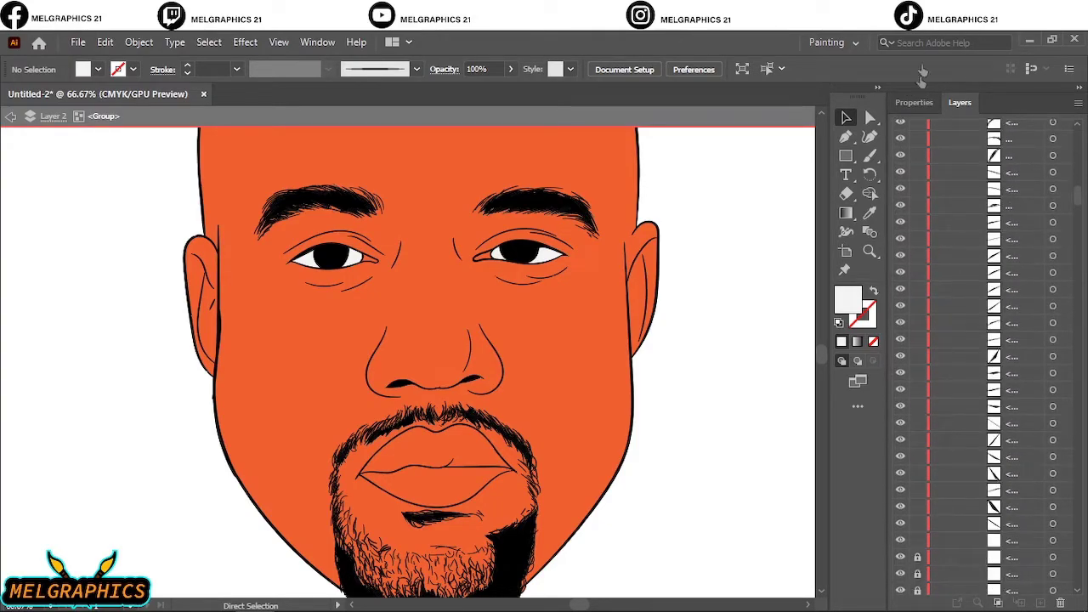
{"action": "left_click_drag", "start_coordinate": [918, 404], "coordinate": [913, 288]}
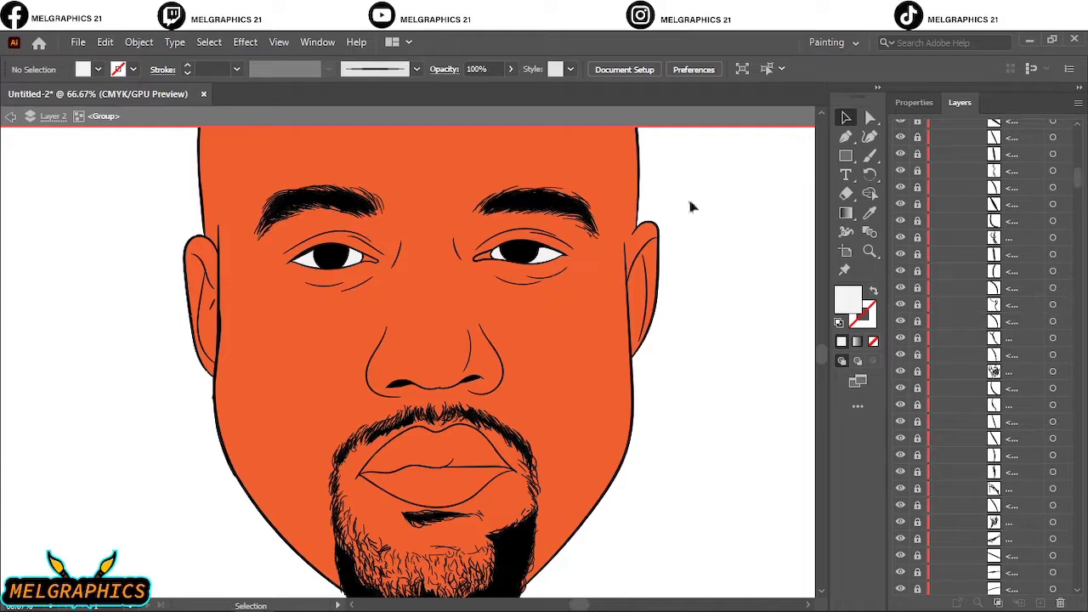
- Give the inner eye corner shapes a red fill
{"action": "left_click", "coordinate": [387, 257]}
{"action": "scroll", "coordinate": [374, 258], "scroll_direction": "up", "scroll_amount": 2}
{"action": "double_click", "coordinate": [847, 299]}
{"action": "key", "text": "Escape"}
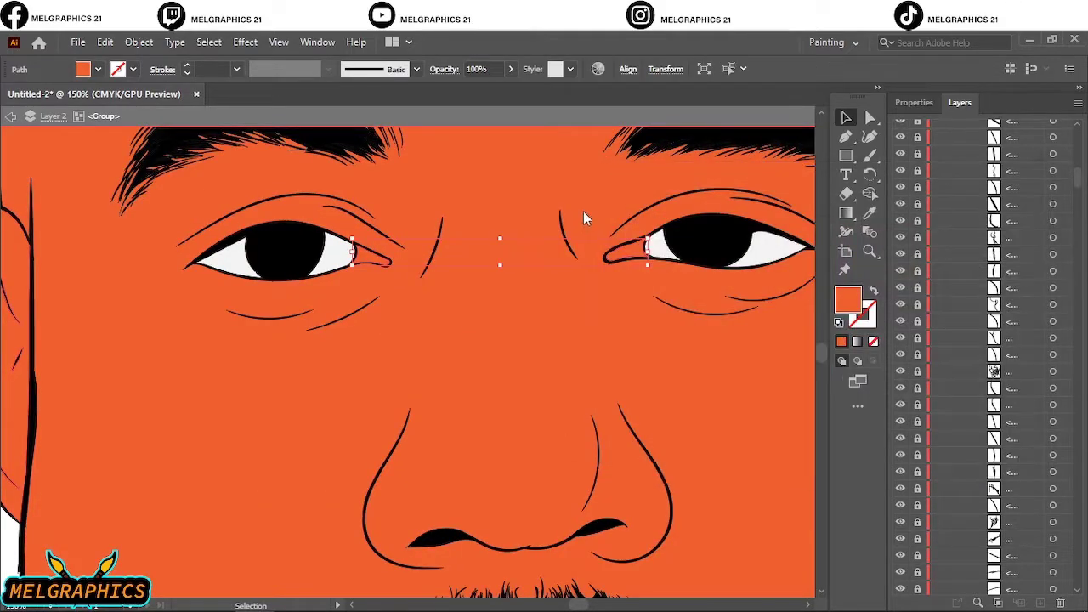
{"action": "scroll", "coordinate": [584, 218], "scroll_direction": "down", "scroll_amount": 5}
- Fill the lower lip salmon red and the upper lip a darker red
{"action": "left_click", "coordinate": [522, 513]}
{"action": "double_click", "coordinate": [848, 299]}
{"action": "left_click", "coordinate": [763, 228]}
{"action": "left_click", "coordinate": [989, 230]}
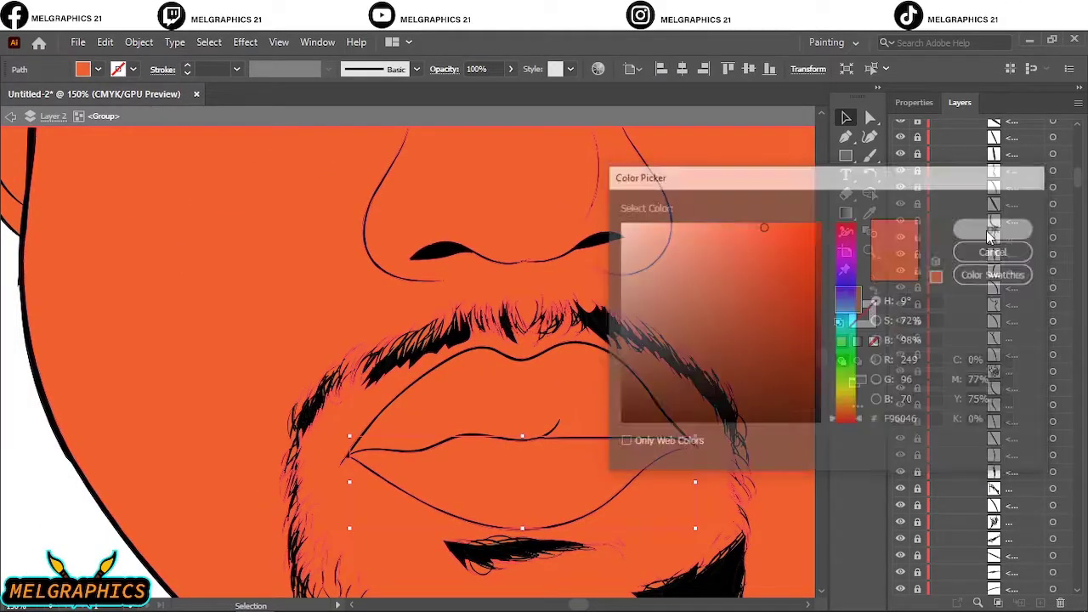
{"action": "left_click", "coordinate": [518, 387]}
{"action": "double_click", "coordinate": [848, 299]}
{"action": "left_click", "coordinate": [777, 255]}
{"action": "left_click", "coordinate": [993, 228]}
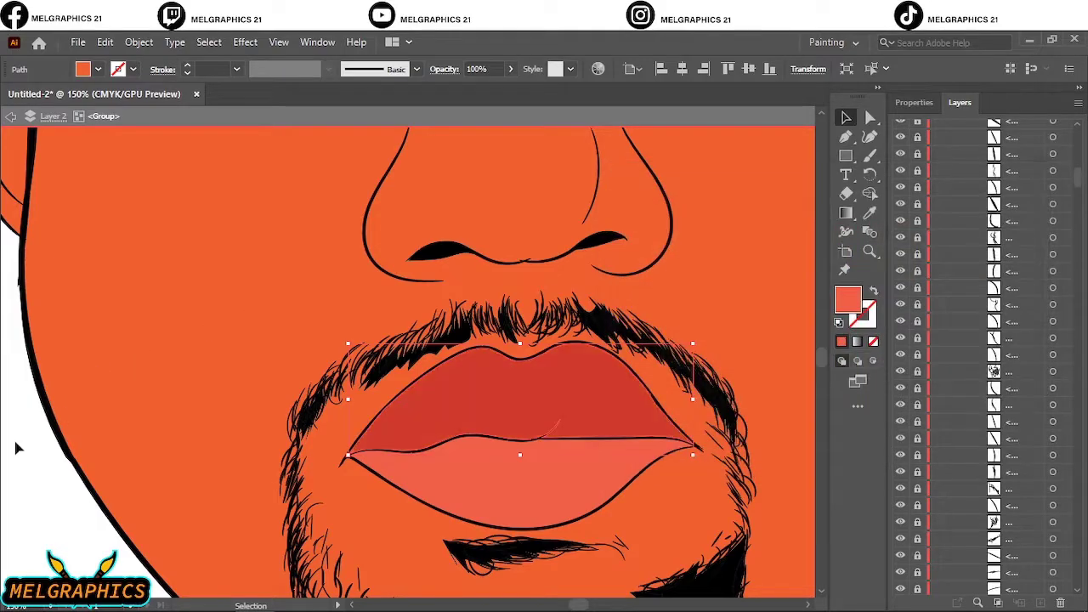
{"action": "left_click", "coordinate": [15, 449]}
{"action": "key", "text": "ctrl+0"}
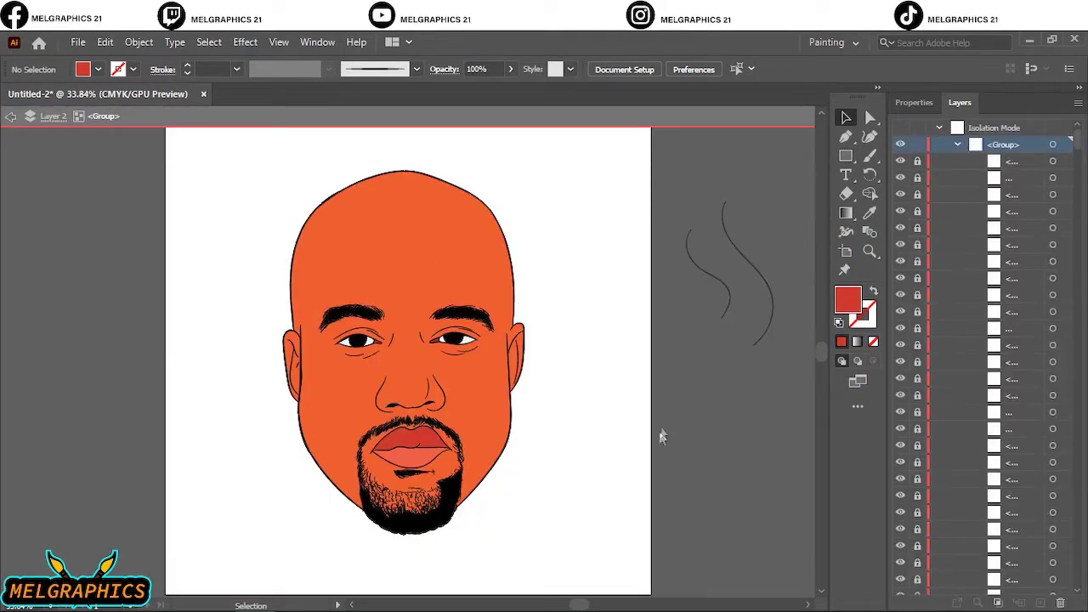
- Nudge anchor points on the beard's right edge, then exit the isolated portrait group
{"action": "key", "text": "a"}
{"action": "scroll", "coordinate": [424, 556], "scroll_direction": "up", "scroll_amount": 3}
{"action": "scroll", "coordinate": [423, 556], "scroll_direction": "up", "scroll_amount": 2}
{"action": "left_click_drag", "start_coordinate": [85, 311], "coordinate": [142, 355]}
{"action": "left_click", "coordinate": [329, 474]}
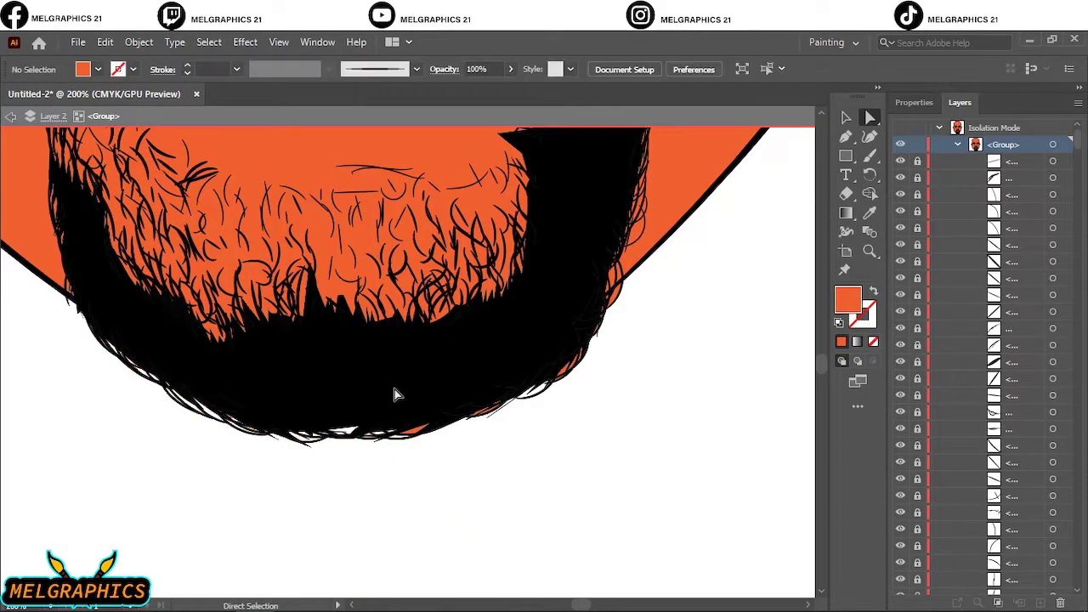
{"action": "left_click_drag", "start_coordinate": [626, 303], "coordinate": [523, 404]}
{"action": "left_click_drag", "start_coordinate": [607, 304], "coordinate": [602, 296]}
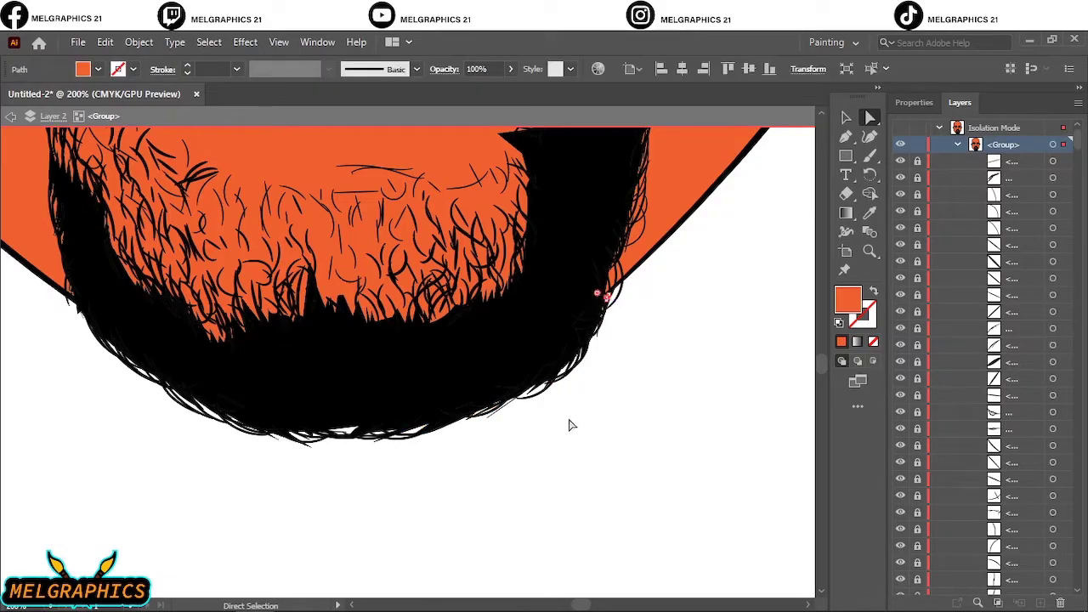
{"action": "left_click", "coordinate": [572, 426]}
{"action": "key", "text": "ctrl+0"}
{"action": "key", "text": "v"}
{"action": "key", "text": "Escape"}
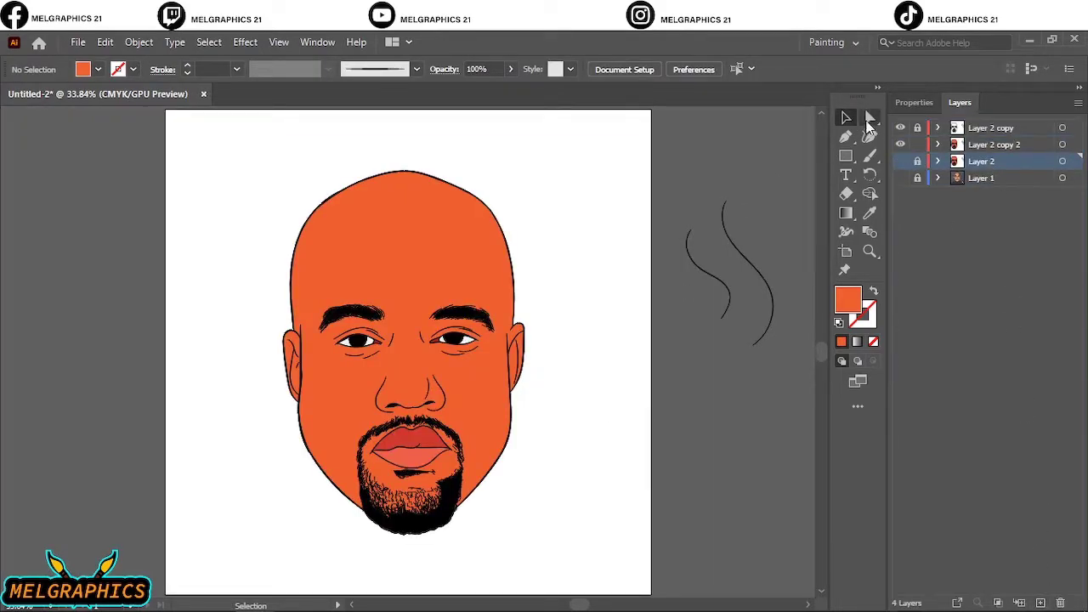
{"action": "left_click", "coordinate": [869, 117]}
{"action": "scroll", "coordinate": [260, 274], "scroll_direction": "up", "scroll_amount": 2}
{"action": "left_click_drag", "start_coordinate": [651, 299], "coordinate": [602, 359]}
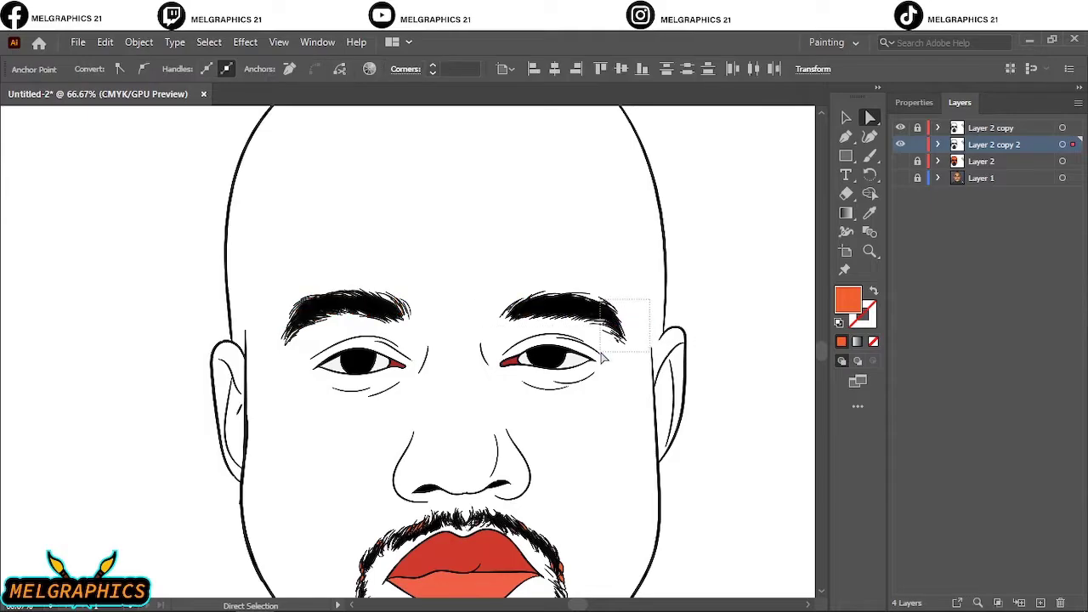
{"action": "scroll", "coordinate": [602, 359], "scroll_direction": "down", "scroll_amount": 2}
{"action": "left_click_drag", "start_coordinate": [596, 400], "coordinate": [401, 522]}
{"action": "scroll", "coordinate": [476, 408], "scroll_direction": "up", "scroll_amount": 5}
{"action": "left_click_drag", "start_coordinate": [479, 324], "coordinate": [717, 401]}
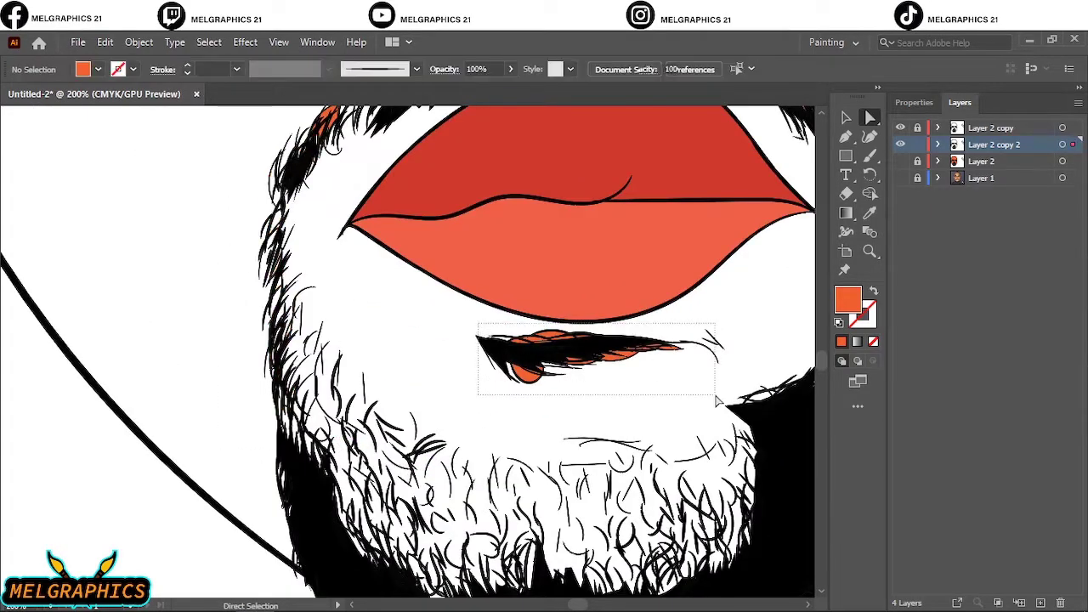
{"action": "scroll", "coordinate": [717, 401], "scroll_direction": "up", "scroll_amount": 3}
{"action": "scroll", "coordinate": [728, 291], "scroll_direction": "right", "scroll_amount": 3}
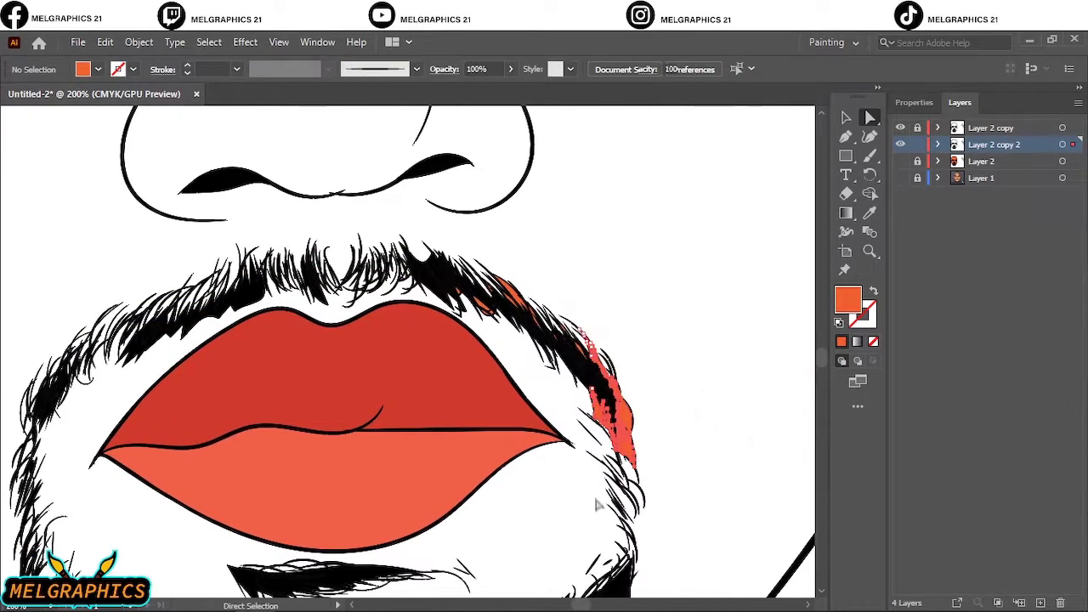
{"action": "key", "text": "ctrl+0"}
{"action": "left_click", "coordinate": [901, 160]}
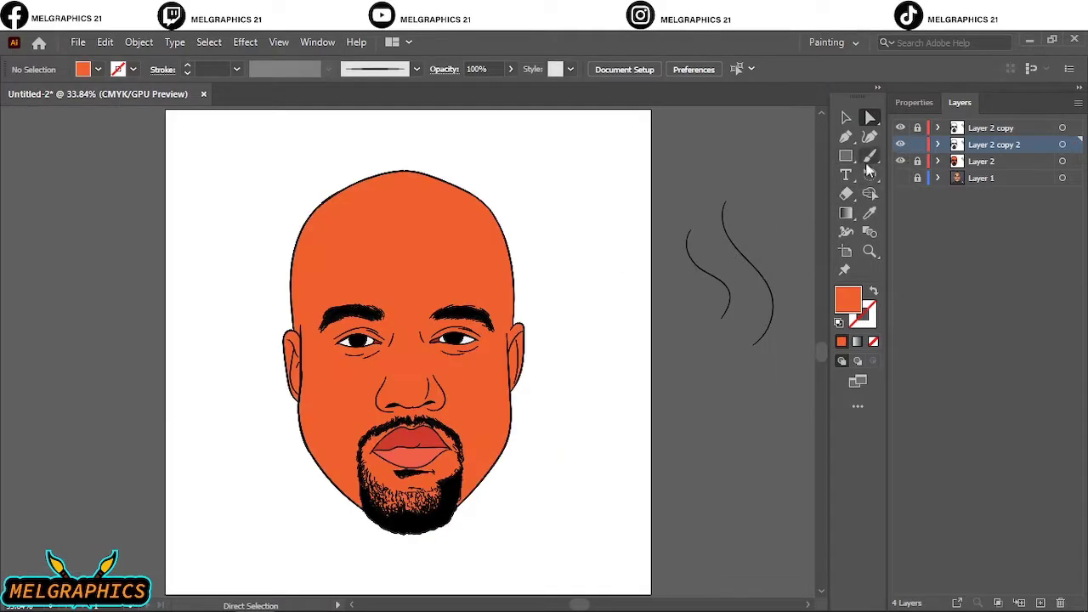
- Set the Pencil fill to dark red and zoom in on the hairline
{"action": "left_click", "coordinate": [900, 161]}
{"action": "key", "text": "ctrl+1"}
{"action": "double_click", "coordinate": [848, 299]}
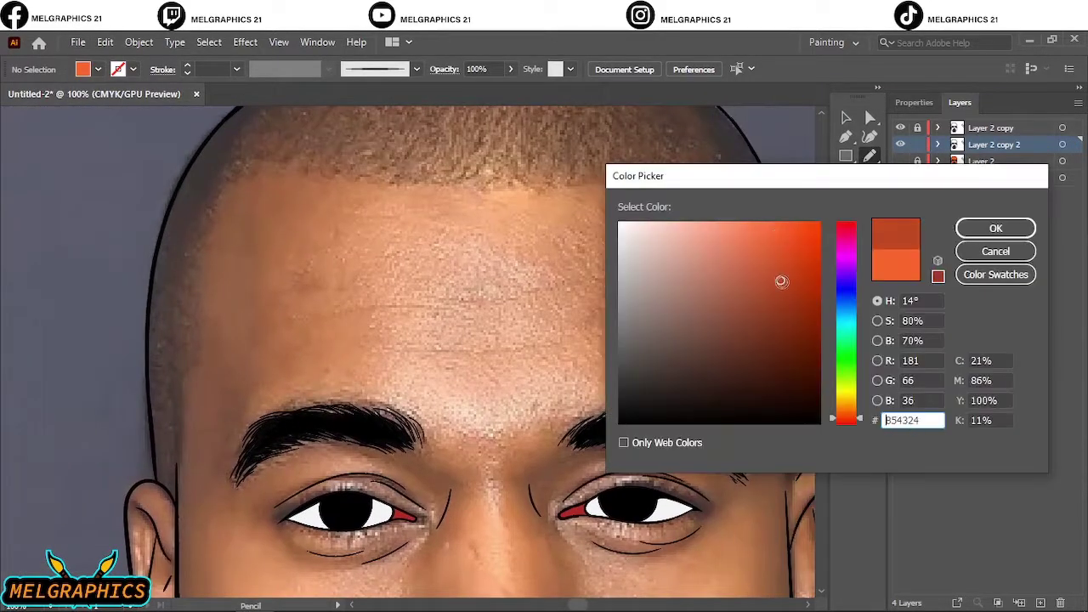
{"action": "key", "text": "Return"}
{"action": "scroll", "coordinate": [408, 352], "scroll_direction": "left", "scroll_amount": 3}
{"action": "key", "text": "ctrl+plus"}
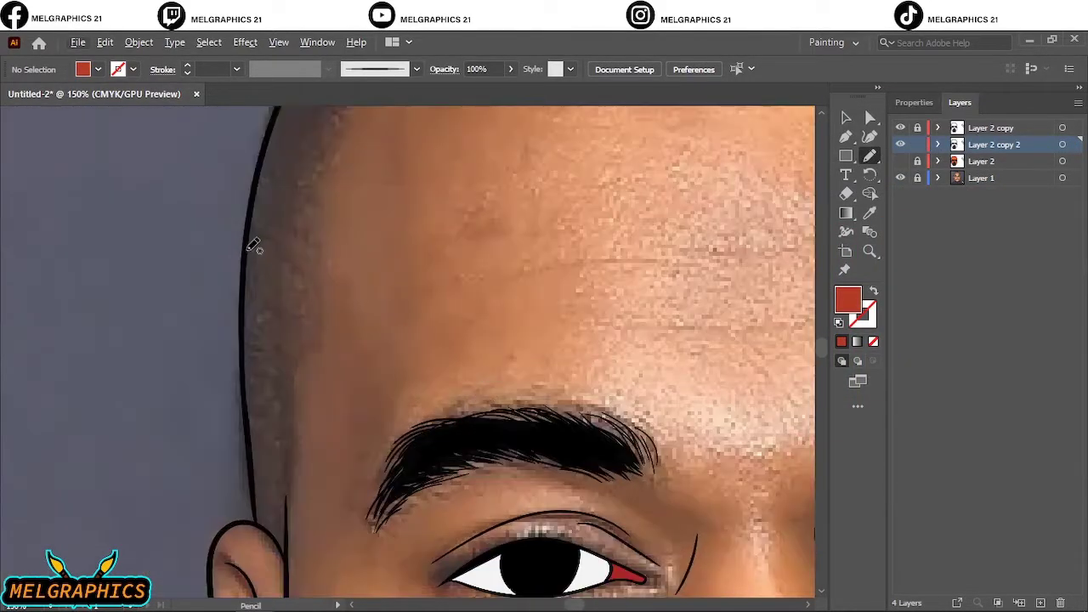
- Draw red hair shapes from the ear up the side hairline
{"action": "left_click_drag", "start_coordinate": [242, 320], "coordinate": [240, 328]}
{"action": "left_click_drag", "start_coordinate": [289, 556], "coordinate": [326, 341]}
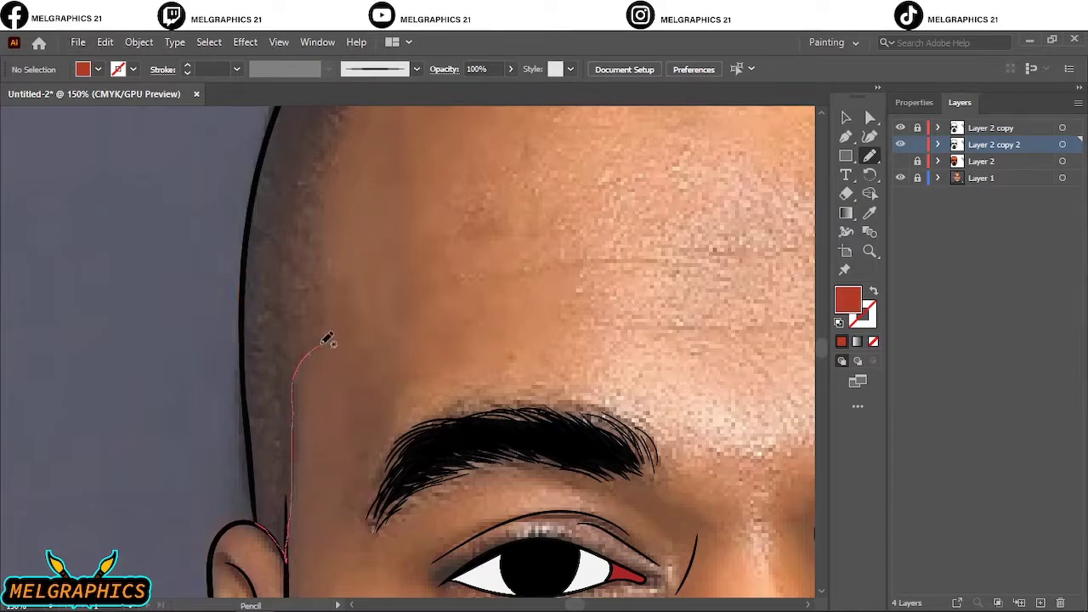
{"action": "left_click_drag", "start_coordinate": [256, 474], "coordinate": [252, 473]}
{"action": "scroll", "coordinate": [505, 316], "scroll_direction": "up", "scroll_amount": 3}
{"action": "scroll", "coordinate": [408, 408], "scroll_direction": "up", "scroll_amount": 2}
{"action": "left_click_drag", "start_coordinate": [306, 497], "coordinate": [326, 531]}
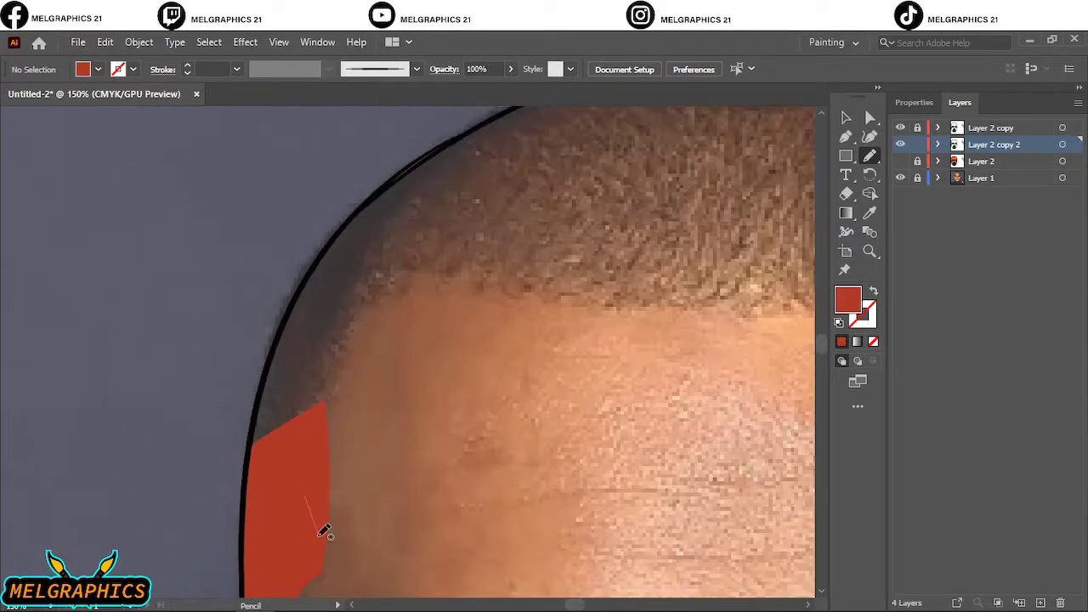
- Fill the top of the scalp and the hairline red with a closed shape
{"action": "left_click_drag", "start_coordinate": [384, 187], "coordinate": [261, 464]}
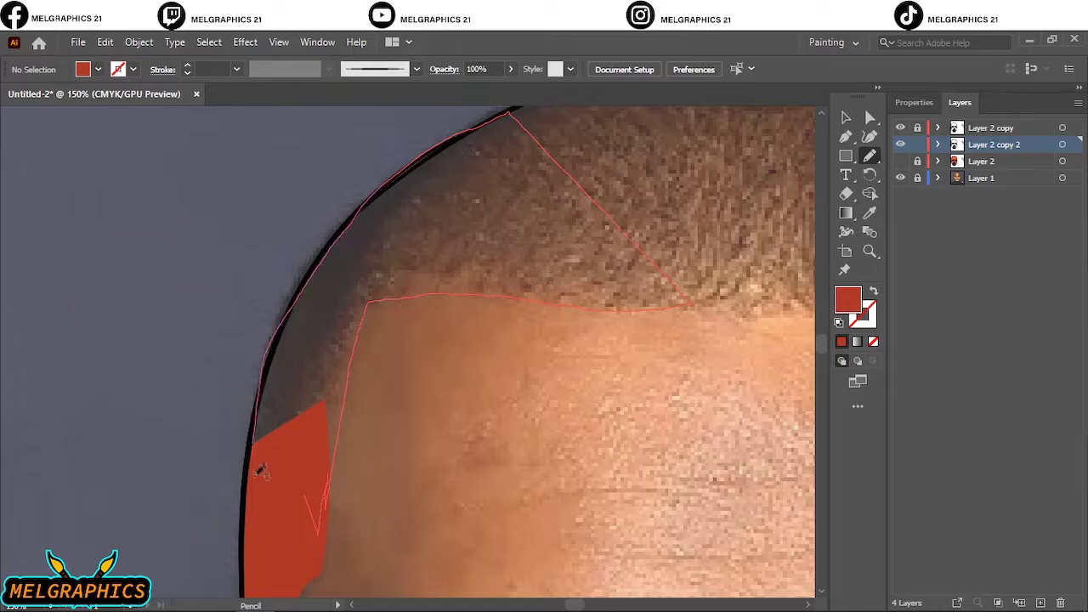
{"action": "scroll", "coordinate": [260, 464], "scroll_direction": "up", "scroll_amount": 3}
{"action": "scroll", "coordinate": [408, 357], "scroll_direction": "right", "scroll_amount": 5}
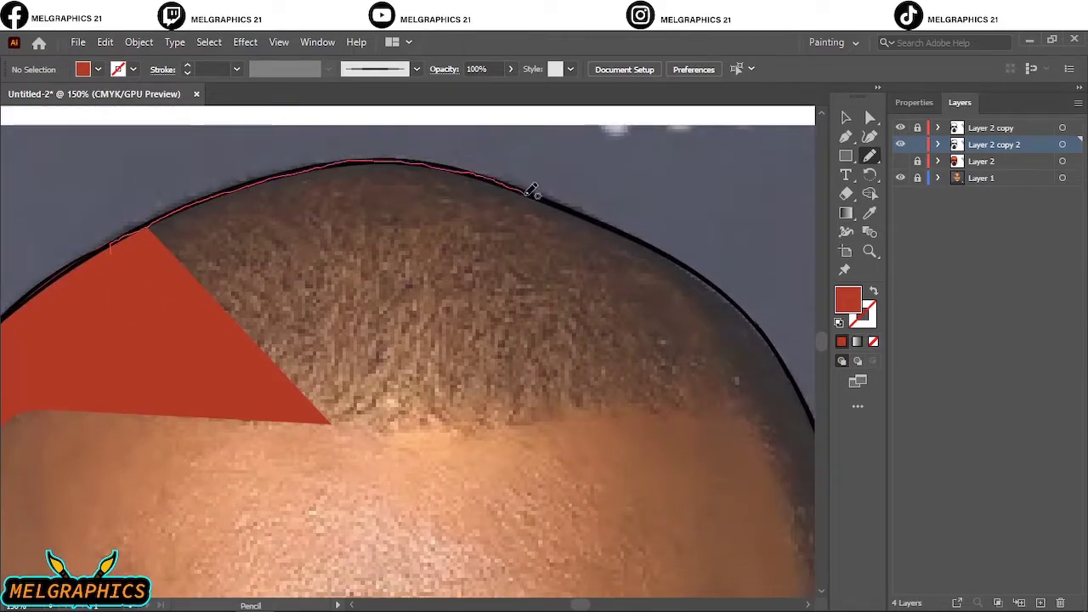
{"action": "left_click_drag", "start_coordinate": [531, 188], "coordinate": [51, 395]}
{"action": "scroll", "coordinate": [192, 304], "scroll_direction": "right", "scroll_amount": 5}
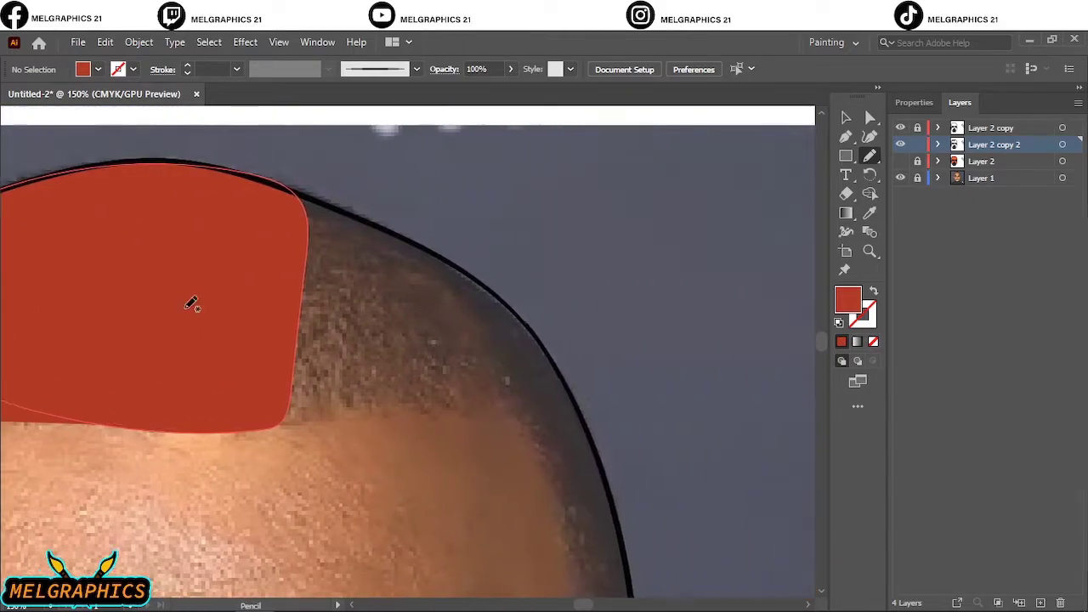
{"action": "scroll", "coordinate": [192, 304], "scroll_direction": "down", "scroll_amount": 3}
{"action": "left_click_drag", "start_coordinate": [2, 250], "coordinate": [59, 320]}
{"action": "left_click_drag", "start_coordinate": [280, 323], "coordinate": [576, 462]}
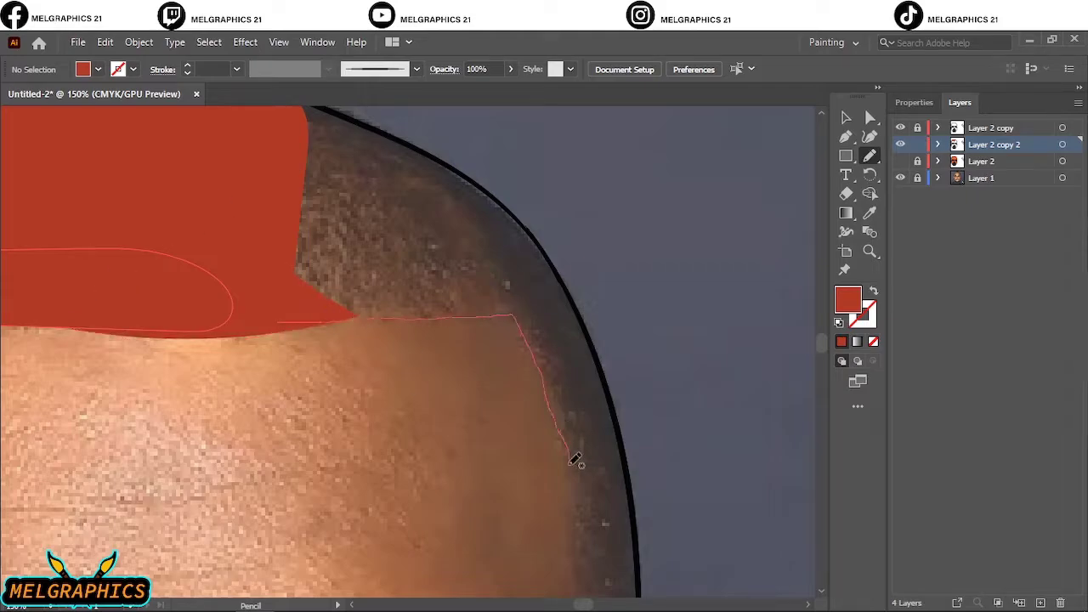
{"action": "left_click_drag", "start_coordinate": [483, 180], "coordinate": [476, 174]}
- Cover the rest of the cap, the edge gap and the side strip in red
{"action": "key", "text": "ctrl+minus"}
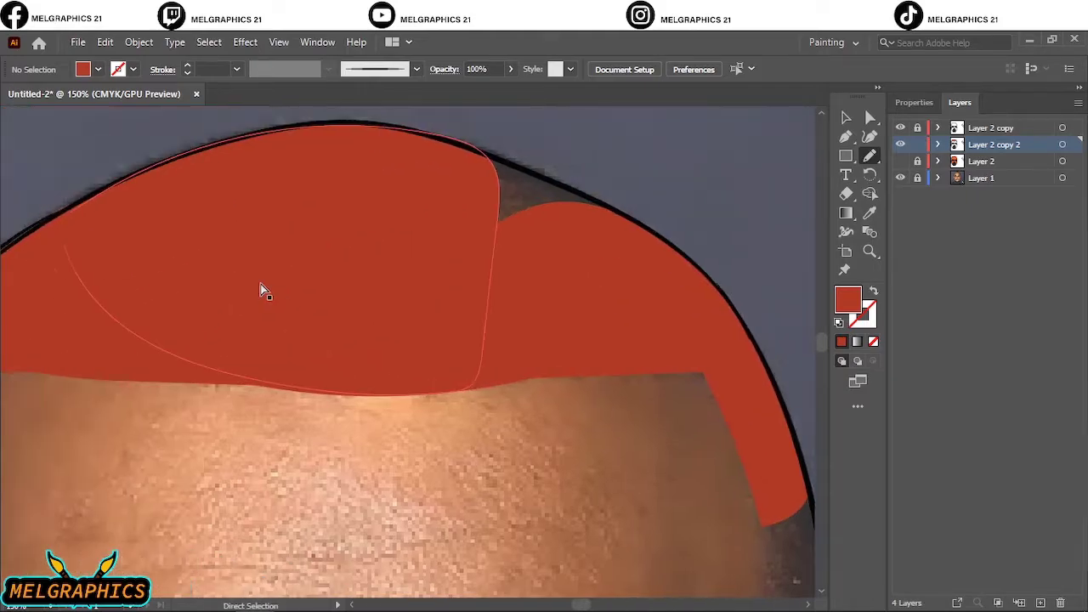
{"action": "left_click_drag", "start_coordinate": [262, 286], "coordinate": [309, 311]}
{"action": "scroll", "coordinate": [408, 357], "scroll_direction": "up", "scroll_amount": 2}
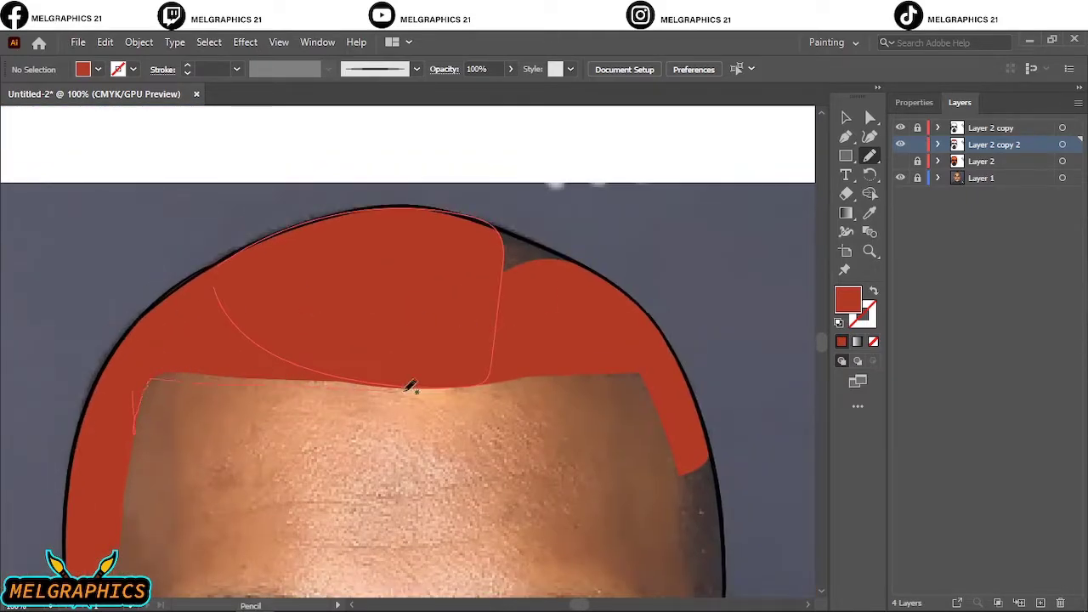
{"action": "left_click_drag", "start_coordinate": [409, 387], "coordinate": [491, 382]}
{"action": "left_click_drag", "start_coordinate": [644, 367], "coordinate": [578, 253]}
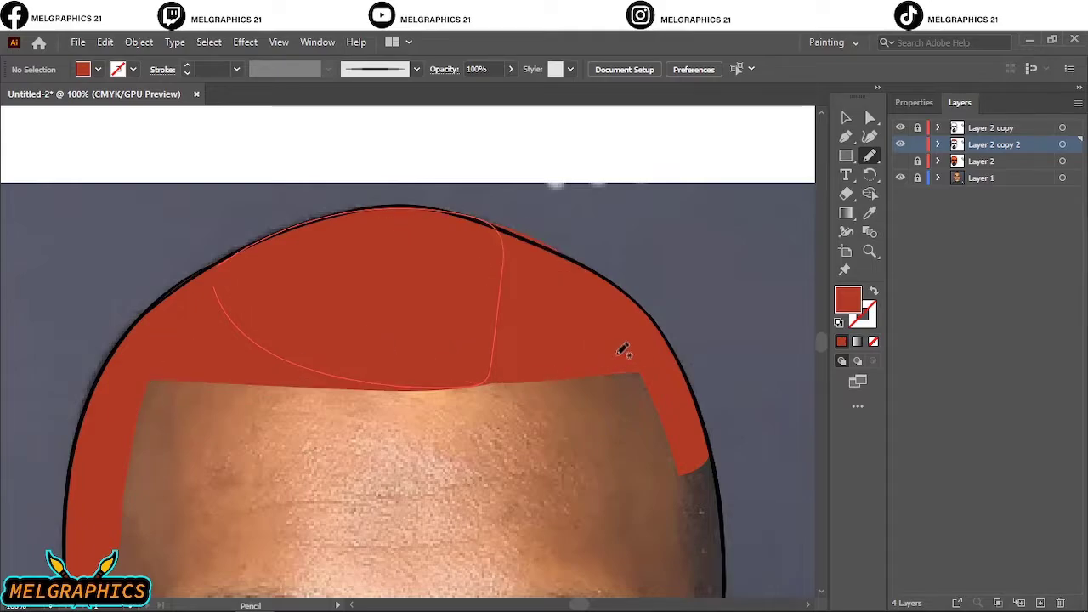
{"action": "key", "text": "ctrl+plus"}
{"action": "left_click_drag", "start_coordinate": [484, 317], "coordinate": [351, 250]}
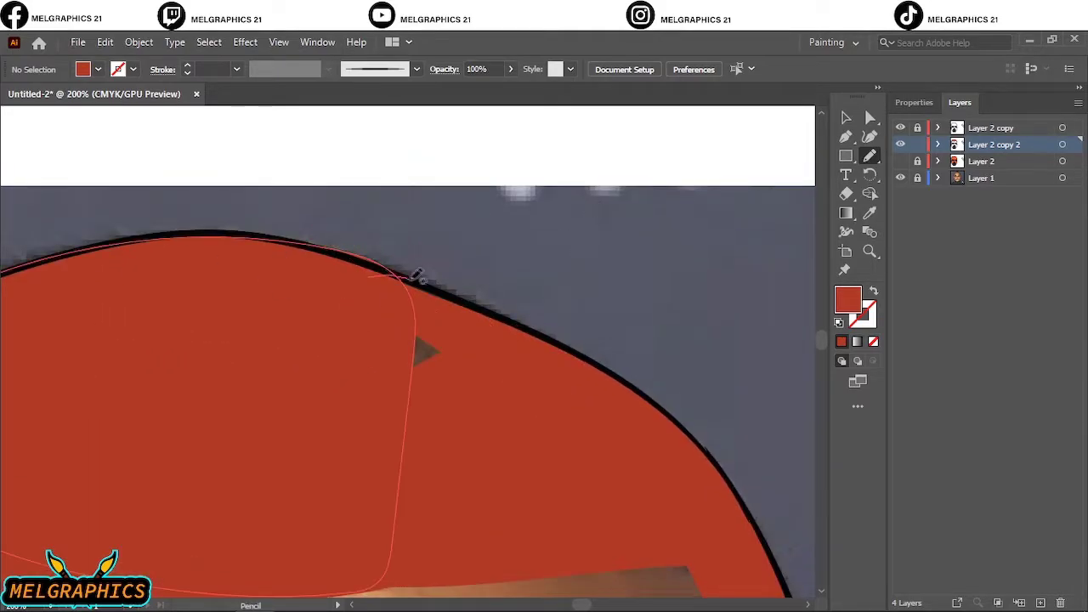
{"action": "key", "text": "ctrl+minus"}
{"action": "key", "text": "ctrl+minus"}
{"action": "key", "text": "ctrl+plus"}
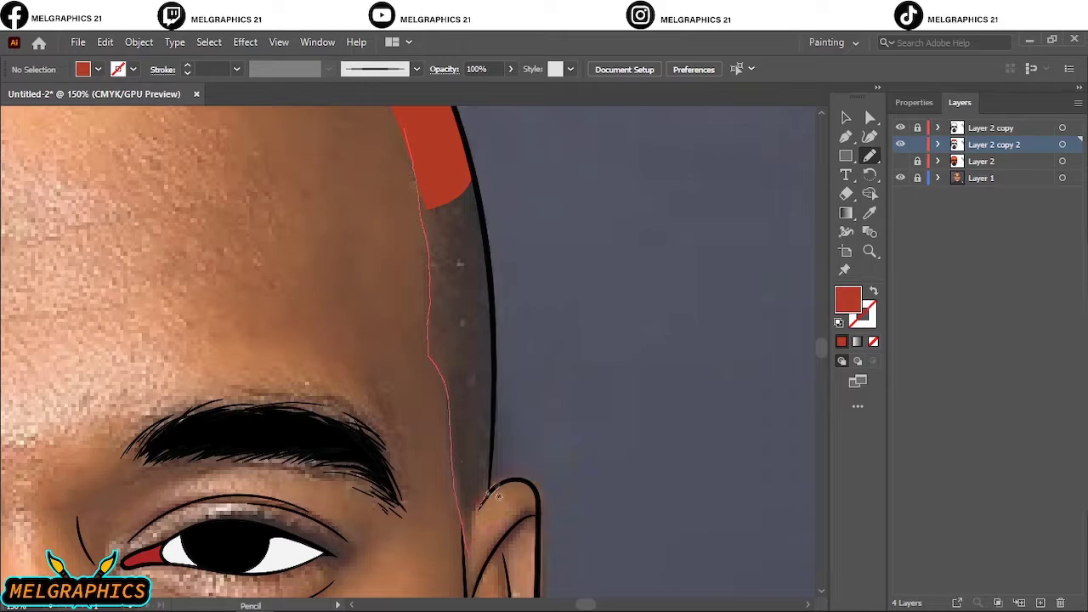
{"action": "left_click_drag", "start_coordinate": [499, 496], "coordinate": [451, 115]}
{"action": "key", "text": "ctrl+0"}
- Toggle layer visibility to compare the cartoon face with and without the photo
{"action": "left_click", "coordinate": [900, 161]}
{"action": "left_click", "coordinate": [901, 178]}
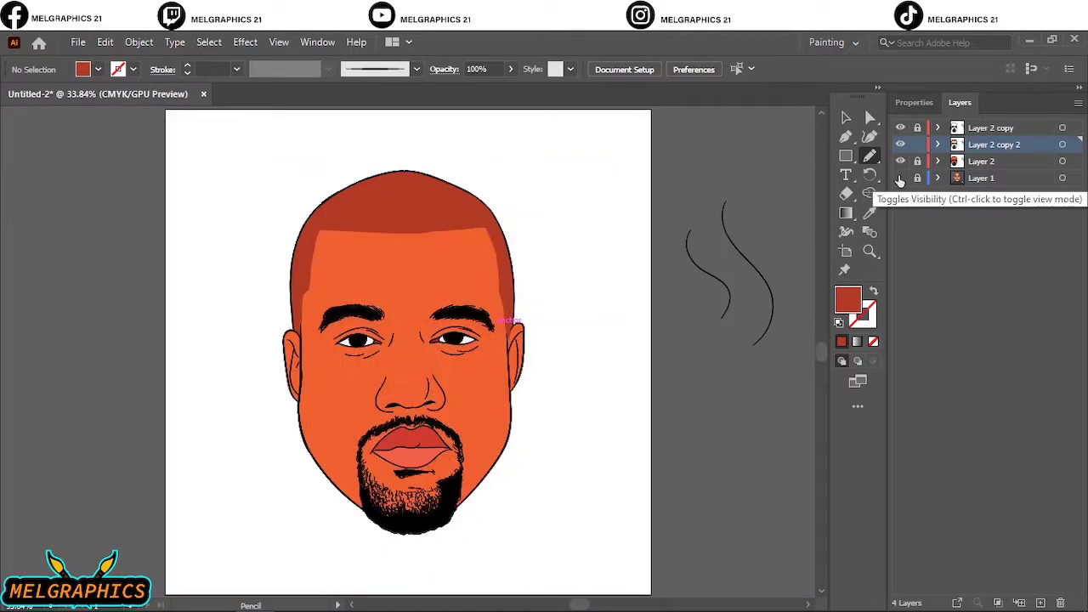
{"action": "left_click", "coordinate": [901, 178]}
{"action": "left_click", "coordinate": [870, 212]}
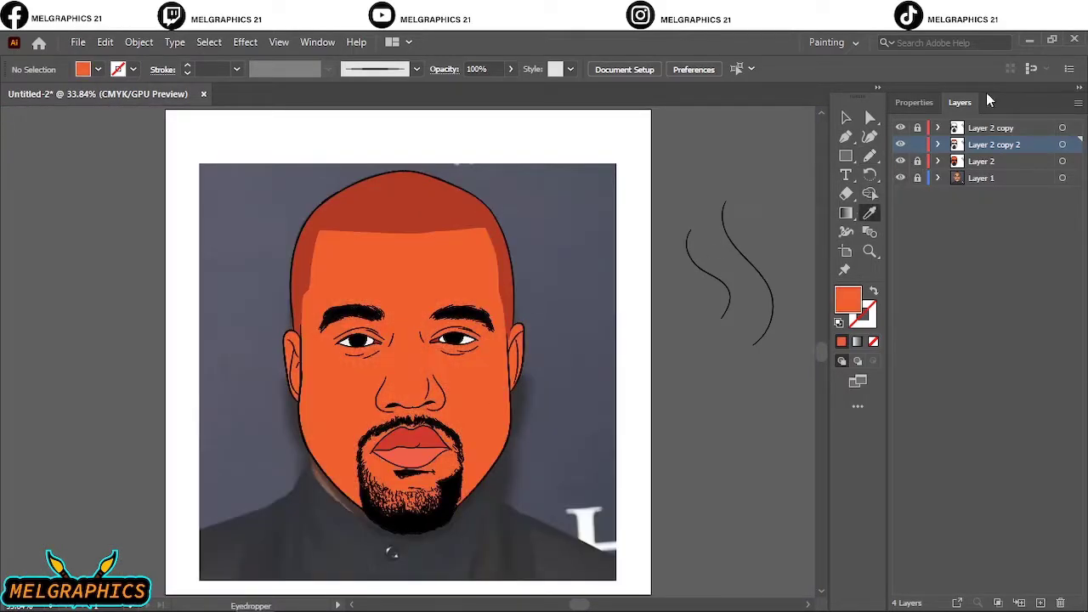
{"action": "left_click", "coordinate": [900, 161]}
{"action": "scroll", "coordinate": [438, 427], "scroll_direction": "up", "scroll_amount": 3}
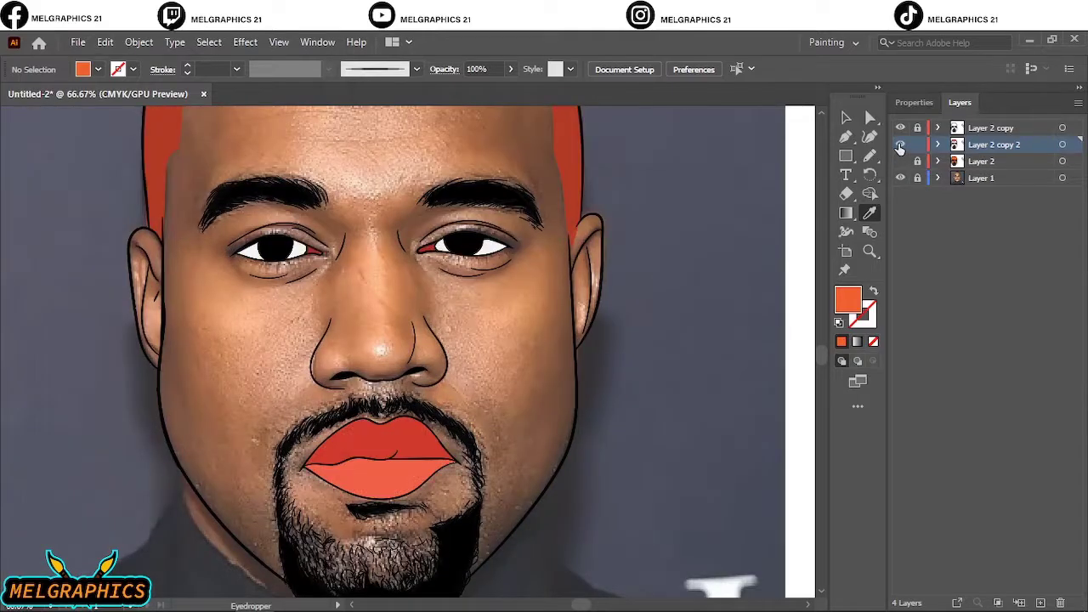
{"action": "scroll", "coordinate": [589, 510], "scroll_direction": "up", "scroll_amount": 5}
- Move the red hair paths onto new Layers 5 and 6 via Paste in Place
{"action": "key", "text": "v"}
{"action": "left_click", "coordinate": [366, 122]}
{"action": "scroll", "coordinate": [589, 510], "scroll_direction": "down", "scroll_amount": 2}
{"action": "scroll", "coordinate": [589, 510], "scroll_direction": "down", "scroll_amount": 2}
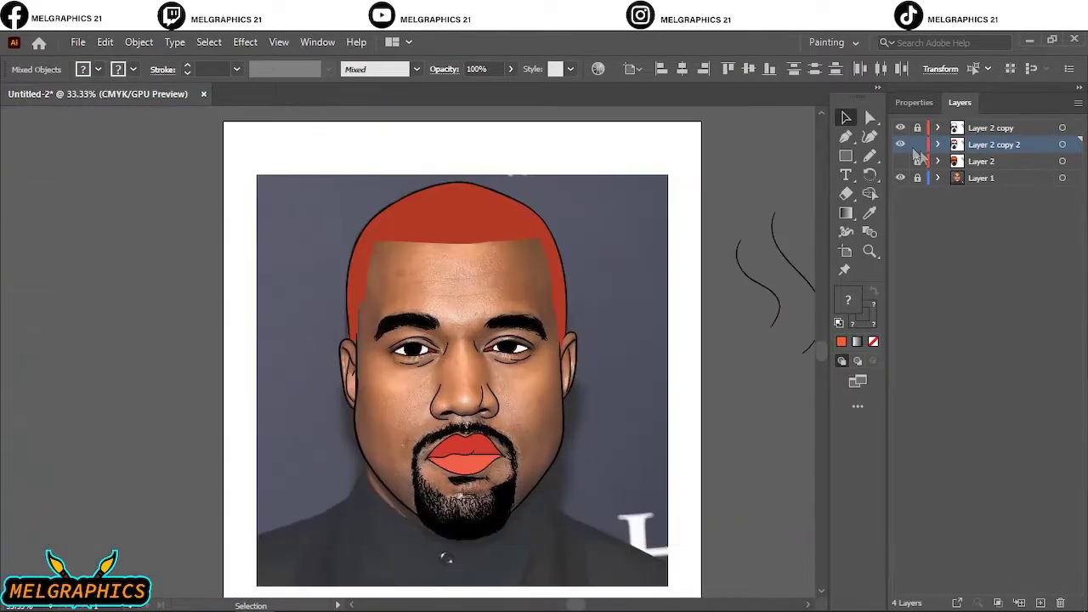
{"action": "left_click", "coordinate": [939, 145]}
{"action": "left_click", "coordinate": [1053, 328], "text": "shift"}
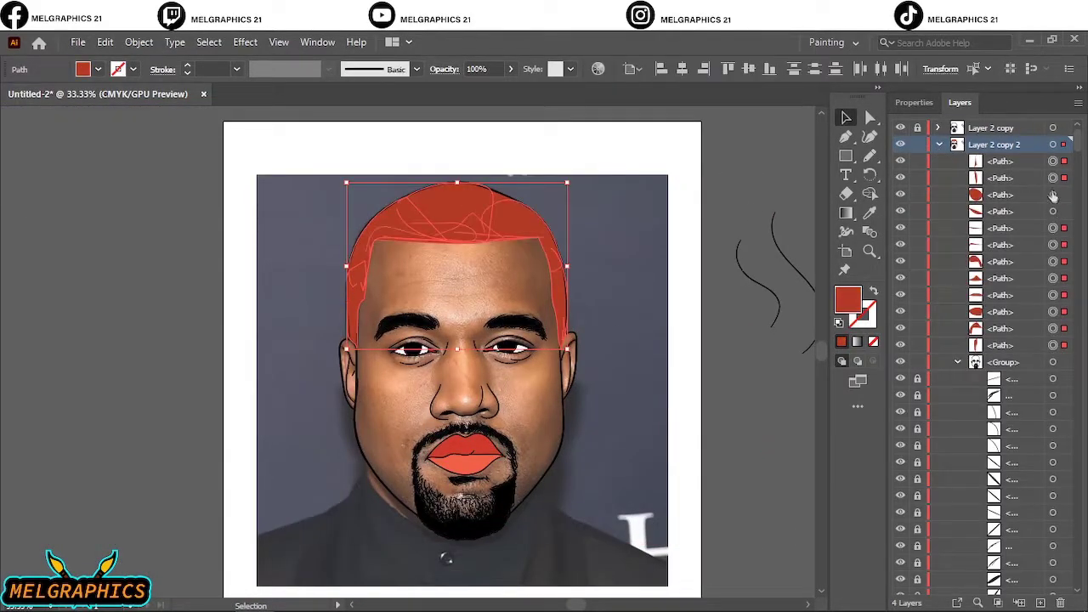
{"action": "key", "text": "Delete"}
{"action": "left_click", "coordinate": [939, 145]}
{"action": "left_click", "coordinate": [1041, 604]}
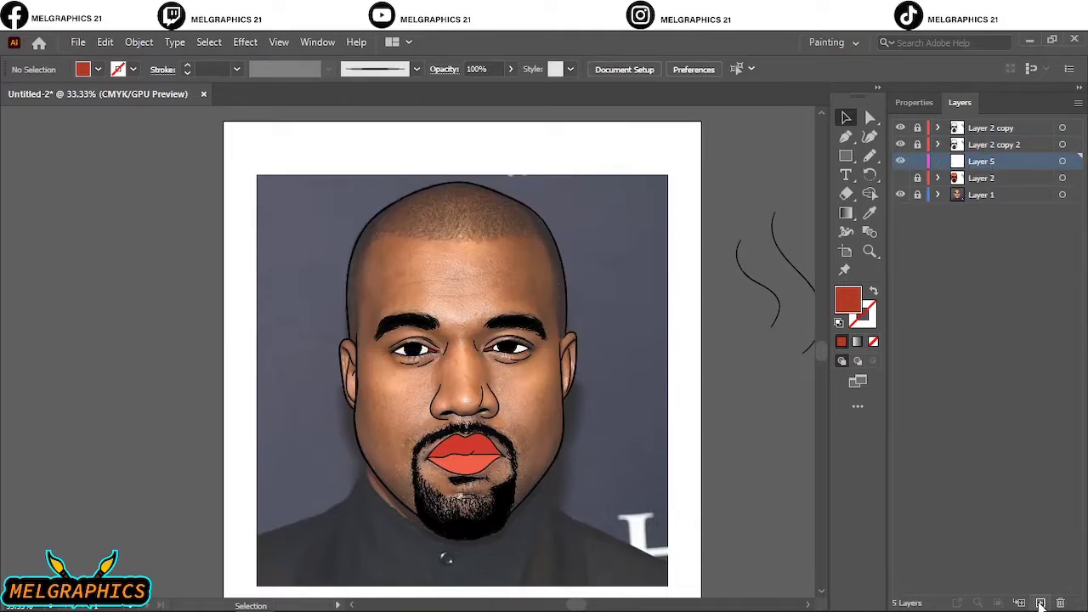
{"action": "left_click", "coordinate": [105, 41]}
{"action": "left_click", "coordinate": [146, 185]}
- Sample the orange skin colour and darken it for shading
{"action": "left_click", "coordinate": [870, 213]}
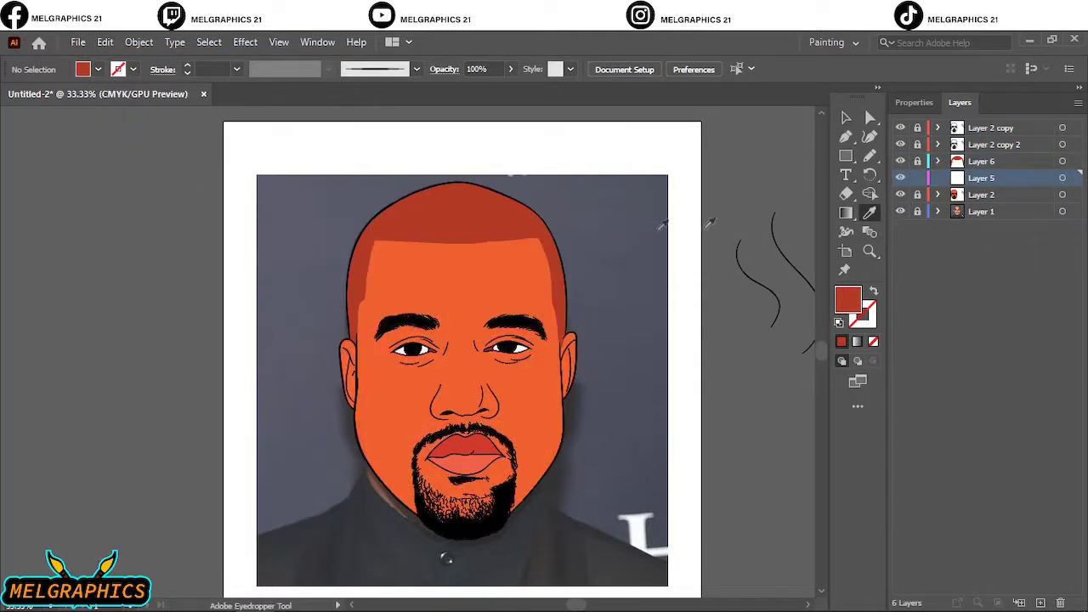
{"action": "double_click", "coordinate": [848, 299]}
{"action": "left_click_drag", "start_coordinate": [791, 292], "coordinate": [780, 261]}
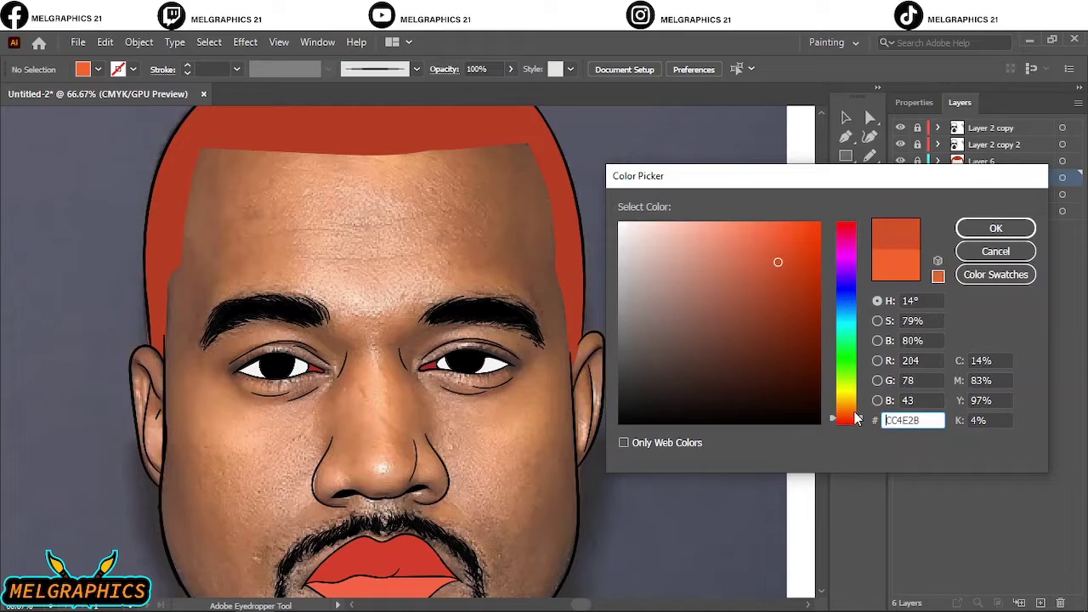
{"action": "key", "text": "Return"}
{"action": "key", "text": "ctrl+1"}
{"action": "key", "text": "b"}
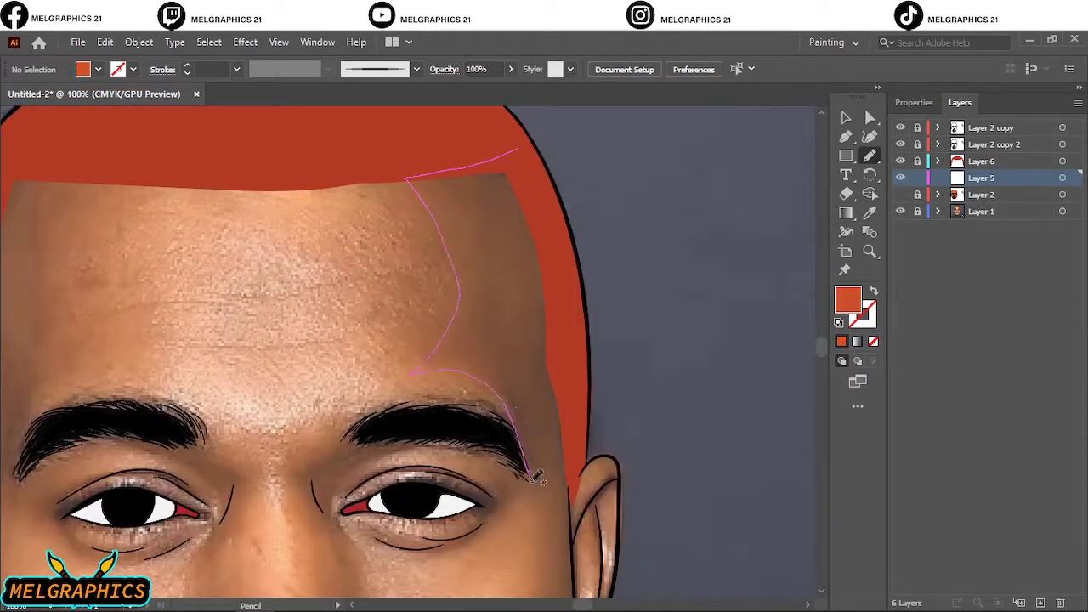
- Draw a darker orange shading shape on the side of the forehead
{"action": "left_click_drag", "start_coordinate": [489, 256], "coordinate": [515, 153]}
{"action": "left_click_drag", "start_coordinate": [519, 255], "coordinate": [544, 355]}
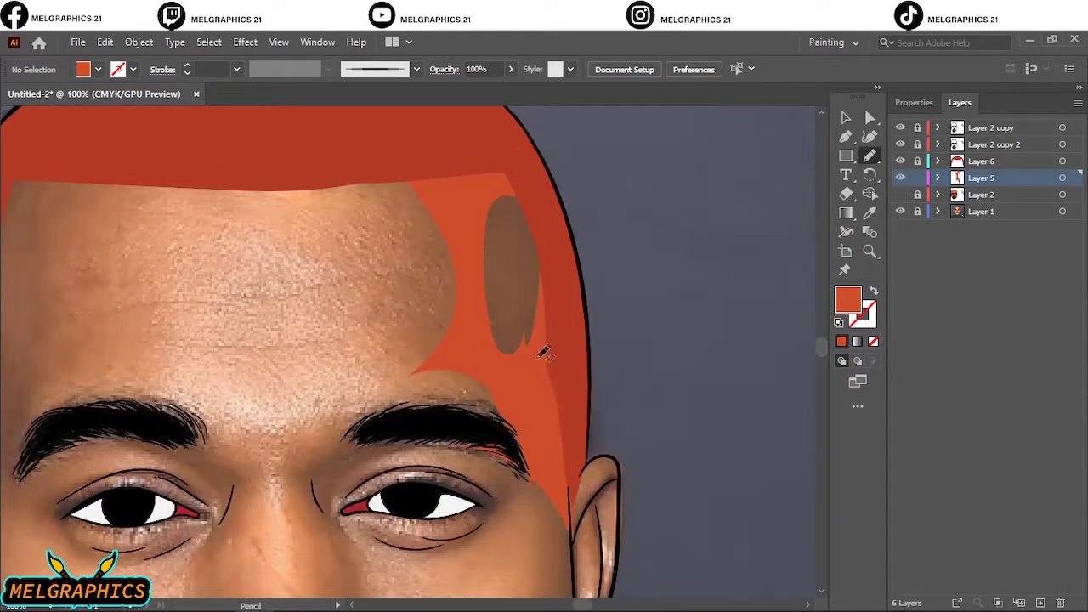
{"action": "left_click_drag", "start_coordinate": [508, 199], "coordinate": [507, 195]}
{"action": "left_click", "coordinate": [900, 194]}
{"action": "key", "text": "ctrl+0"}
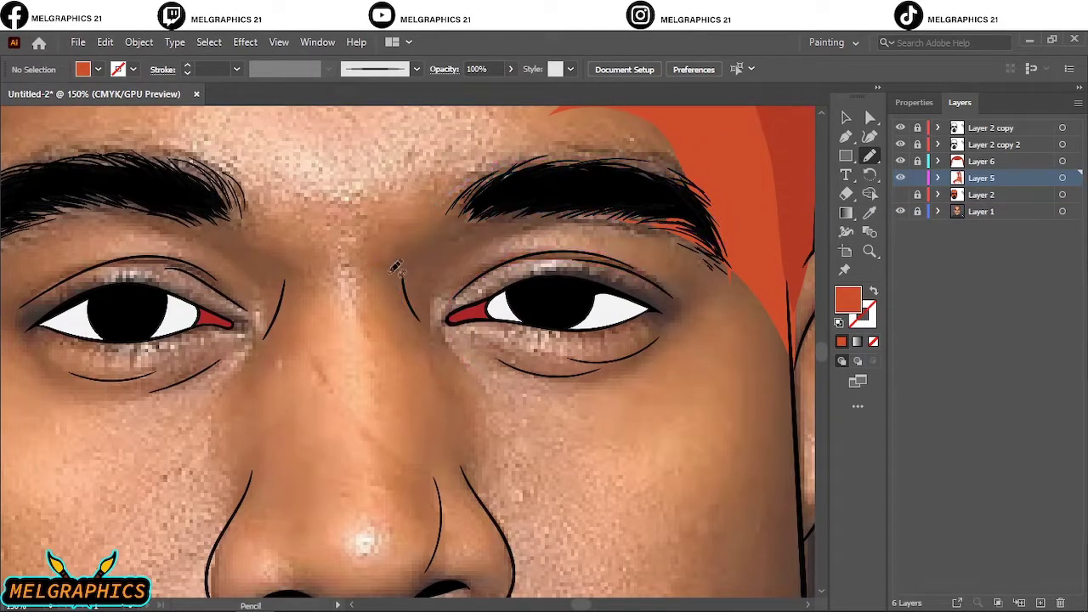
- Shade around the eye: inner corner, under the eyebrow and below
{"action": "left_click_drag", "start_coordinate": [374, 273], "coordinate": [471, 315]}
{"action": "left_click_drag", "start_coordinate": [403, 257], "coordinate": [376, 273]}
{"action": "left_click_drag", "start_coordinate": [535, 245], "coordinate": [578, 252]}
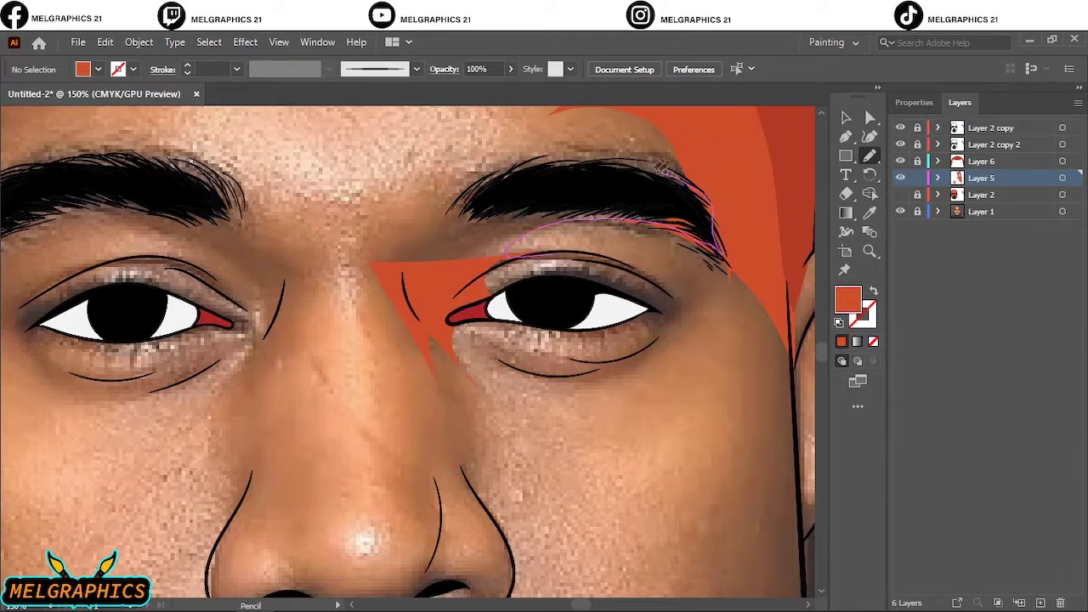
{"action": "left_click_drag", "start_coordinate": [476, 372], "coordinate": [443, 363]}
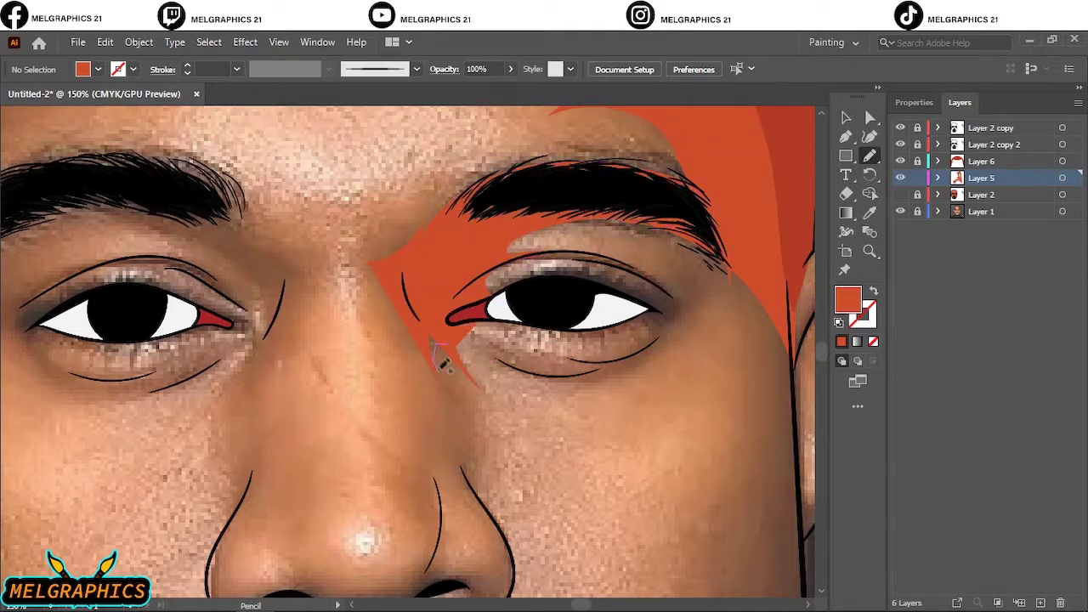
{"action": "left_click_drag", "start_coordinate": [583, 361], "coordinate": [502, 357]}
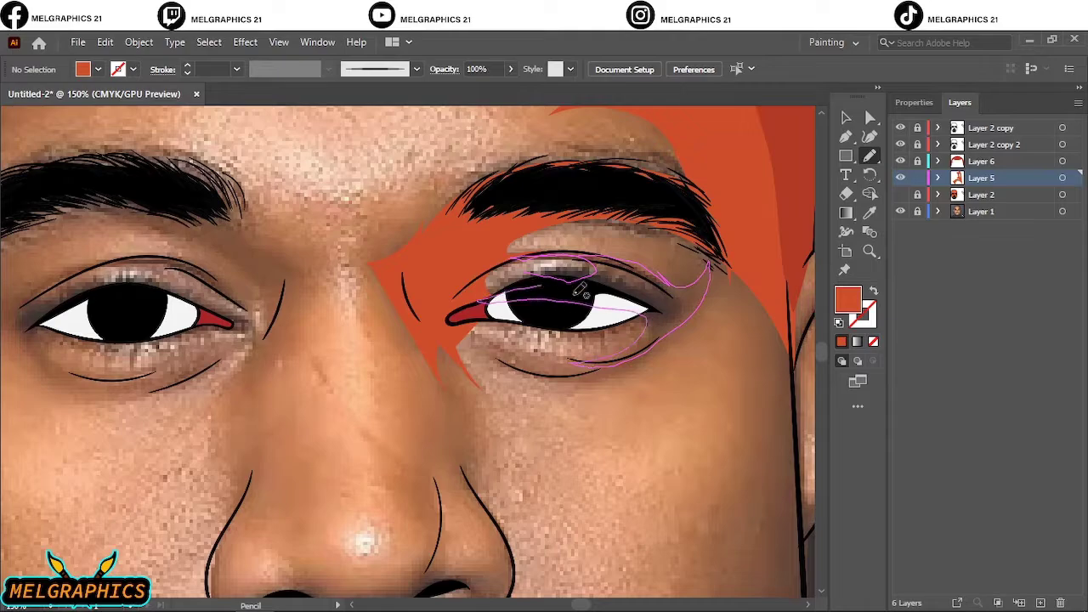
{"action": "key", "text": "ctrl+0"}
{"action": "left_click", "coordinate": [900, 211]}
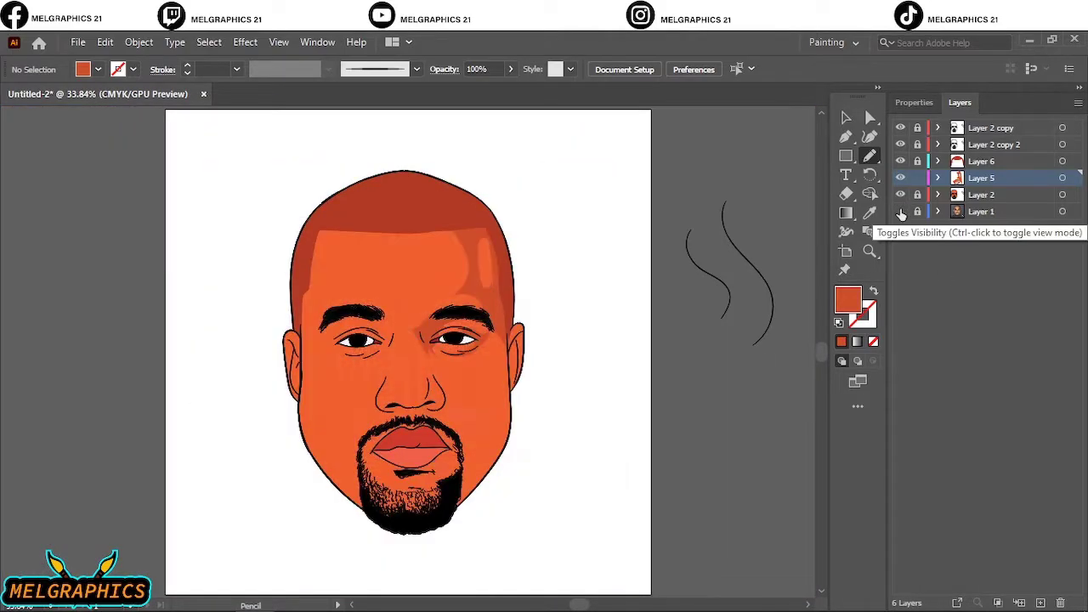
- Add darker orange shading along the jaw, inside the ear and the beard edge
{"action": "key", "text": "ctrl+1"}
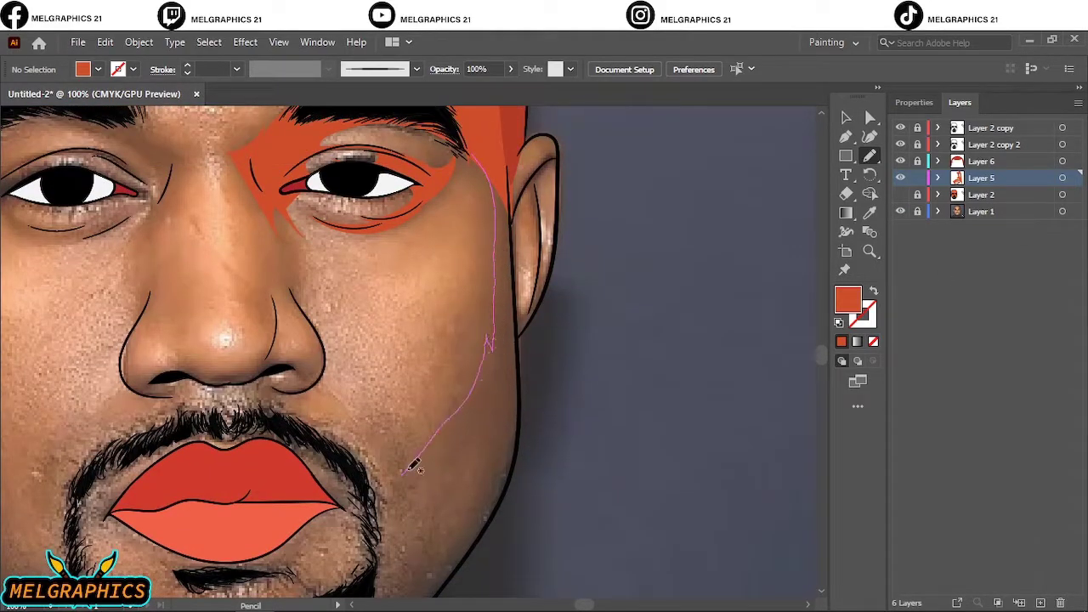
{"action": "mouse_move", "coordinate": [491, 531]}
{"action": "left_mouse_down"}
{"action": "mouse_move", "coordinate": [497, 520]}
{"action": "mouse_move", "coordinate": [498, 545]}
{"action": "left_mouse_up"}
{"action": "scroll", "coordinate": [603, 197], "scroll_direction": "up", "scroll_amount": 3}
{"action": "scroll", "coordinate": [474, 340], "scroll_direction": "down", "scroll_amount": 1}
{"action": "scroll", "coordinate": [434, 198], "scroll_direction": "down", "scroll_amount": 1}
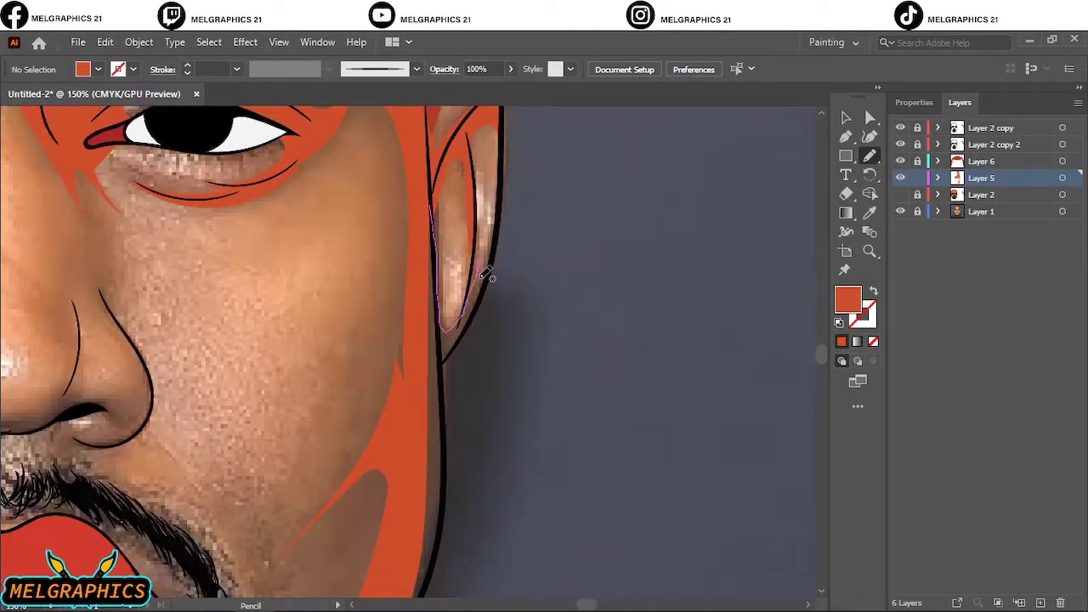
{"action": "left_click_drag", "start_coordinate": [487, 273], "coordinate": [456, 370]}
{"action": "left_click_drag", "start_coordinate": [449, 476], "coordinate": [441, 374]}
{"action": "left_click_drag", "start_coordinate": [455, 315], "coordinate": [440, 251]}
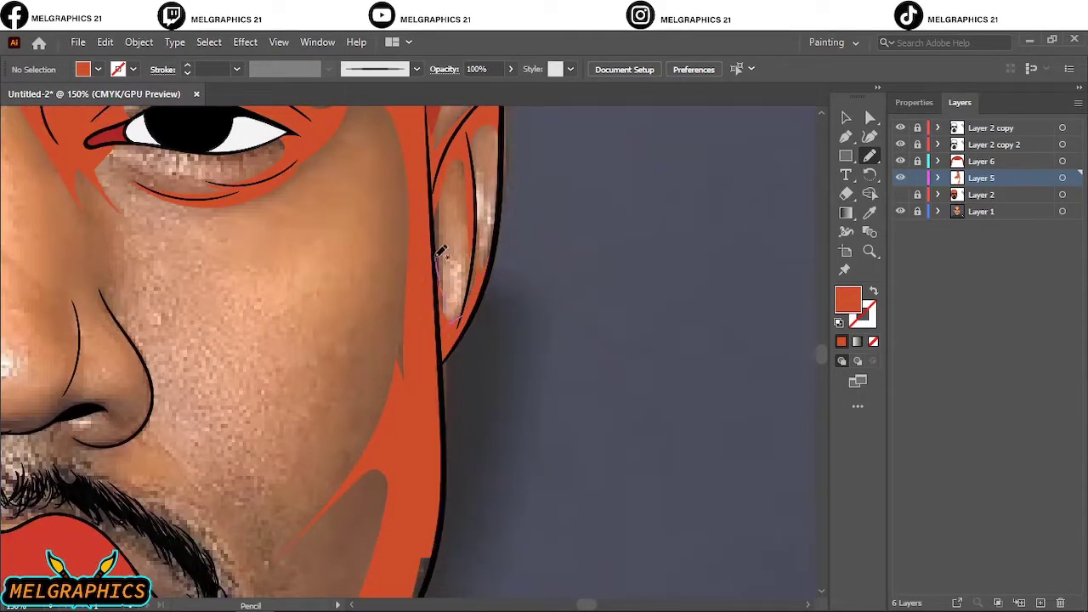
{"action": "scroll", "coordinate": [510, 306], "scroll_direction": "down", "scroll_amount": 5}
{"action": "mouse_move", "coordinate": [383, 278]}
{"action": "left_mouse_down"}
{"action": "mouse_move", "coordinate": [529, 333]}
{"action": "mouse_move", "coordinate": [476, 391]}
{"action": "left_mouse_up"}
{"action": "scroll", "coordinate": [527, 340], "scroll_direction": "down", "scroll_amount": 5}
{"action": "left_click_drag", "start_coordinate": [459, 289], "coordinate": [633, 206]}
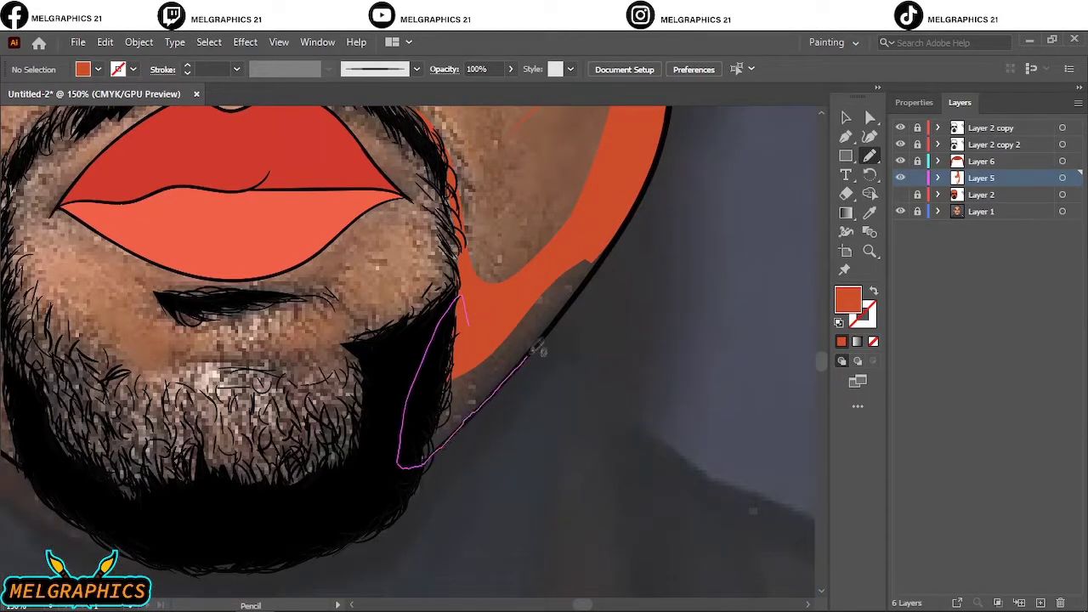
{"action": "key", "text": "ctrl+0"}
- Add orange shading on the chin beside the lip corner
{"action": "left_click", "coordinate": [900, 211]}
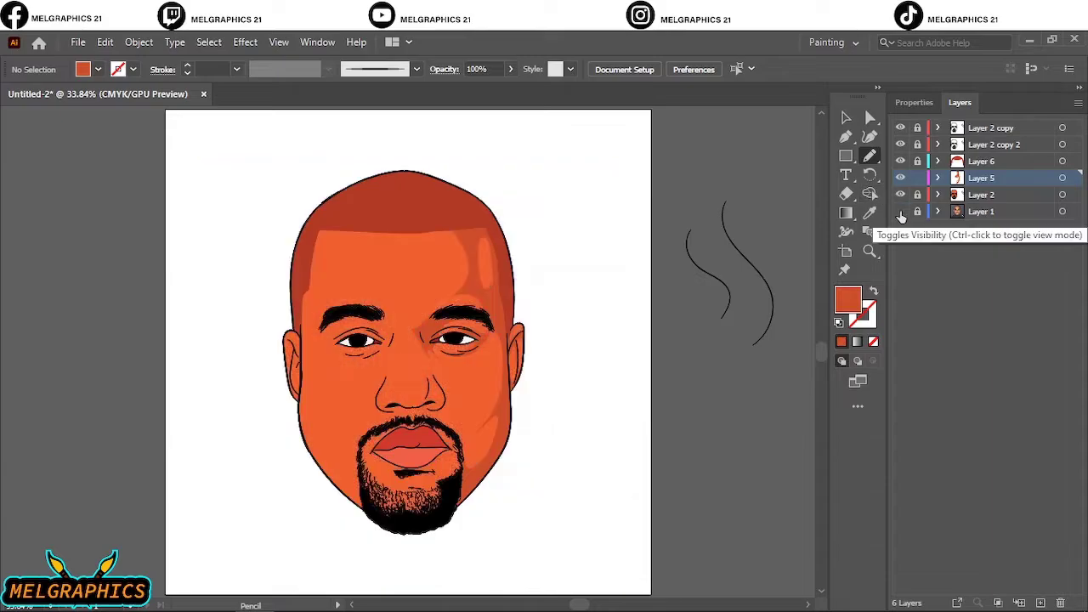
{"action": "left_click", "coordinate": [900, 211]}
{"action": "scroll", "coordinate": [455, 495], "scroll_direction": "up", "scroll_amount": 2}
{"action": "scroll", "coordinate": [455, 495], "scroll_direction": "up", "scroll_amount": 1}
{"action": "left_click_drag", "start_coordinate": [396, 494], "coordinate": [390, 411]}
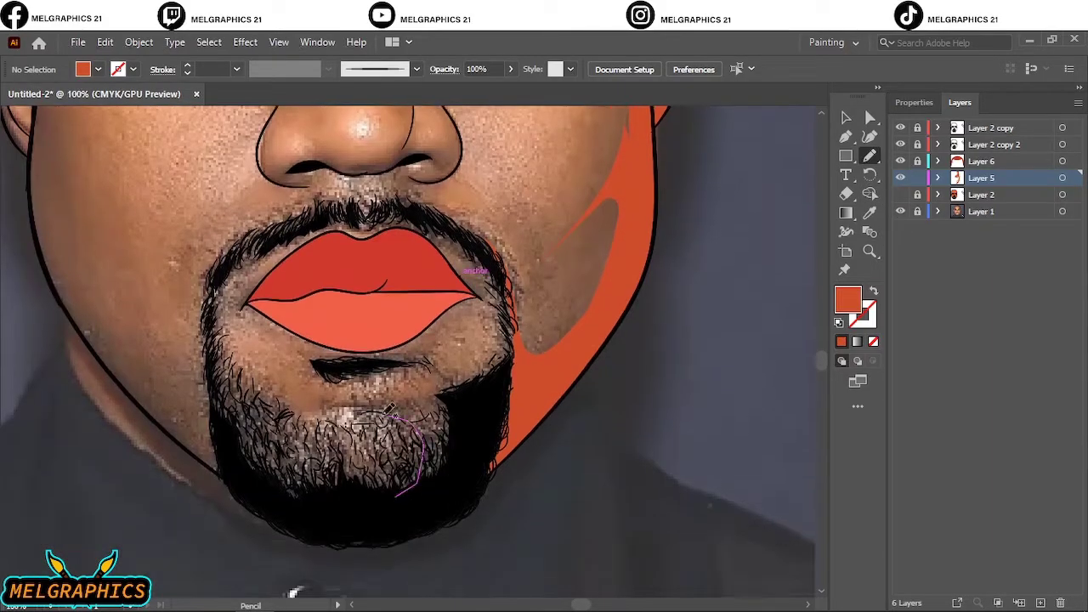
{"action": "mouse_move", "coordinate": [400, 248]}
{"action": "left_mouse_down"}
{"action": "mouse_move", "coordinate": [514, 313]}
{"action": "mouse_move", "coordinate": [527, 285]}
{"action": "left_mouse_up"}
- Draw orange shading around and under both nostrils
{"action": "scroll", "coordinate": [510, 382], "scroll_direction": "up", "scroll_amount": 3}
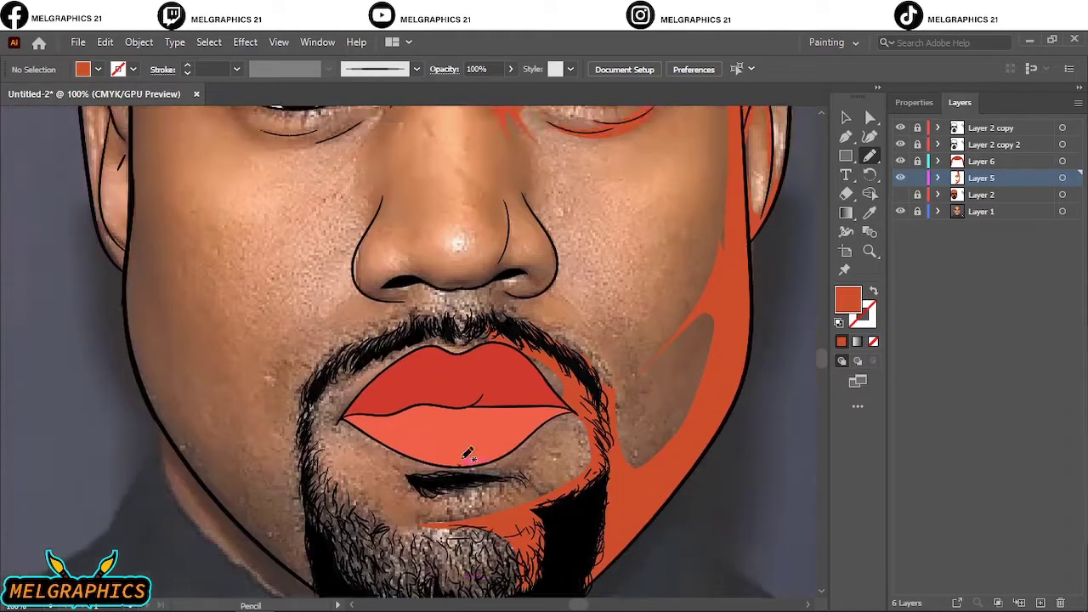
{"action": "scroll", "coordinate": [504, 418], "scroll_direction": "up", "scroll_amount": 1}
{"action": "scroll", "coordinate": [504, 418], "scroll_direction": "up", "scroll_amount": 1}
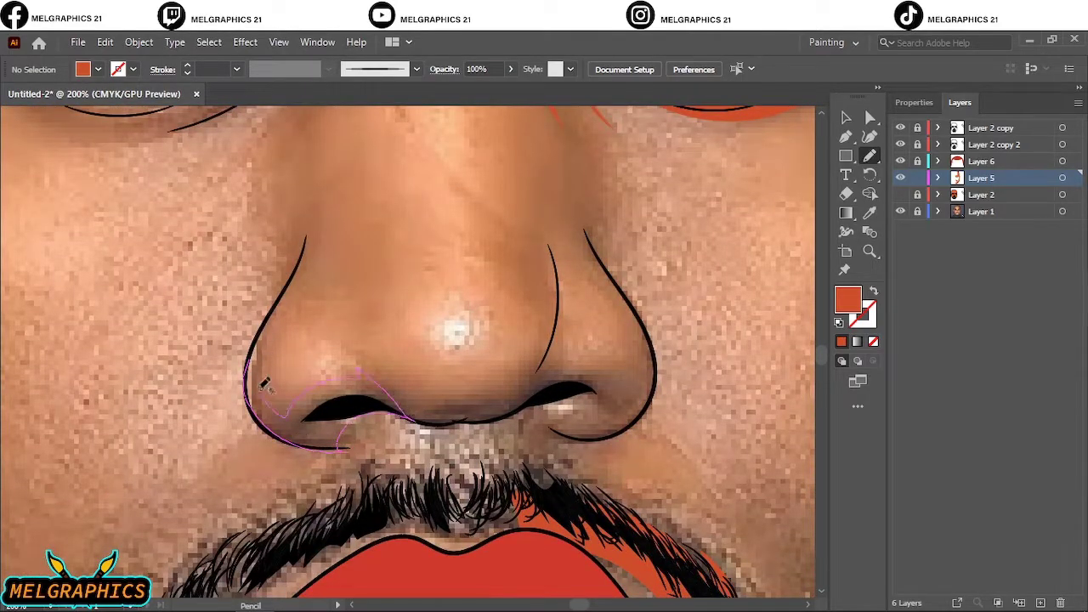
{"action": "left_click_drag", "start_coordinate": [264, 385], "coordinate": [357, 374]}
{"action": "left_click_drag", "start_coordinate": [357, 374], "coordinate": [504, 396]}
{"action": "mouse_move", "coordinate": [585, 430]}
{"action": "left_mouse_down"}
{"action": "mouse_move", "coordinate": [561, 408]}
{"action": "mouse_move", "coordinate": [493, 400]}
{"action": "left_mouse_up"}
{"action": "scroll", "coordinate": [561, 408], "scroll_direction": "up", "scroll_amount": 1}
{"action": "key", "text": "ctrl+0"}
- Shade beside the eye and over the upper eyelid
{"action": "scroll", "coordinate": [346, 327], "scroll_direction": "up", "scroll_amount": 5}
{"action": "scroll", "coordinate": [648, 352], "scroll_direction": "down", "scroll_amount": 1}
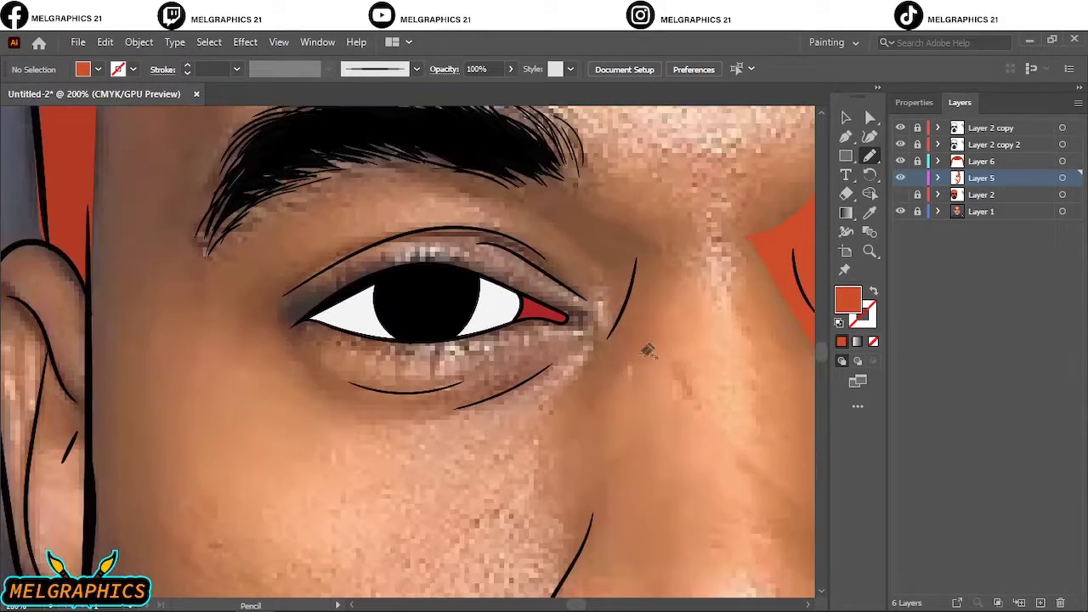
{"action": "left_click_drag", "start_coordinate": [605, 357], "coordinate": [634, 370]}
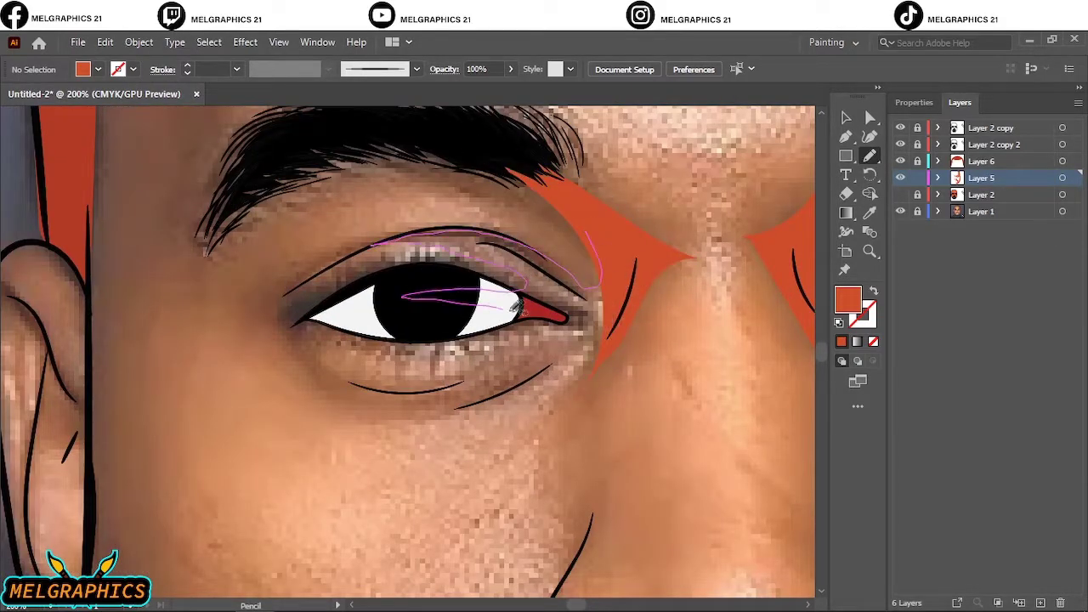
{"action": "left_click_drag", "start_coordinate": [590, 227], "coordinate": [595, 247]}
{"action": "left_click_drag", "start_coordinate": [439, 274], "coordinate": [274, 311]}
{"action": "left_click_drag", "start_coordinate": [351, 364], "coordinate": [357, 374]}
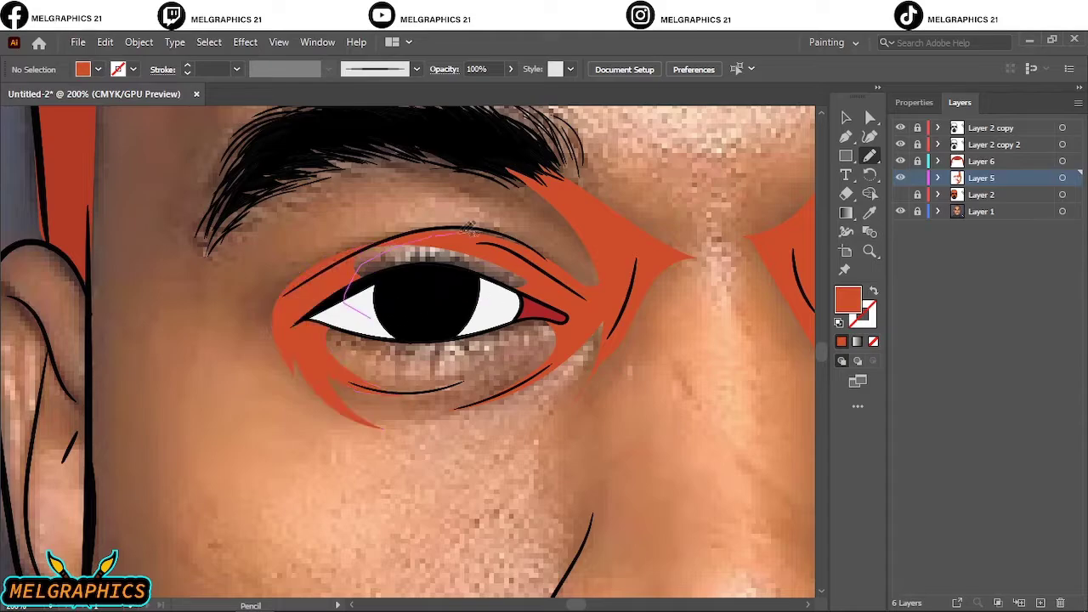
{"action": "key", "text": "ctrl+0"}
- Add orange shading along the left forehead and temple
{"action": "scroll", "coordinate": [338, 297], "scroll_direction": "up", "scroll_amount": 3}
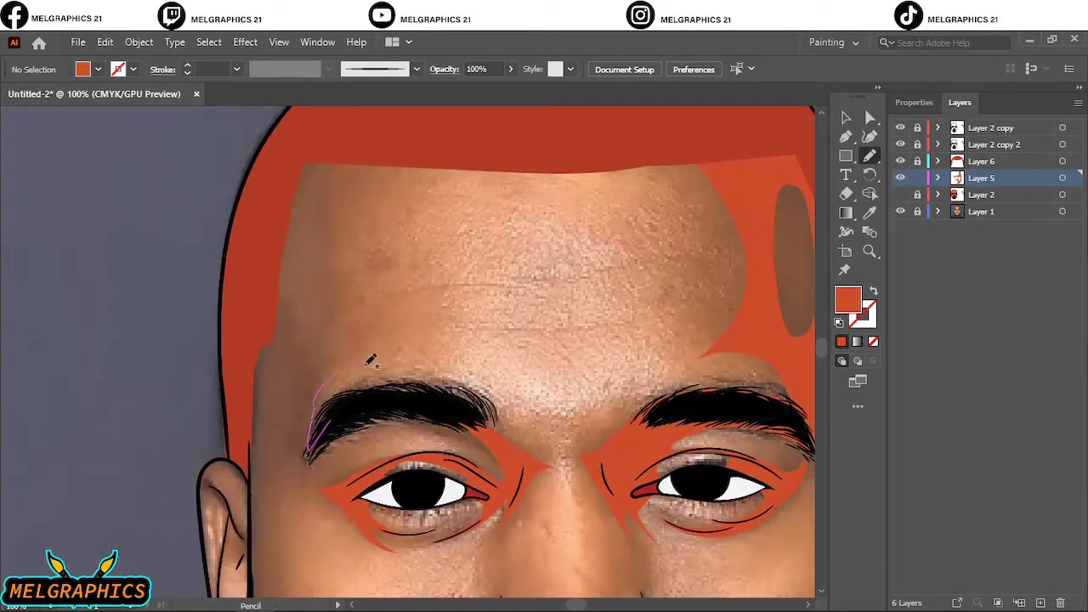
{"action": "left_click_drag", "start_coordinate": [302, 164], "coordinate": [310, 463]}
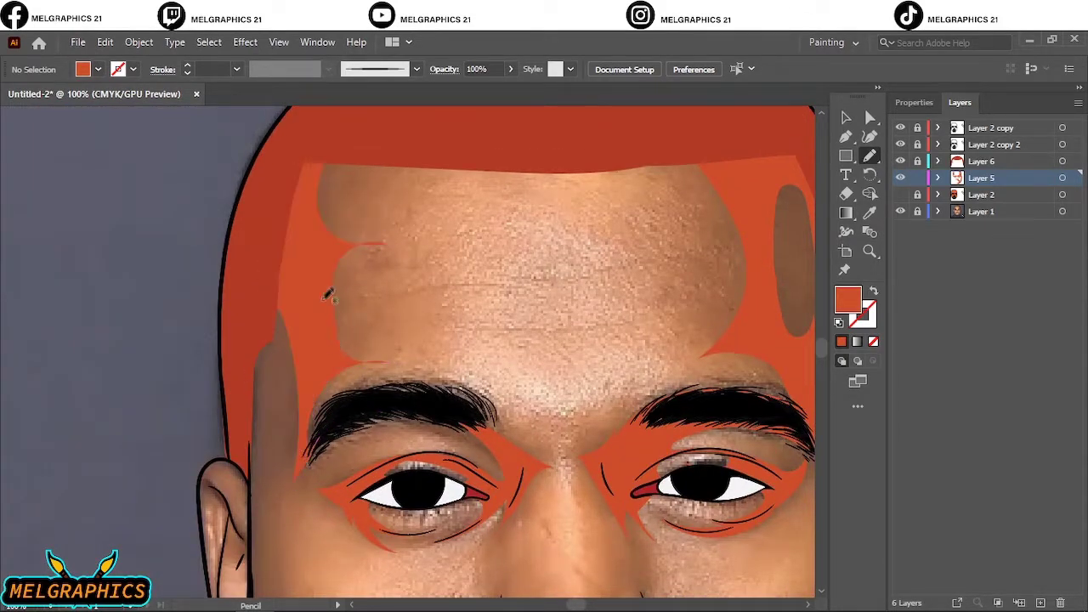
{"action": "mouse_move", "coordinate": [329, 292]}
{"action": "left_mouse_down"}
{"action": "mouse_move", "coordinate": [357, 233]}
{"action": "mouse_move", "coordinate": [324, 353]}
{"action": "left_mouse_up"}
{"action": "key", "text": "ctrl+0"}
{"action": "scroll", "coordinate": [340, 391], "scroll_direction": "up", "scroll_amount": 3}
{"action": "left_click_drag", "start_coordinate": [287, 430], "coordinate": [285, 438]}
{"action": "scroll", "coordinate": [428, 448], "scroll_direction": "down", "scroll_amount": 5}
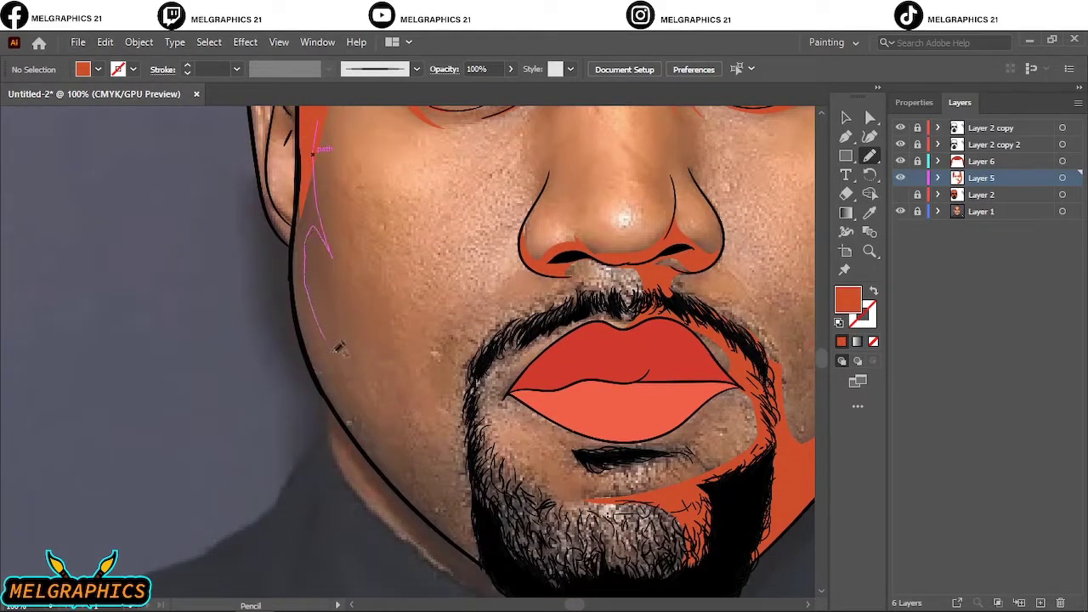
- Shade the cheek, the jaw below the ear and around the beard
{"action": "left_click_drag", "start_coordinate": [395, 467], "coordinate": [313, 153]}
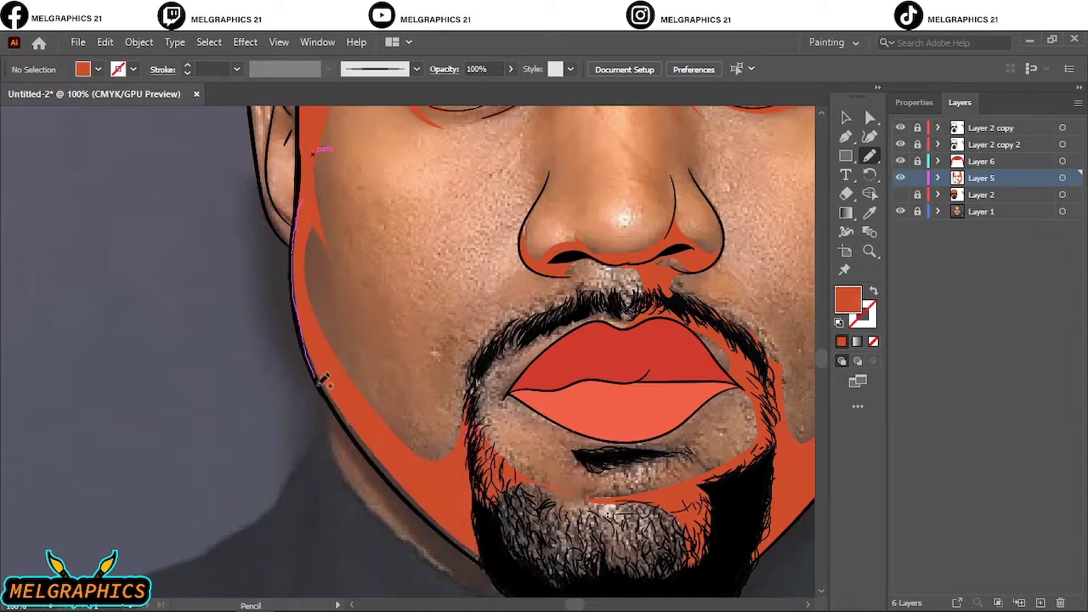
{"action": "scroll", "coordinate": [595, 476], "scroll_direction": "up", "scroll_amount": 3}
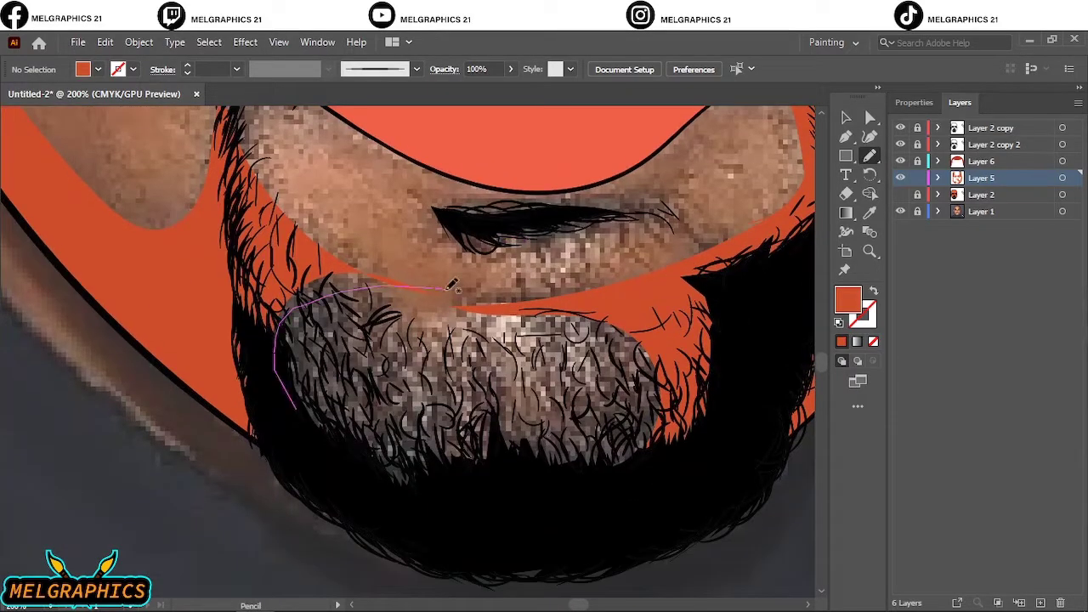
{"action": "mouse_move", "coordinate": [285, 311]}
{"action": "left_mouse_down"}
{"action": "mouse_move", "coordinate": [337, 285]}
{"action": "mouse_move", "coordinate": [300, 293]}
{"action": "left_mouse_up"}
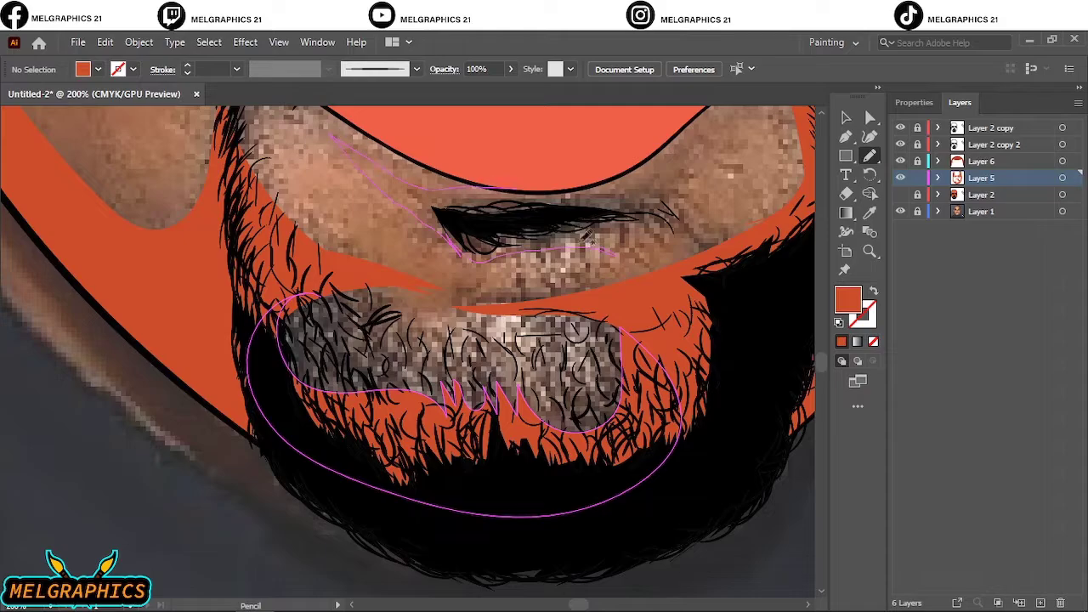
{"action": "left_click_drag", "start_coordinate": [591, 240], "coordinate": [476, 253]}
{"action": "key", "text": "ctrl+0"}
{"action": "scroll", "coordinate": [320, 370], "scroll_direction": "up", "scroll_amount": 3}
{"action": "scroll", "coordinate": [320, 364], "scroll_direction": "up", "scroll_amount": 2}
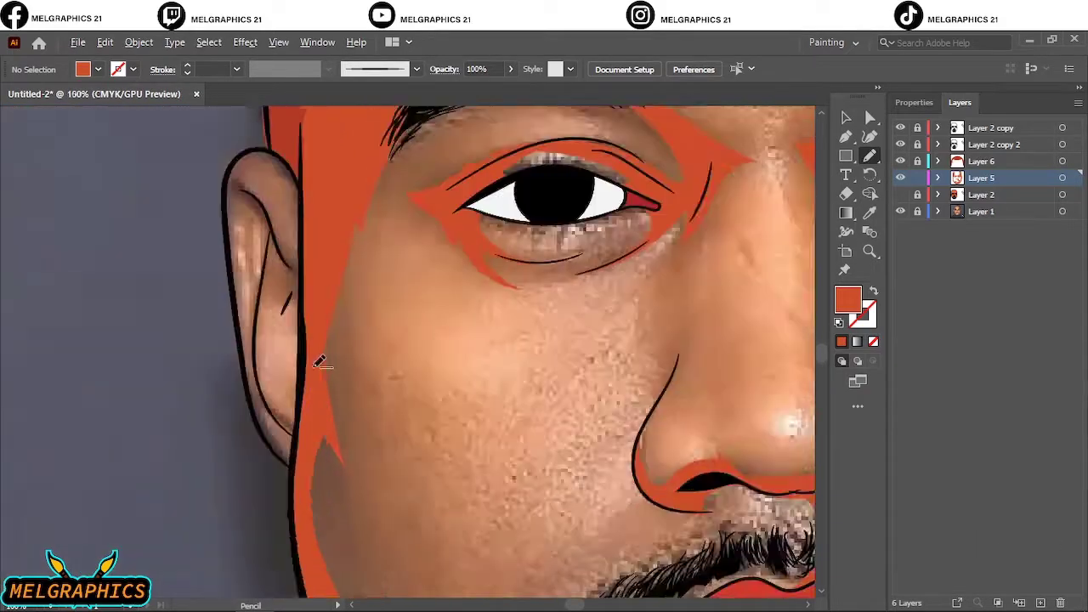
{"action": "scroll", "coordinate": [321, 364], "scroll_direction": "up", "scroll_amount": 2}
{"action": "mouse_move", "coordinate": [327, 365]}
{"action": "left_mouse_down"}
{"action": "mouse_move", "coordinate": [289, 574]}
{"action": "mouse_move", "coordinate": [323, 370]}
{"action": "left_mouse_up"}
{"action": "key", "text": "ctrl+0"}
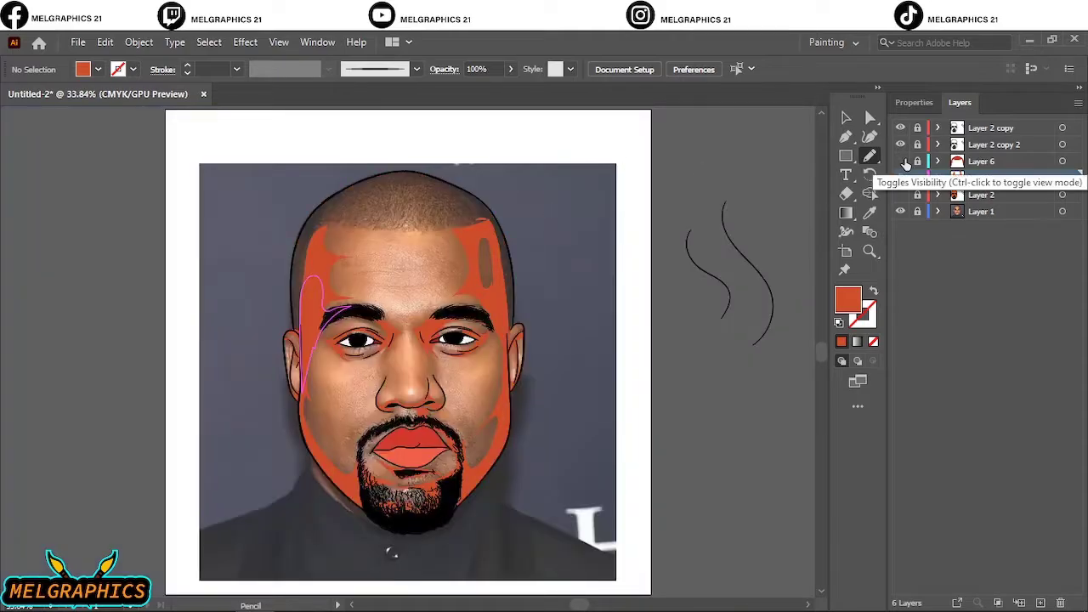
- Hide the reference photo and darken the hair layer's colour with Adjust Color Balance
{"action": "left_click", "coordinate": [901, 177]}
{"action": "left_click", "coordinate": [900, 211]}
{"action": "key", "text": "v"}
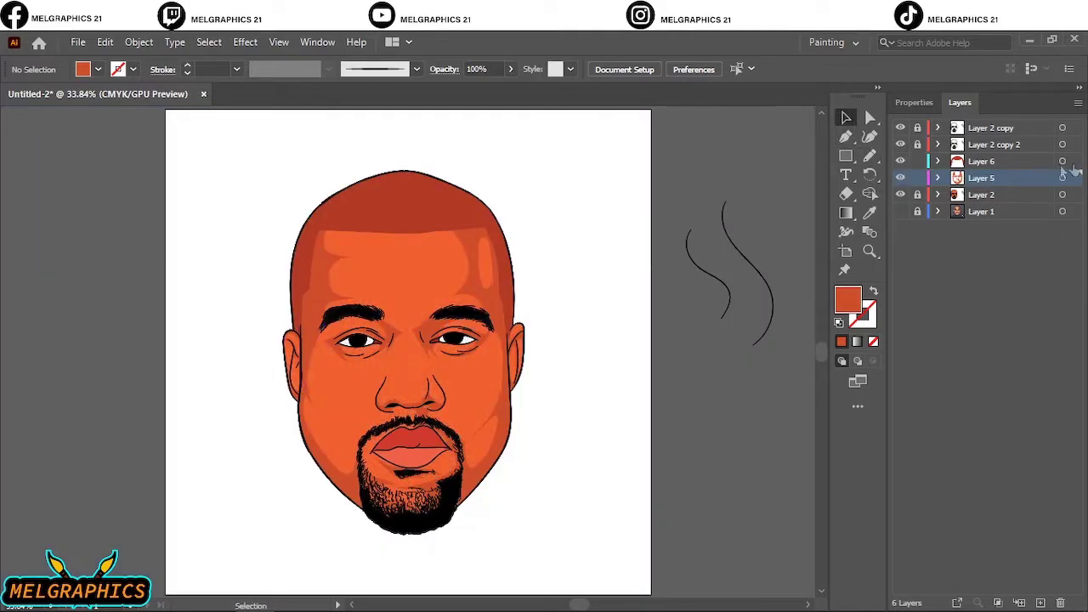
{"action": "left_click", "coordinate": [1061, 161]}
{"action": "key", "text": "ctrl+plus"}
{"action": "key", "text": "ctrl+plus"}
{"action": "left_click", "coordinate": [104, 41]}
{"action": "left_click", "coordinate": [450, 362]}
{"action": "mouse_move", "coordinate": [800, 321]}
{"action": "left_mouse_down"}
{"action": "mouse_move", "coordinate": [815, 323]}
{"action": "mouse_move", "coordinate": [820, 298]}
{"action": "mouse_move", "coordinate": [803, 274]}
{"action": "left_mouse_up"}
{"action": "left_click", "coordinate": [800, 250]}
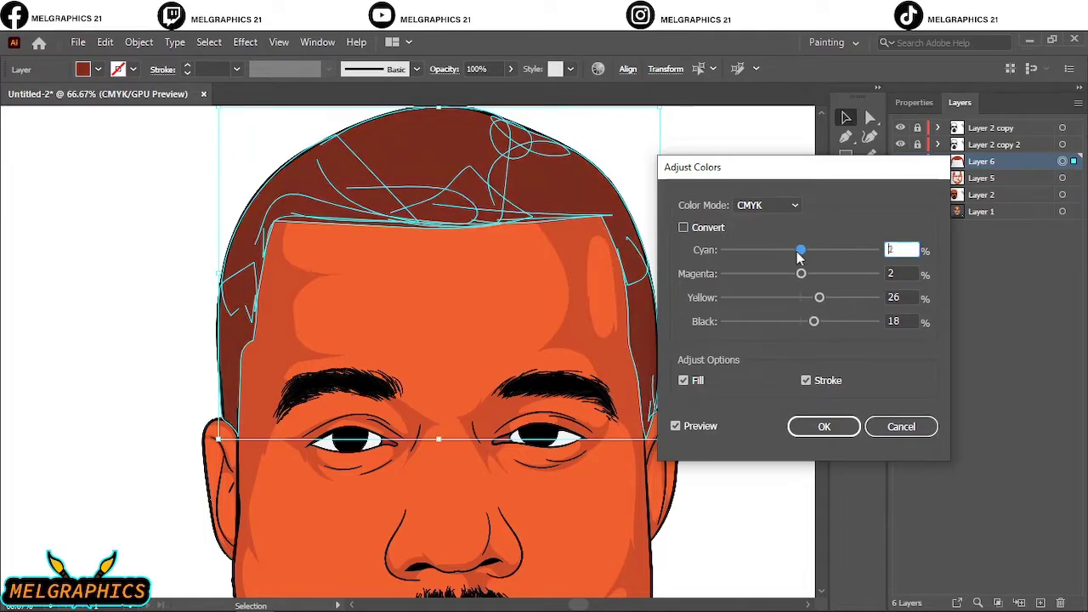
{"action": "key", "text": "Return"}
{"action": "left_click", "coordinate": [724, 227]}
{"action": "key", "text": "ctrl+0"}
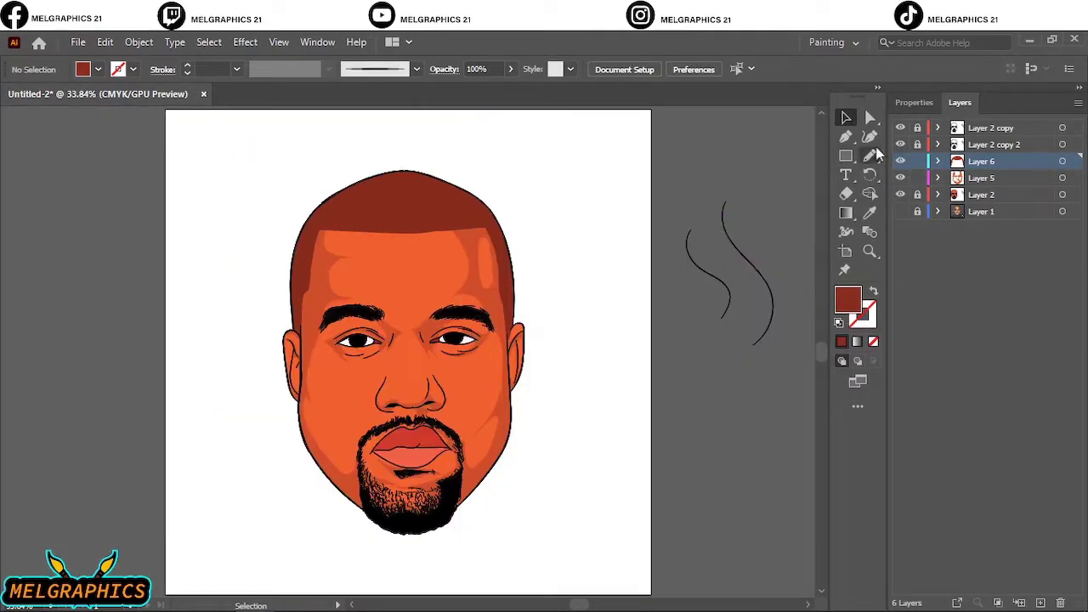
- Retint the skin shading layer with Adjust Color Balance, with preview on
{"action": "left_click", "coordinate": [1062, 178]}
{"action": "key", "text": "ctrl+plus"}
{"action": "key", "text": "ctrl+plus"}
{"action": "left_click", "coordinate": [104, 42]}
{"action": "left_click", "coordinate": [449, 362]}
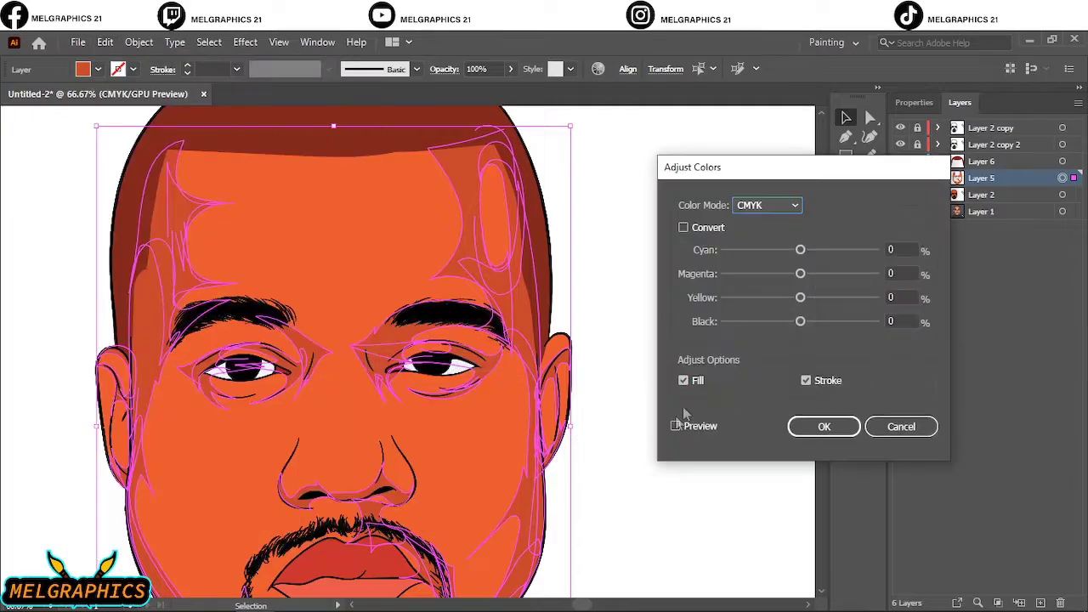
{"action": "left_click", "coordinate": [676, 426]}
{"action": "left_click_drag", "start_coordinate": [800, 250], "coordinate": [812, 298]}
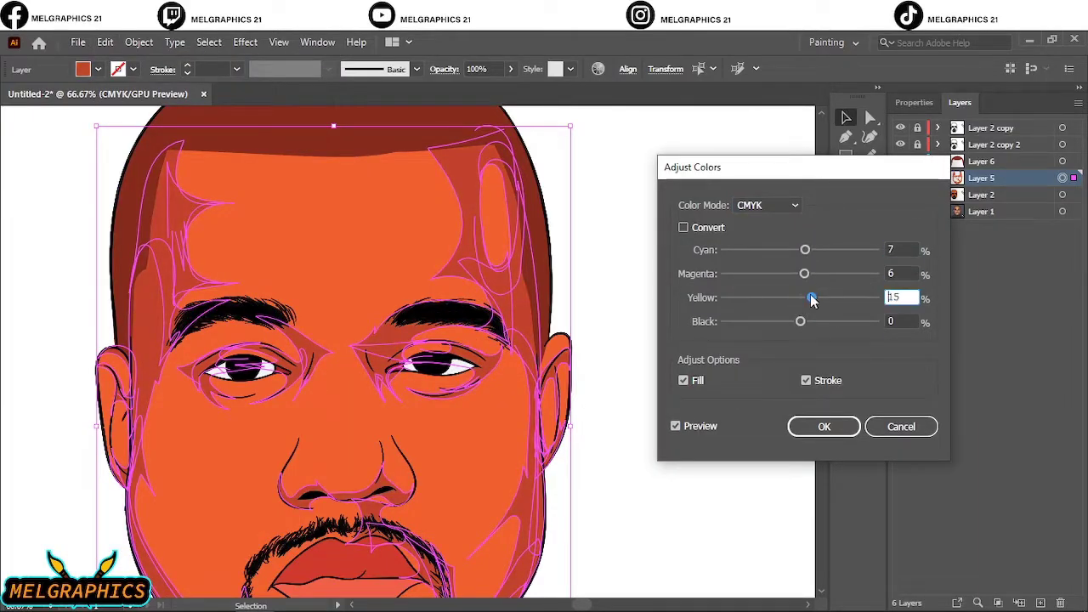
{"action": "key", "text": "Return"}
{"action": "left_click", "coordinate": [663, 250]}
{"action": "key", "text": "ctrl+0"}
- Give the skin shading a darker red fill, then show the face photo again
{"action": "left_click", "coordinate": [1062, 177]}
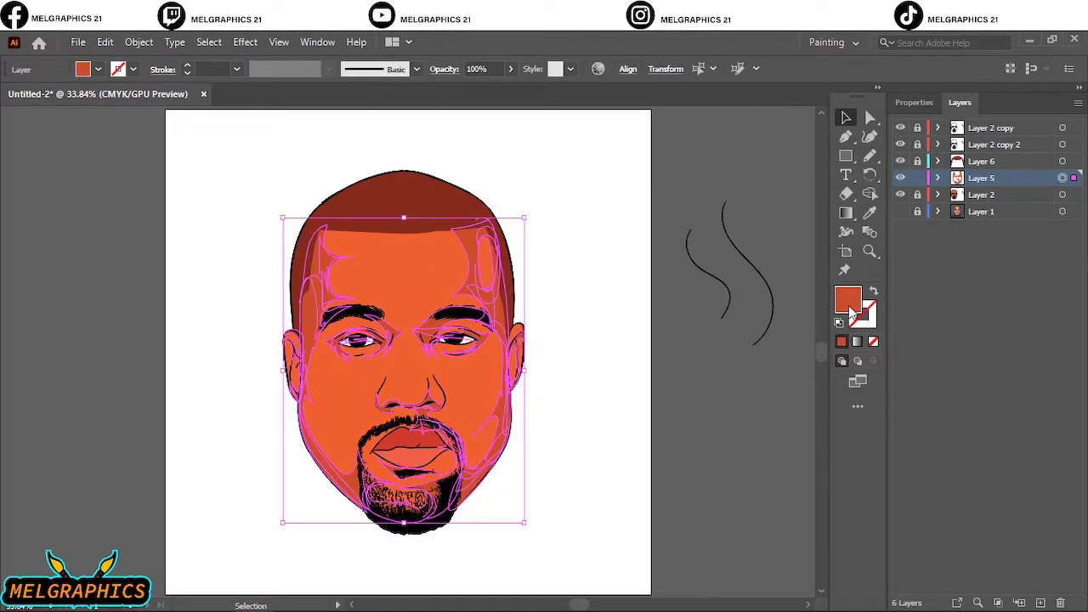
{"action": "double_click", "coordinate": [850, 299]}
{"action": "left_click", "coordinate": [1009, 226]}
{"action": "left_click", "coordinate": [762, 166]}
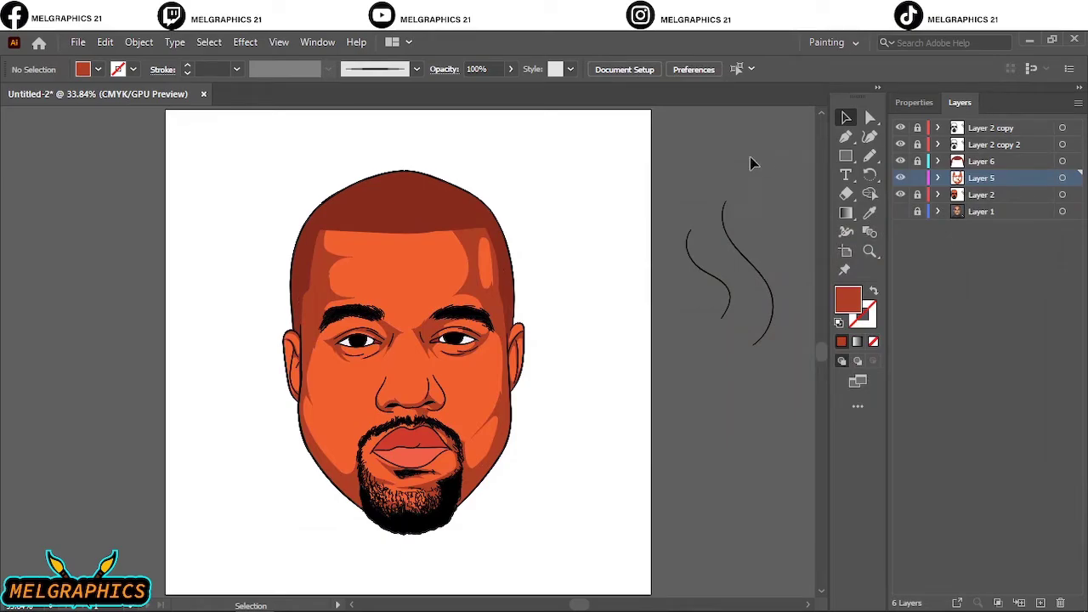
{"action": "left_click", "coordinate": [900, 177]}
{"action": "left_click", "coordinate": [901, 211]}
- Add a new empty layer and set the fill to a darker red
{"action": "left_click", "coordinate": [1020, 603]}
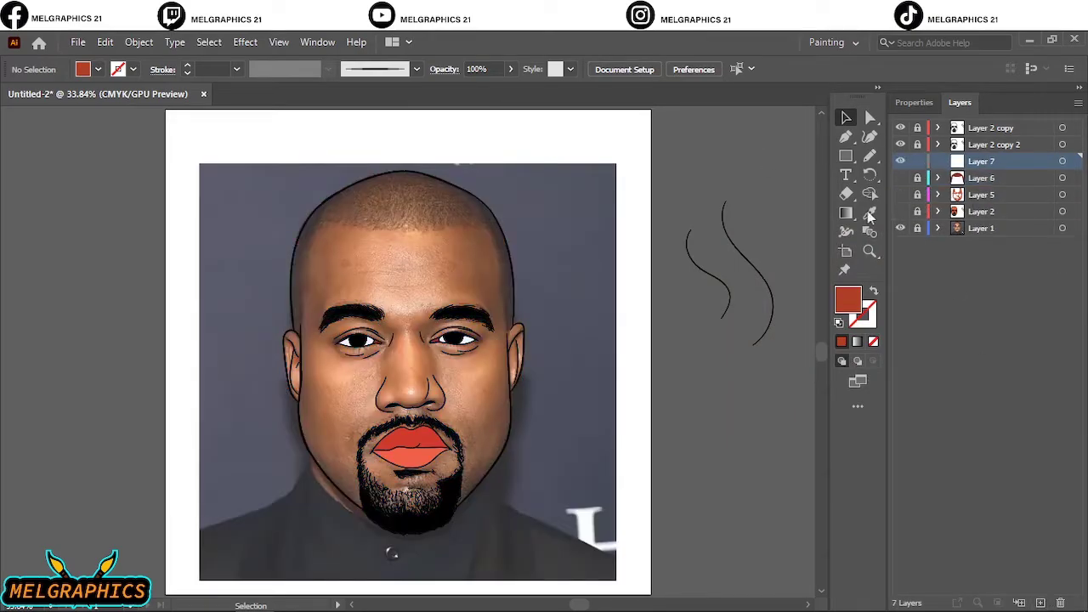
{"action": "key", "text": "i"}
{"action": "left_click", "coordinate": [452, 199]}
{"action": "double_click", "coordinate": [847, 300]}
{"action": "left_click", "coordinate": [777, 347]}
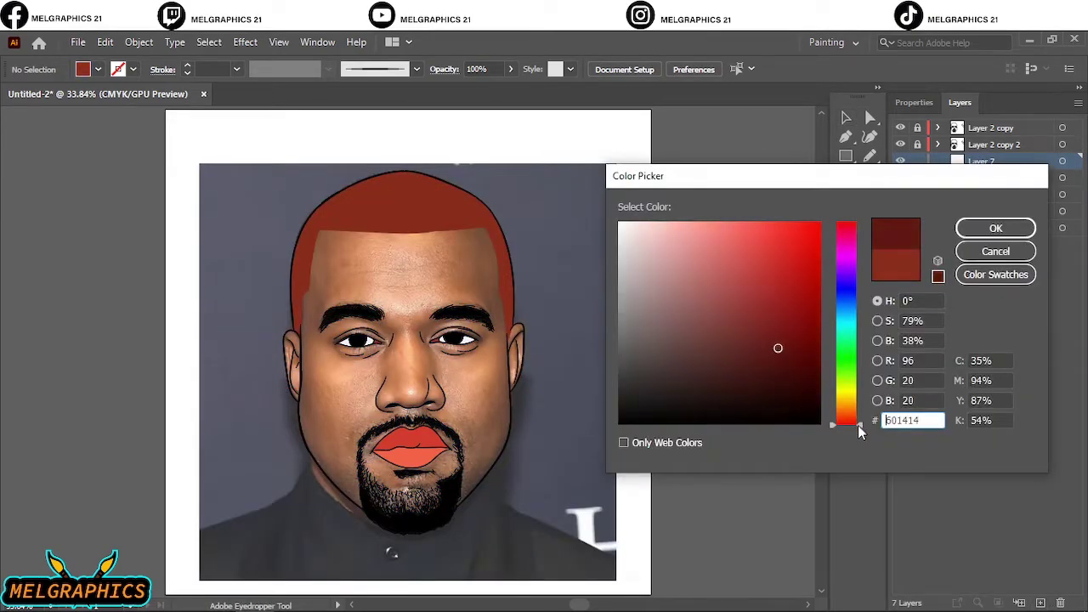
{"action": "left_click", "coordinate": [1008, 226]}
{"action": "left_click", "coordinate": [900, 178]}
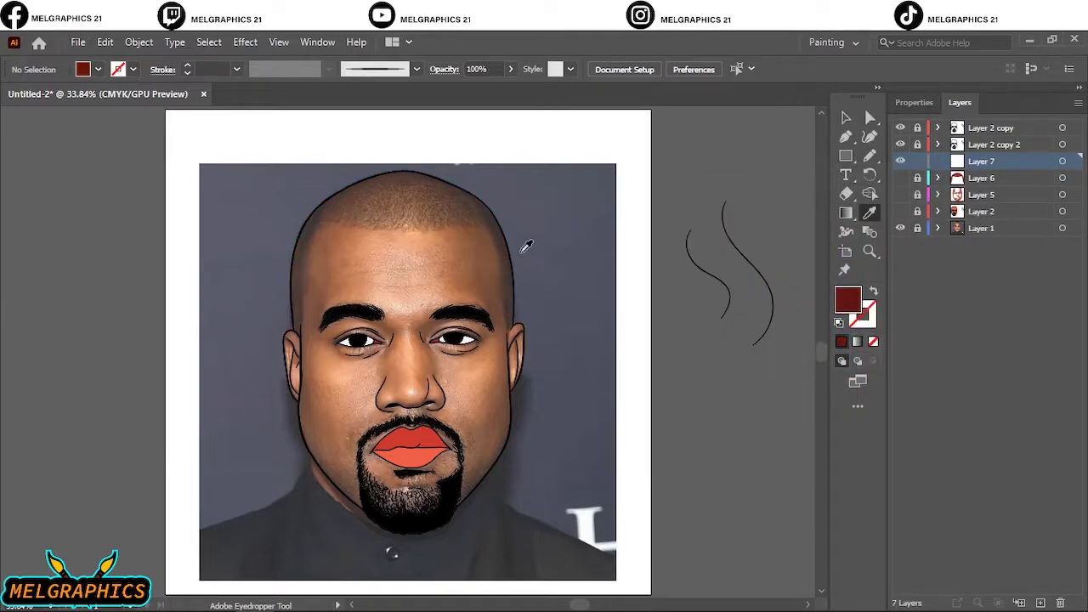
- Pencil dark red shading strips along the hairline and top of the head
{"action": "key", "text": "n"}
{"action": "scroll", "coordinate": [510, 298], "scroll_direction": "up", "scroll_amount": 5, "text": "alt"}
{"action": "left_click", "coordinate": [901, 178]}
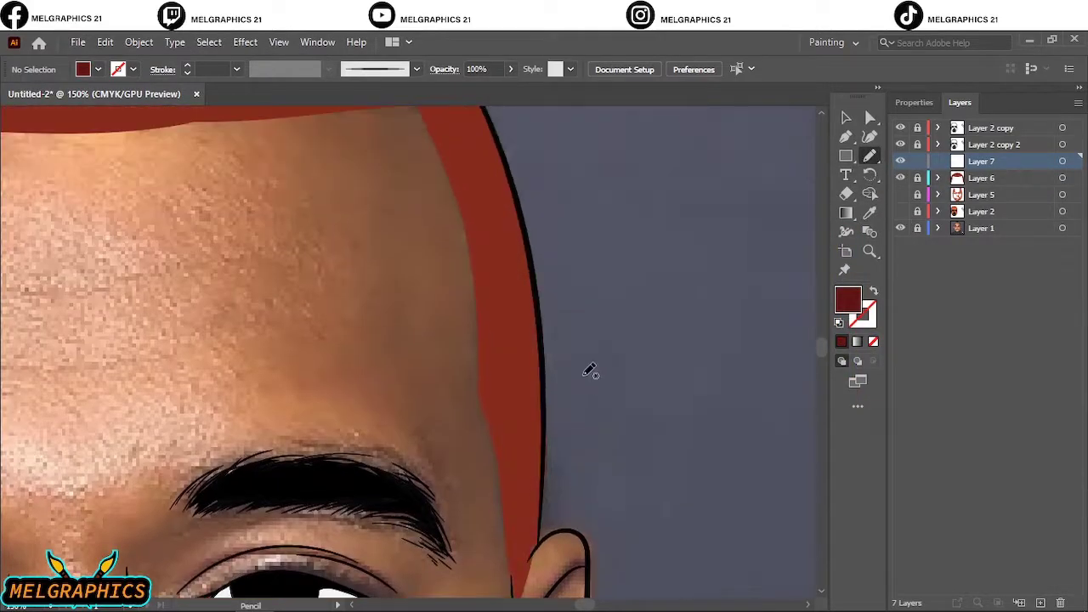
{"action": "left_click_drag", "start_coordinate": [537, 271], "coordinate": [544, 476]}
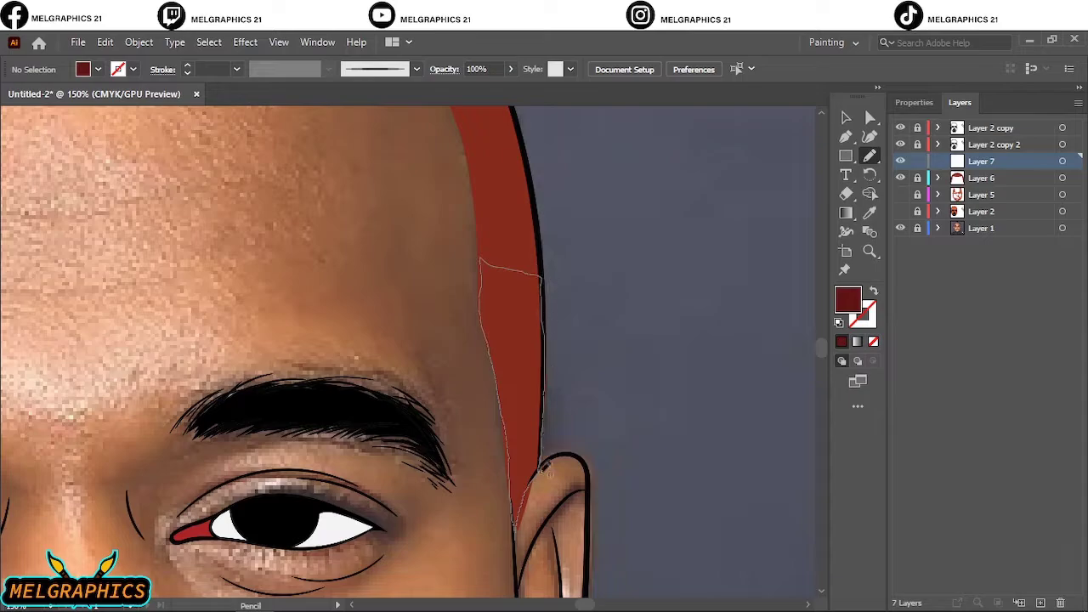
{"action": "scroll", "coordinate": [552, 374], "scroll_direction": "up", "scroll_amount": 2, "text": "alt"}
{"action": "left_click_drag", "start_coordinate": [480, 319], "coordinate": [466, 309]}
{"action": "scroll", "coordinate": [379, 455], "scroll_direction": "up", "scroll_amount": 3}
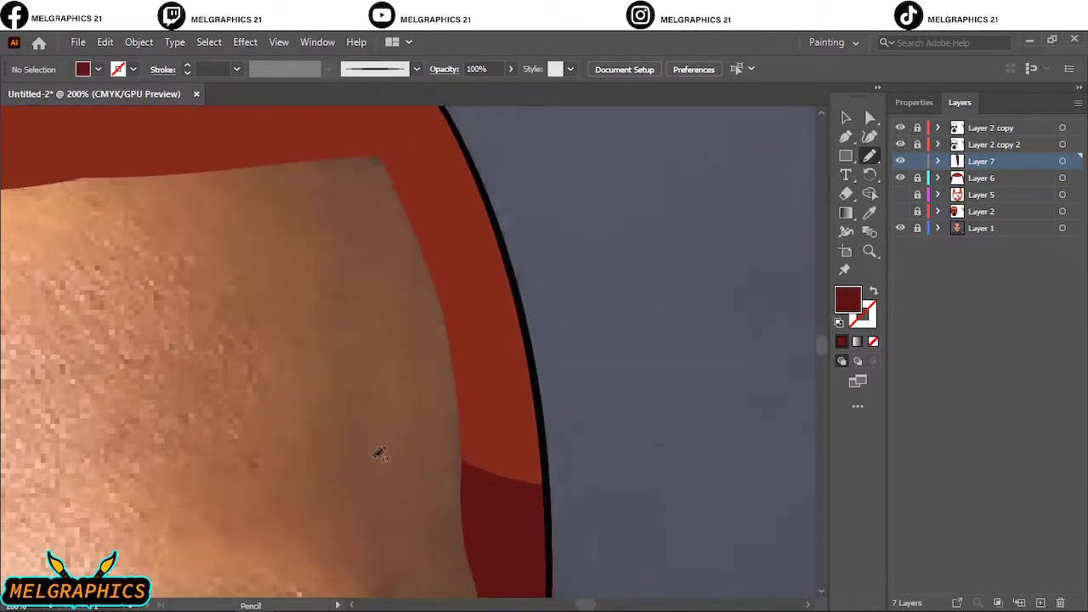
{"action": "left_click_drag", "start_coordinate": [451, 173], "coordinate": [544, 425]}
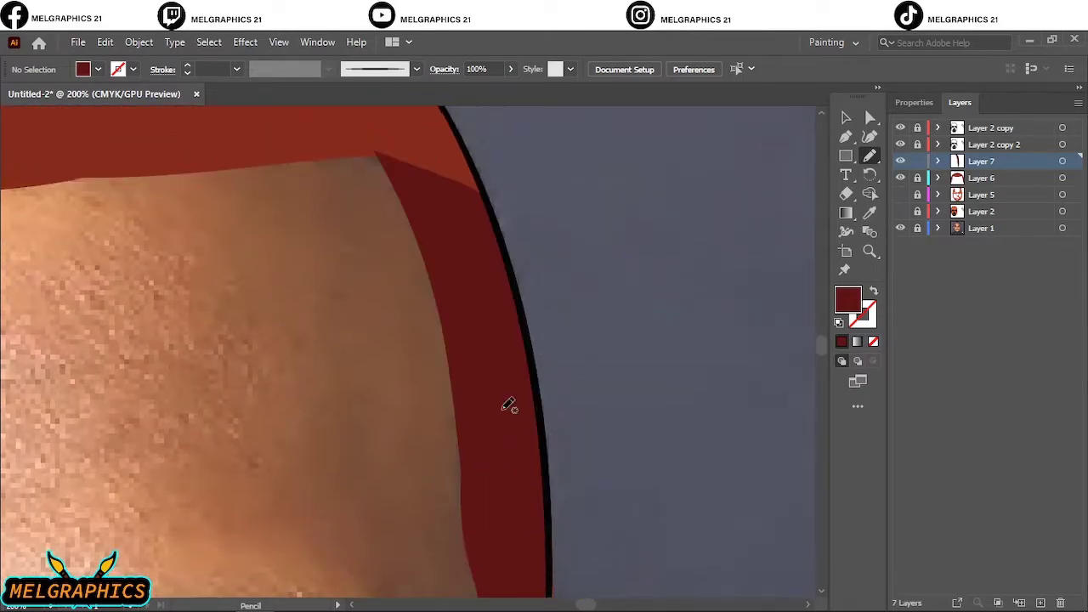
{"action": "scroll", "coordinate": [510, 406], "scroll_direction": "up", "scroll_amount": 5}
{"action": "left_click", "coordinate": [900, 177]}
{"action": "scroll", "coordinate": [521, 355], "scroll_direction": "up", "scroll_amount": 2, "text": "alt"}
{"action": "left_click_drag", "start_coordinate": [243, 191], "coordinate": [487, 315]}
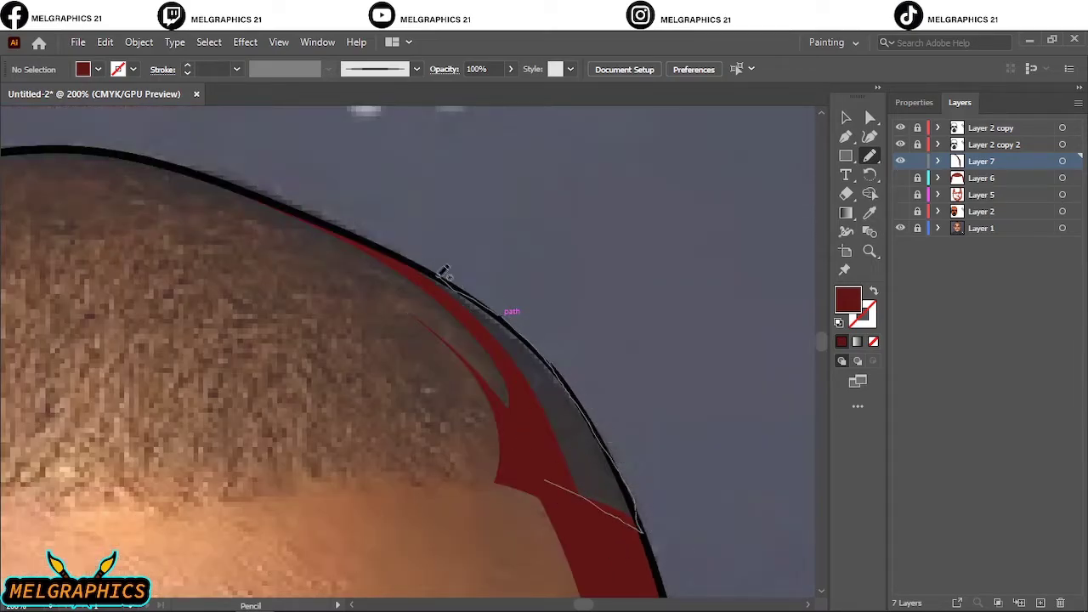
{"action": "left_click_drag", "start_coordinate": [641, 499], "coordinate": [595, 516]}
- Fit the artboard and toggle layer visibility to preview the portrait without the photo
{"action": "key", "text": "ctrl+0"}
{"action": "left_click_drag", "start_coordinate": [901, 178], "coordinate": [900, 211]}
{"action": "left_click", "coordinate": [901, 228]}
{"action": "left_click", "coordinate": [900, 228]}
{"action": "key", "text": "ctrl+1"}
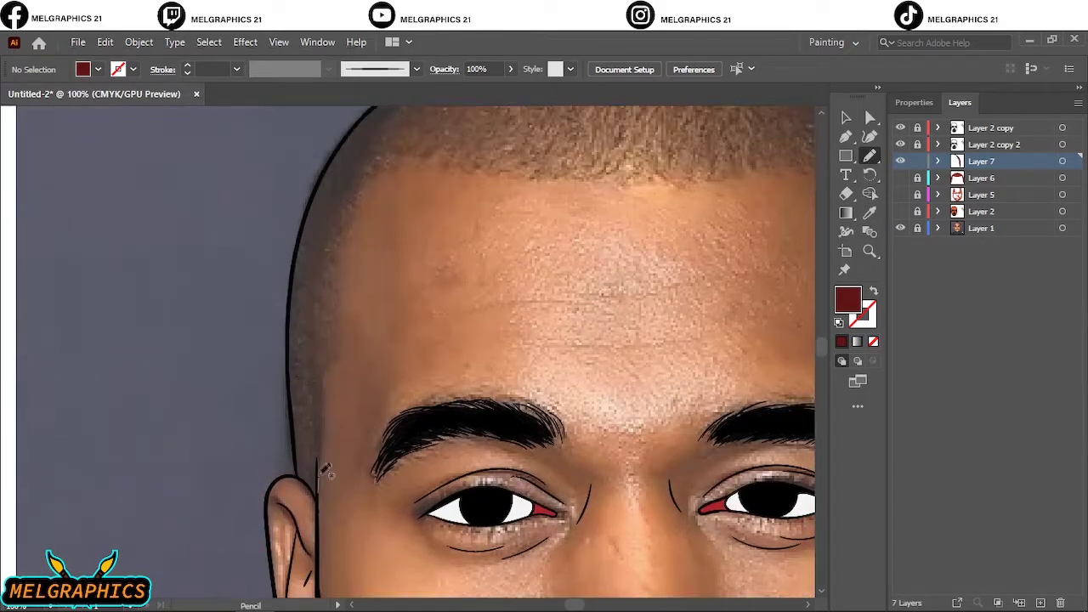
- Draw the dark red shadow up along the temple, then hide the photo again
{"action": "left_click_drag", "start_coordinate": [321, 505], "coordinate": [323, 508]}
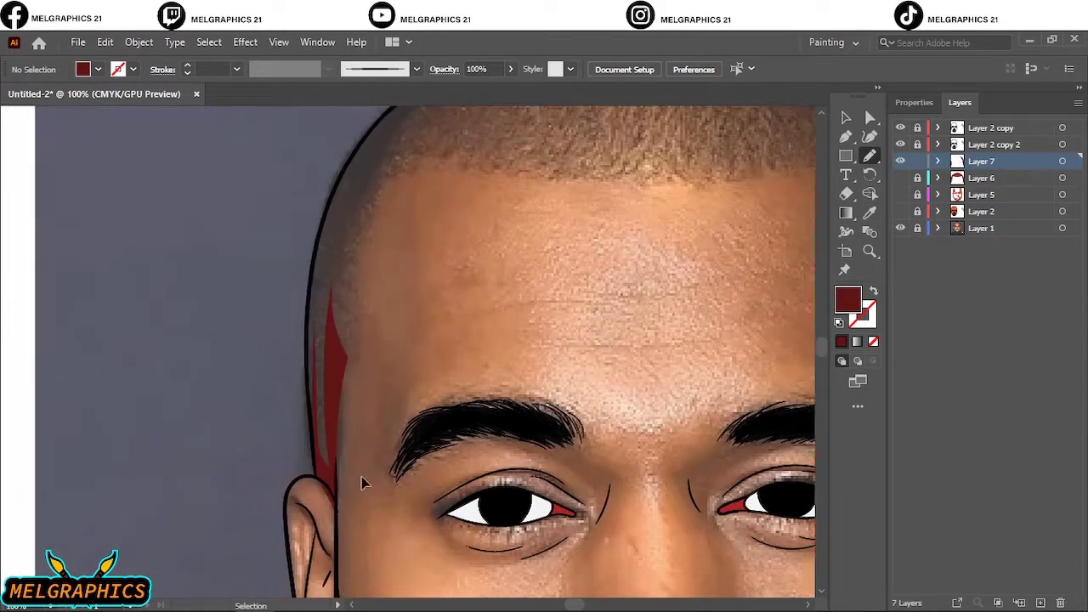
{"action": "scroll", "coordinate": [414, 522], "scroll_direction": "up", "scroll_amount": 3}
{"action": "left_click_drag", "start_coordinate": [431, 309], "coordinate": [515, 172]}
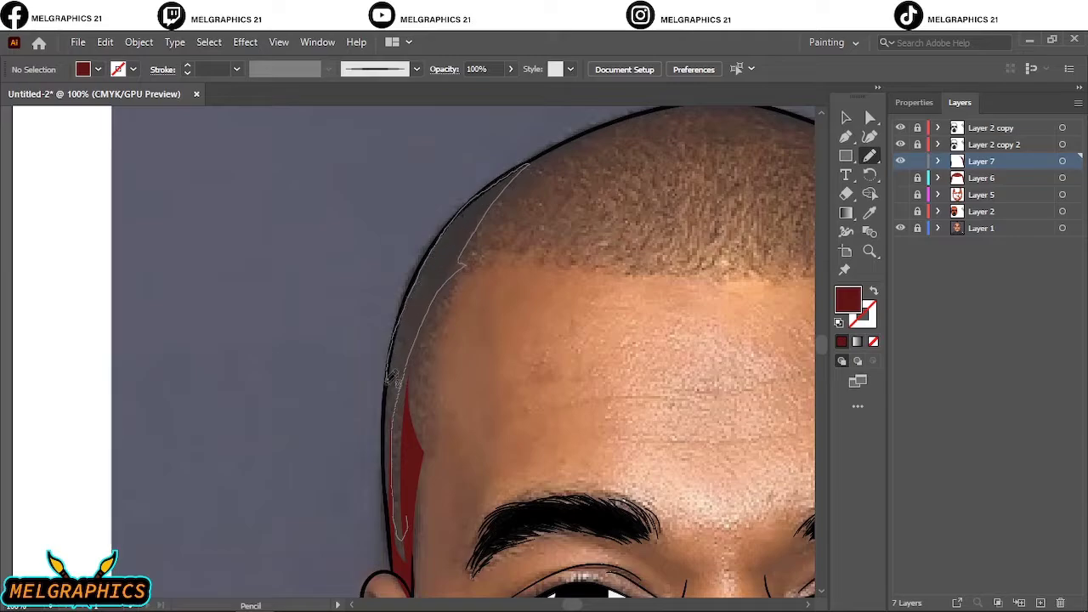
{"action": "left_click_drag", "start_coordinate": [417, 545], "coordinate": [407, 561]}
{"action": "key", "text": "ctrl+0"}
{"action": "left_click_drag", "start_coordinate": [901, 177], "coordinate": [900, 211]}
{"action": "left_click", "coordinate": [901, 228]}
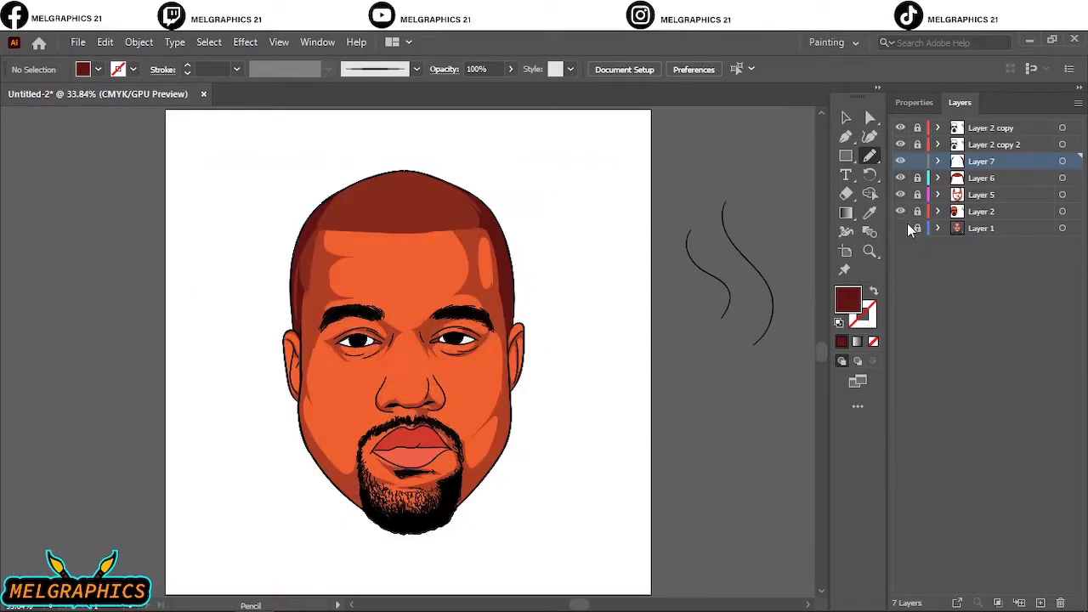
- Create a new shading layer and sample the face orange as the fill
{"action": "left_click", "coordinate": [1003, 211]}
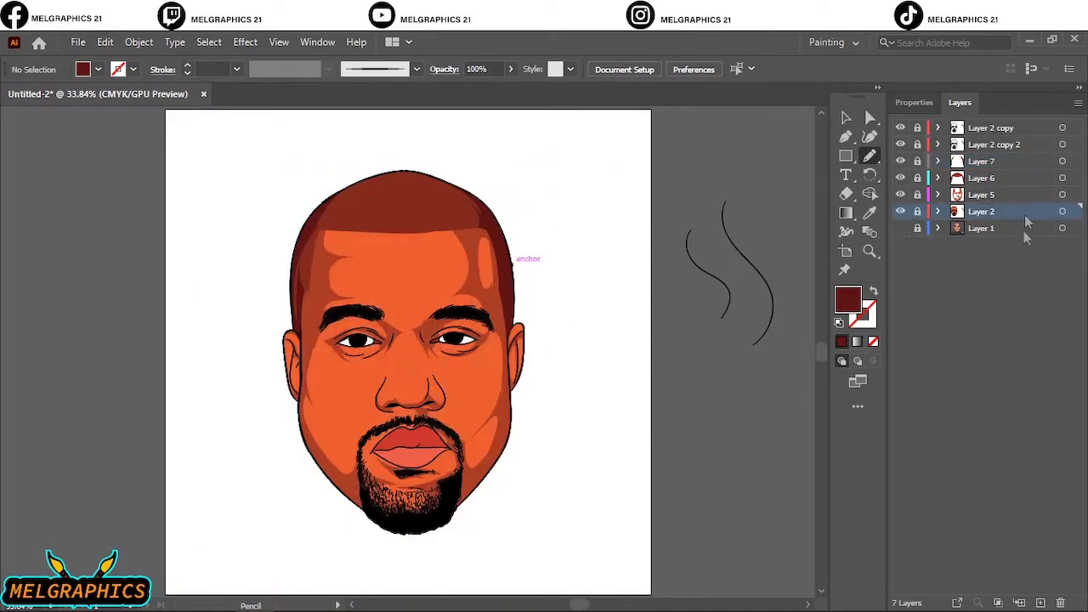
{"action": "key", "text": "ctrl+l"}
{"action": "left_click", "coordinate": [901, 228]}
{"action": "left_click", "coordinate": [901, 245]}
{"action": "scroll", "coordinate": [466, 478], "scroll_direction": "up", "scroll_amount": 2}
{"action": "scroll", "coordinate": [465, 478], "scroll_direction": "down", "scroll_amount": 2}
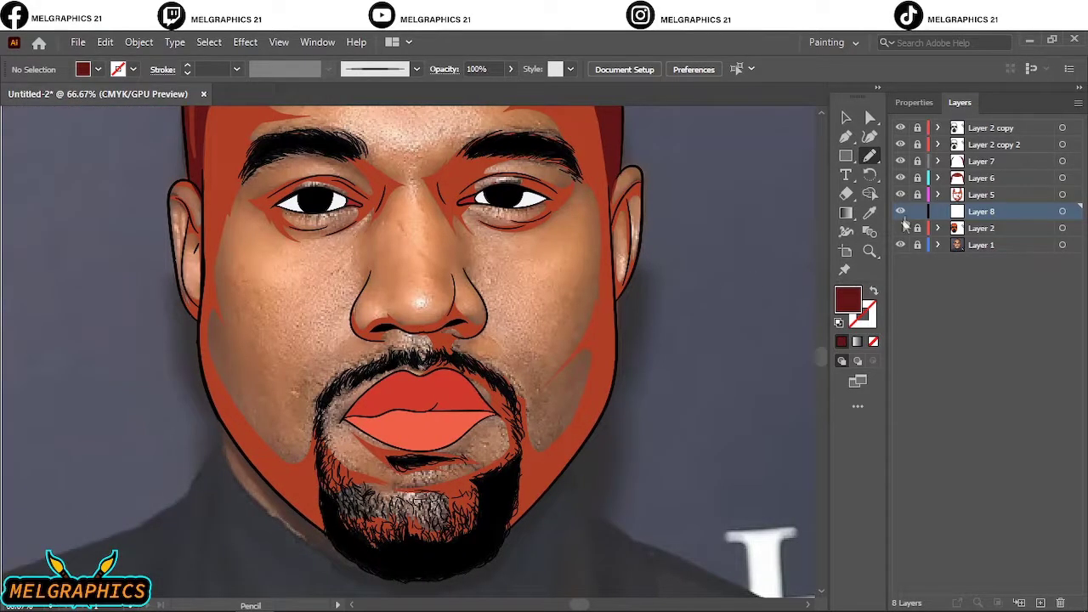
{"action": "left_click", "coordinate": [901, 228]}
{"action": "key", "text": "i"}
{"action": "left_click", "coordinate": [544, 281]}
{"action": "double_click", "coordinate": [847, 299]}
{"action": "left_click", "coordinate": [991, 226]}
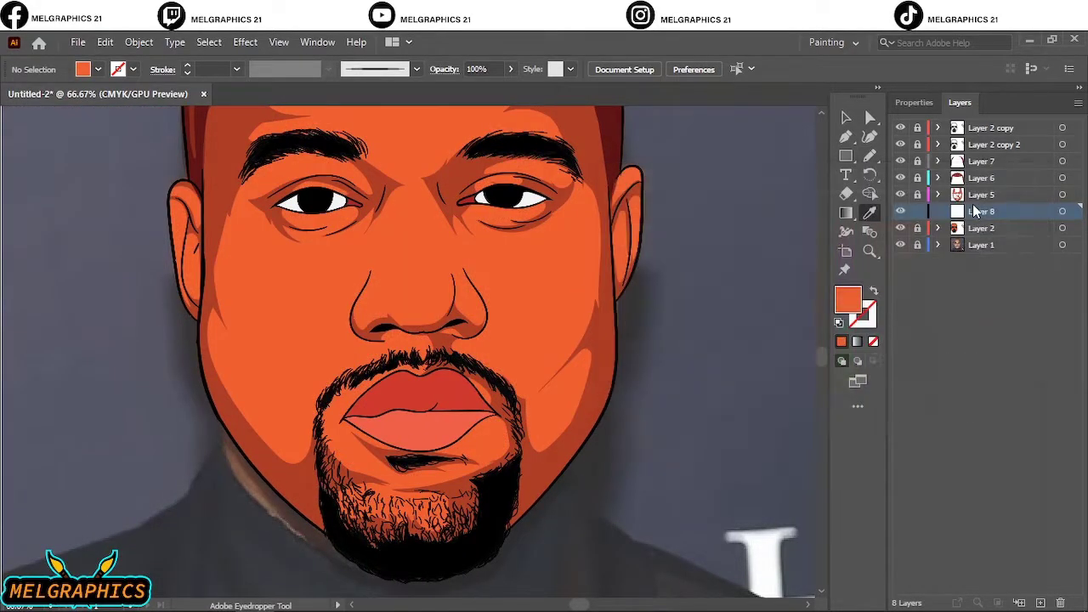
- Pencil orange shading over the left cheek, jaw and under the eye
{"action": "left_click", "coordinate": [901, 228]}
{"action": "key", "text": "n"}
{"action": "scroll", "coordinate": [581, 385], "scroll_direction": "up", "scroll_amount": 1}
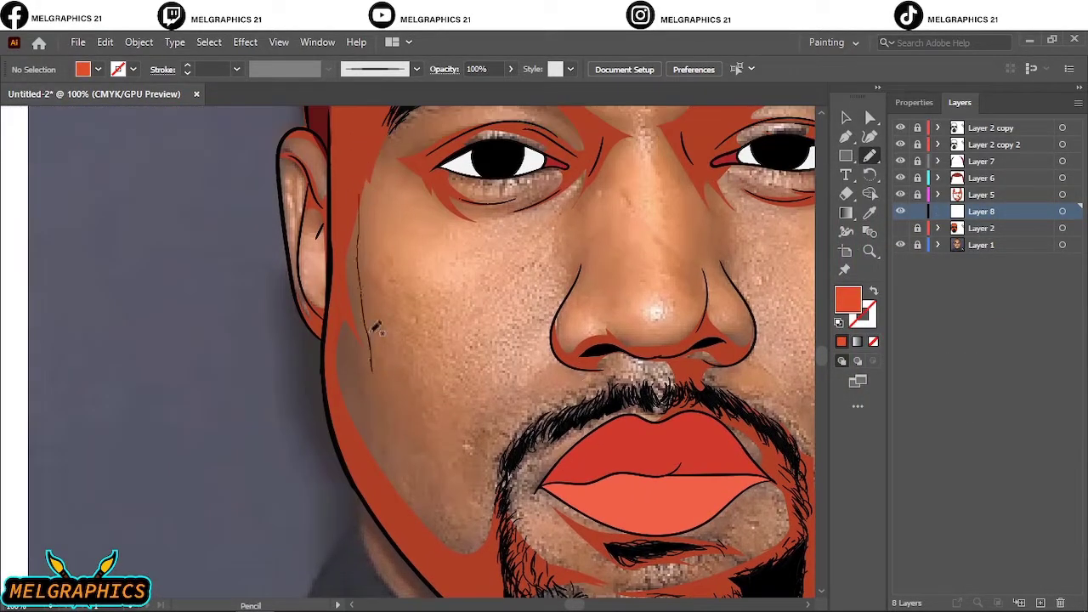
{"action": "left_click_drag", "start_coordinate": [375, 328], "coordinate": [368, 183]}
{"action": "left_click_drag", "start_coordinate": [349, 285], "coordinate": [364, 214]}
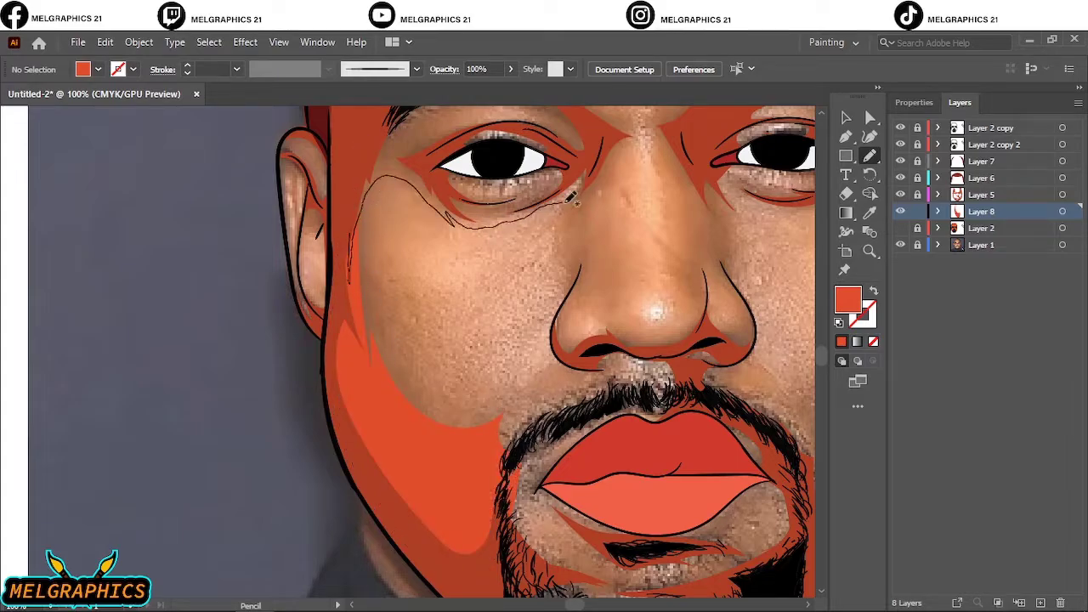
{"action": "left_click_drag", "start_coordinate": [557, 170], "coordinate": [367, 180]}
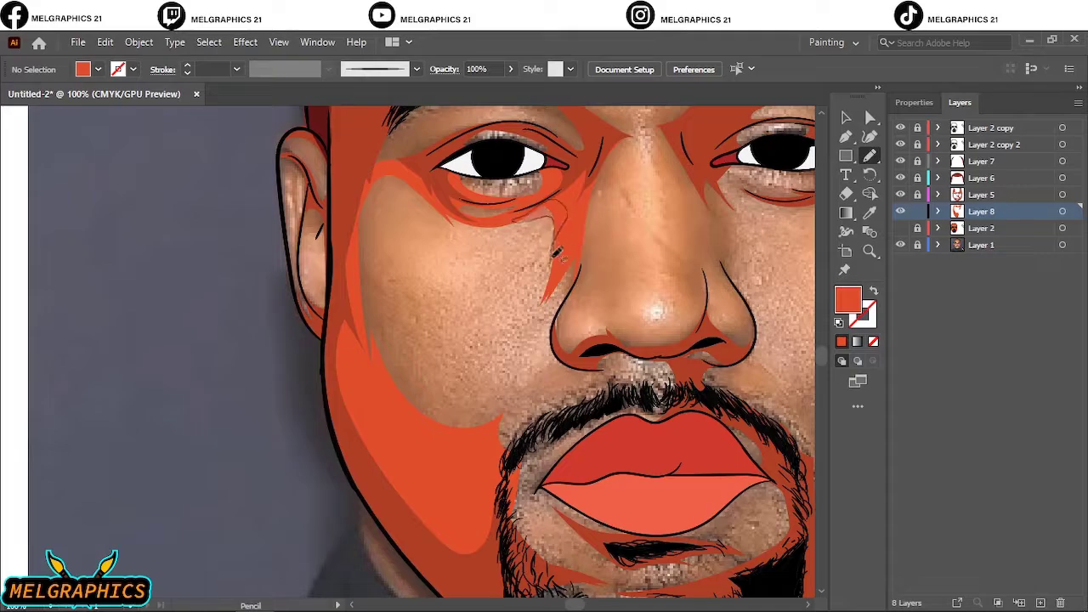
{"action": "scroll", "coordinate": [596, 374], "scroll_direction": "up", "scroll_amount": 1}
{"action": "scroll", "coordinate": [595, 374], "scroll_direction": "up", "scroll_amount": 1}
- Shade around the nose, mouth, below the lower lip, nostril and right cheek
{"action": "mouse_move", "coordinate": [552, 323]}
{"action": "left_mouse_down"}
{"action": "mouse_move", "coordinate": [510, 228]}
{"action": "mouse_move", "coordinate": [697, 459]}
{"action": "mouse_move", "coordinate": [509, 234]}
{"action": "left_mouse_up"}
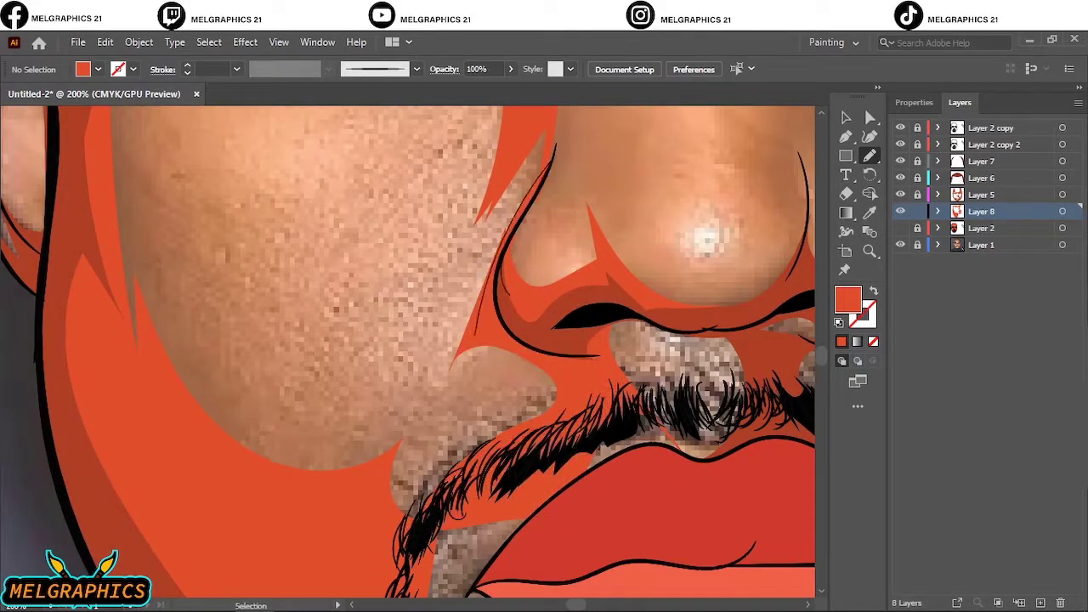
{"action": "scroll", "coordinate": [400, 450], "scroll_direction": "down", "scroll_amount": 2}
{"action": "left_click_drag", "start_coordinate": [361, 334], "coordinate": [357, 339]}
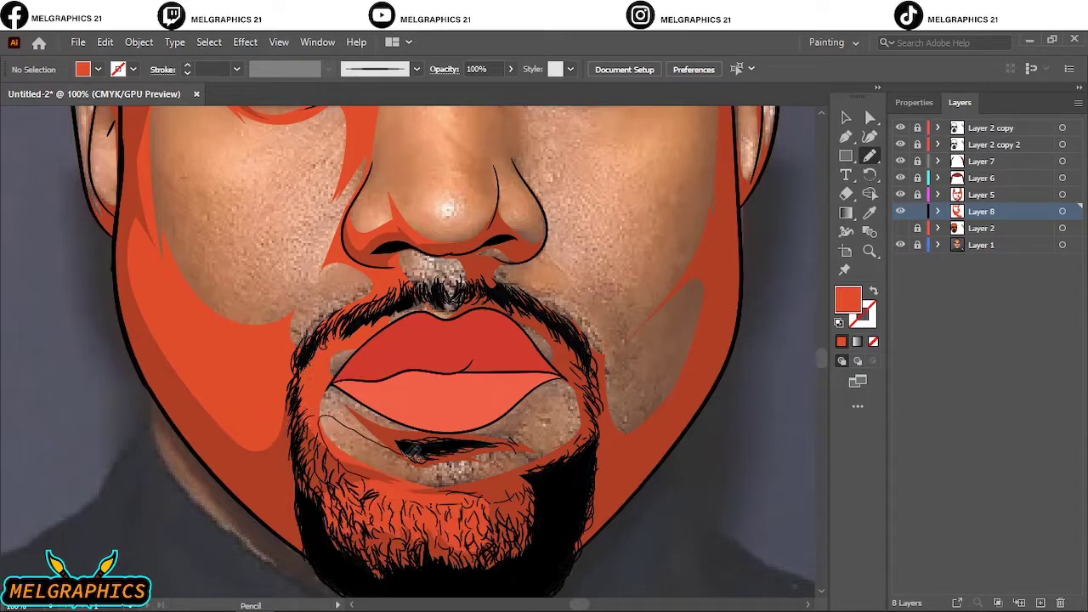
{"action": "left_click_drag", "start_coordinate": [594, 443], "coordinate": [506, 438]}
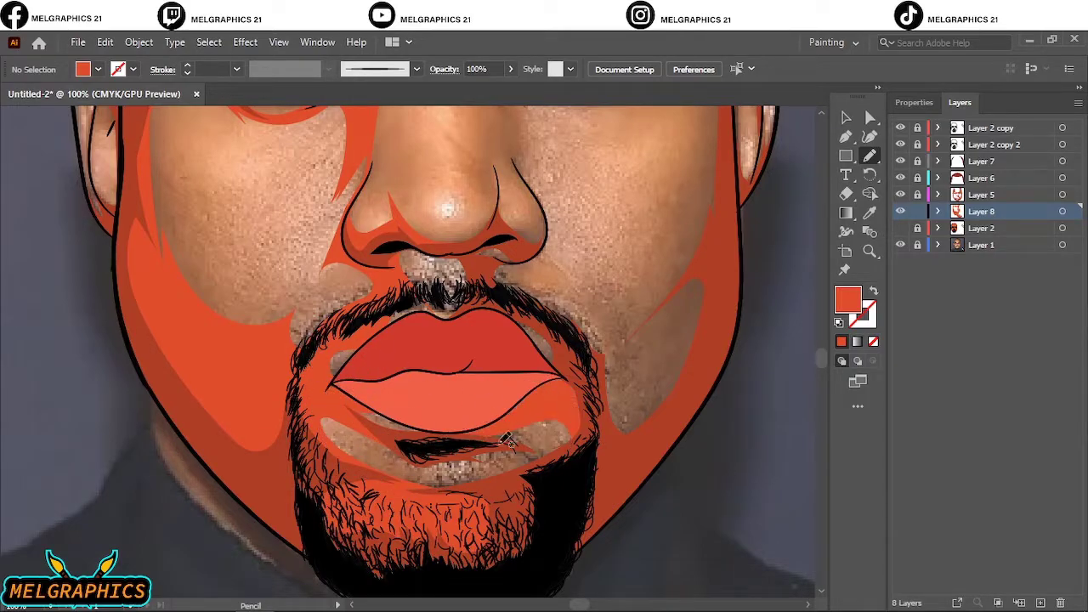
{"action": "scroll", "coordinate": [509, 457], "scroll_direction": "up", "scroll_amount": 3}
{"action": "scroll", "coordinate": [723, 361], "scroll_direction": "right", "scroll_amount": 2}
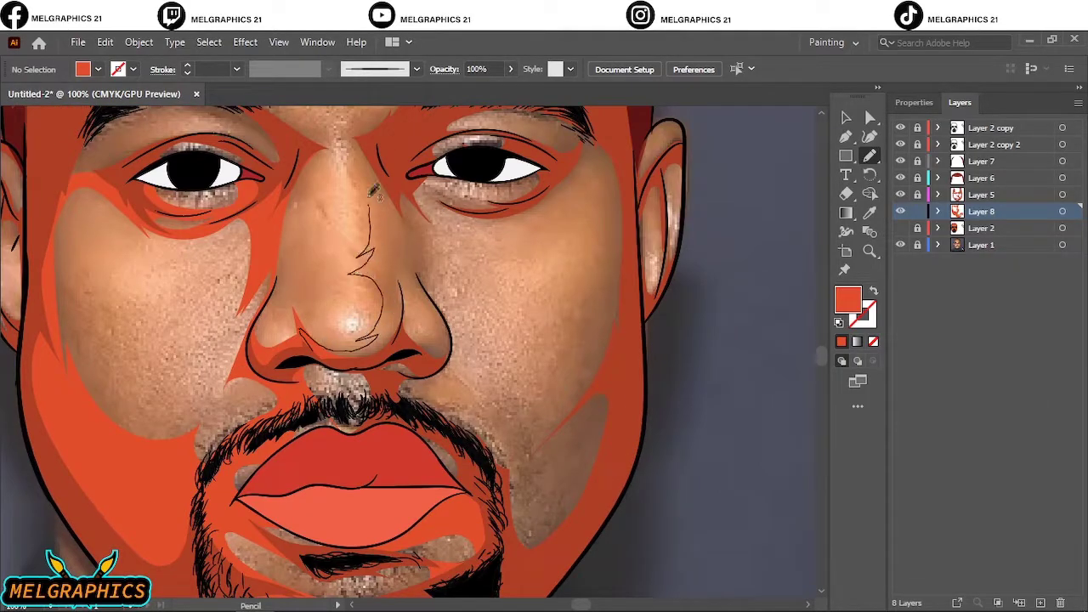
{"action": "left_click_drag", "start_coordinate": [371, 196], "coordinate": [372, 197]}
{"action": "left_click_drag", "start_coordinate": [387, 345], "coordinate": [389, 343]}
{"action": "left_click_drag", "start_coordinate": [489, 397], "coordinate": [496, 468]}
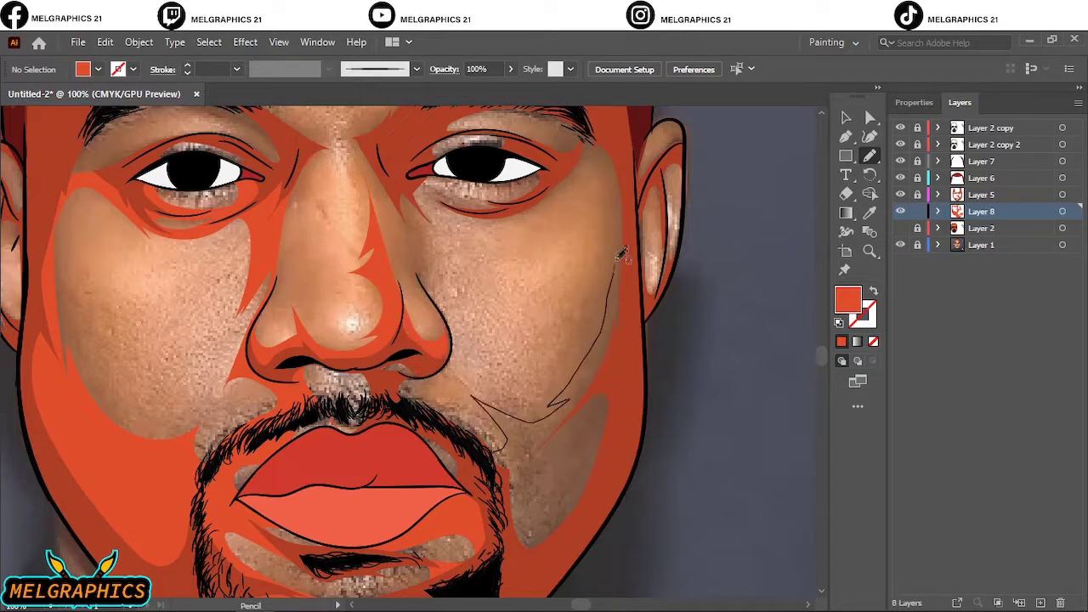
- Check the shading without the photo, then shade under the right eye and upper eyelid
{"action": "key", "text": "ctrl+0"}
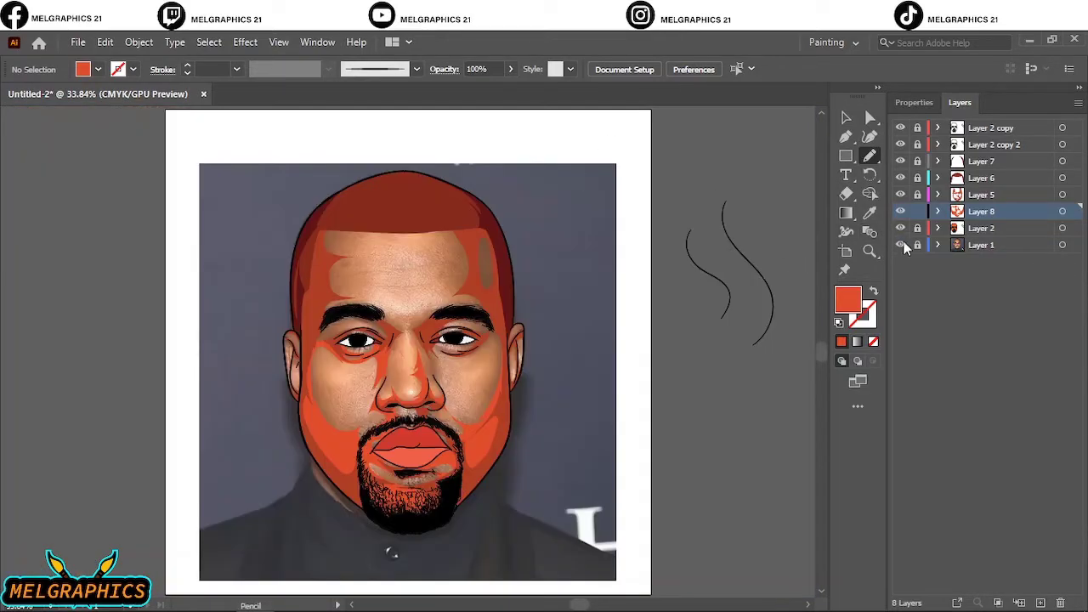
{"action": "left_click", "coordinate": [900, 245]}
{"action": "left_click", "coordinate": [900, 245]}
{"action": "left_click", "coordinate": [900, 228]}
{"action": "scroll", "coordinate": [228, 229], "scroll_direction": "up", "scroll_amount": 4, "text": "alt"}
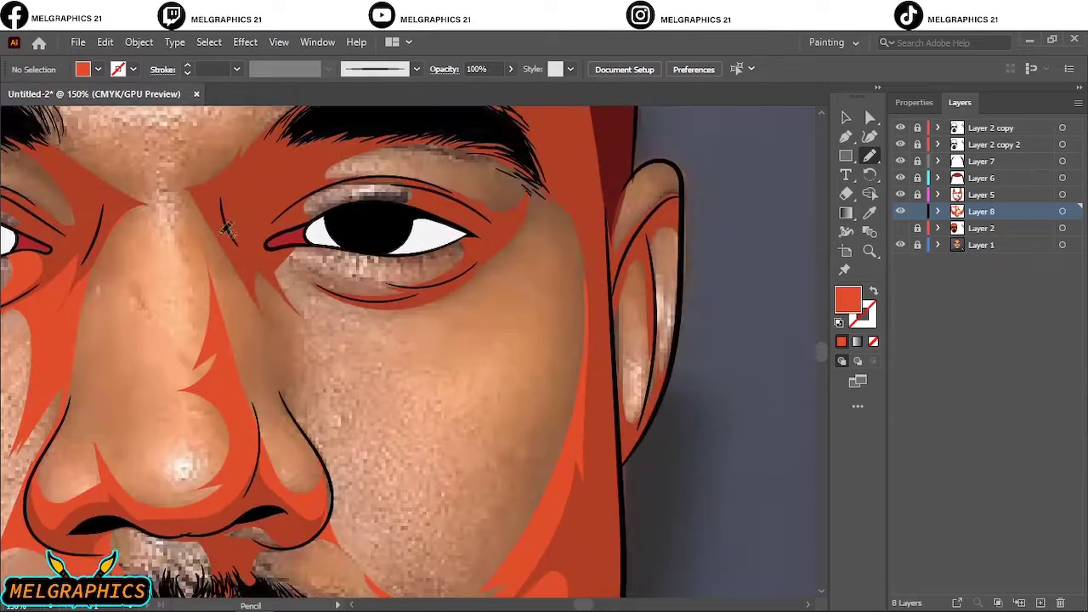
{"action": "left_click_drag", "start_coordinate": [276, 374], "coordinate": [265, 189]}
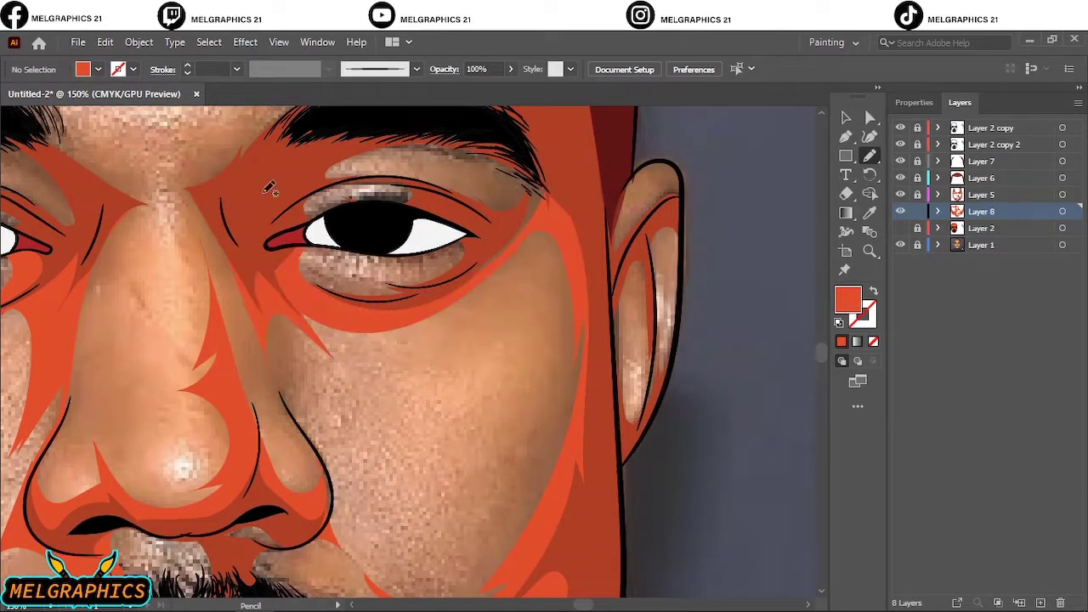
{"action": "mouse_move", "coordinate": [410, 236]}
{"action": "left_mouse_down"}
{"action": "mouse_move", "coordinate": [357, 280]}
{"action": "mouse_move", "coordinate": [410, 238]}
{"action": "left_mouse_up"}
{"action": "left_click_drag", "start_coordinate": [476, 255], "coordinate": [374, 187]}
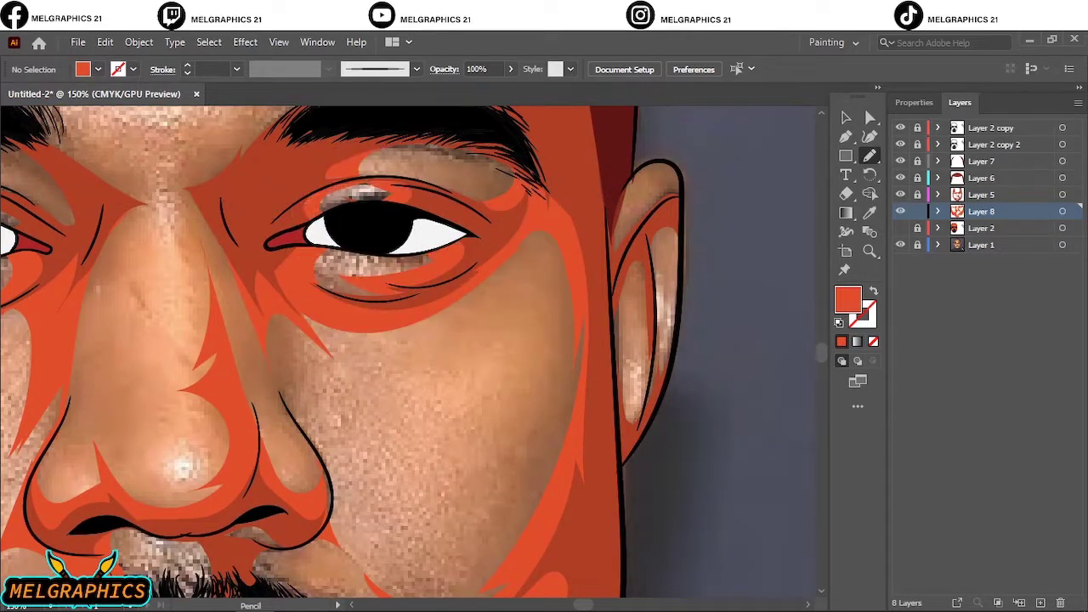
- Add wavy orange shading across the forehead, then hide the photo and select the shading layer
{"action": "key", "text": "ctrl+minus"}
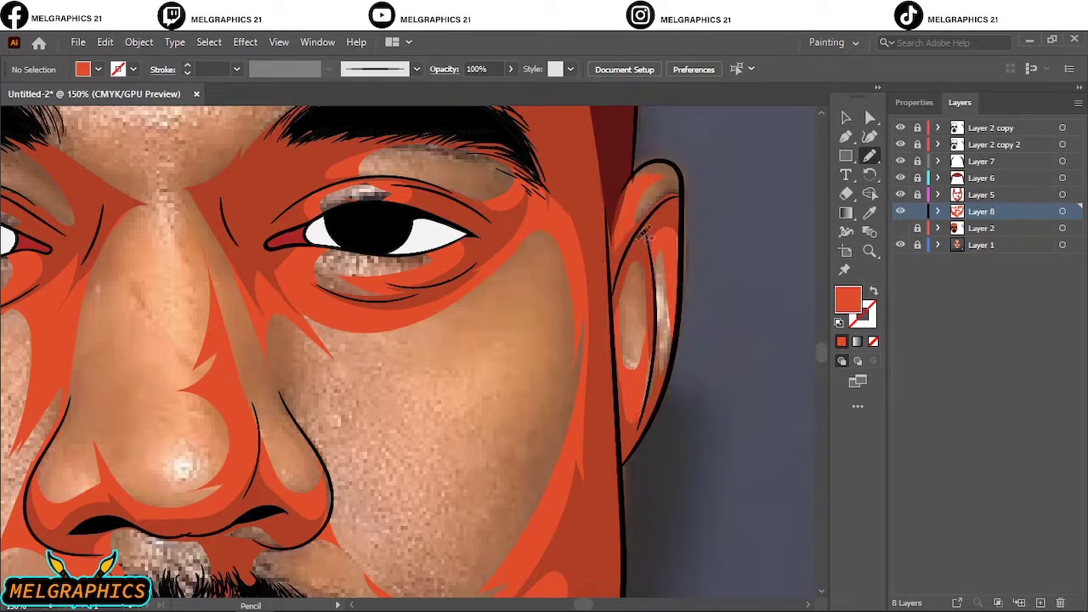
{"action": "scroll", "coordinate": [530, 208], "scroll_direction": "up", "scroll_amount": 5}
{"action": "left_click_drag", "start_coordinate": [537, 140], "coordinate": [629, 255]}
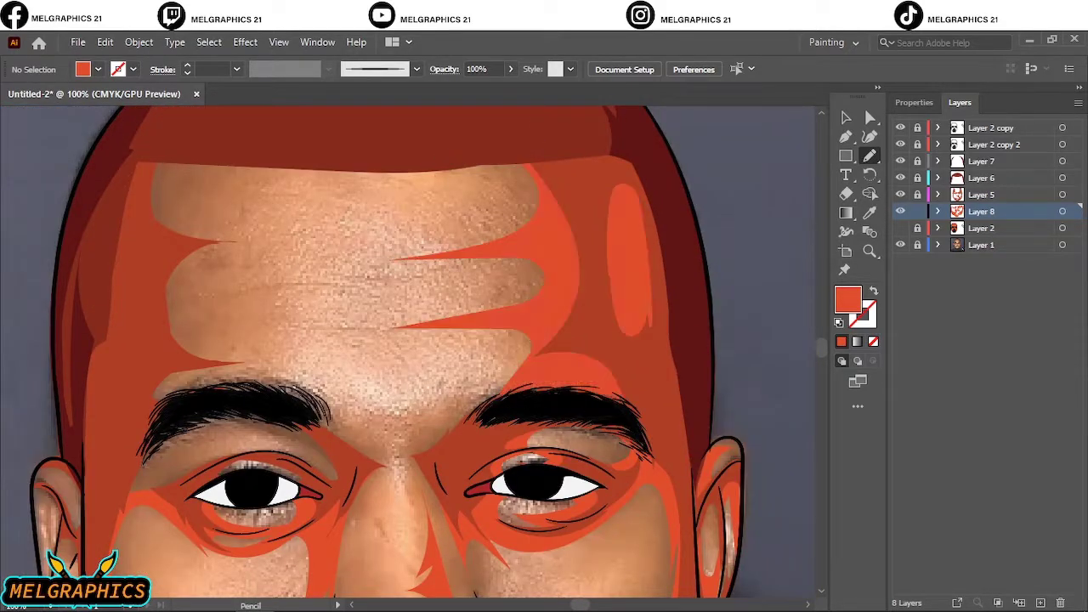
{"action": "scroll", "coordinate": [350, 463], "scroll_direction": "left", "scroll_amount": 3}
{"action": "mouse_move", "coordinate": [365, 410]}
{"action": "left_mouse_down"}
{"action": "mouse_move", "coordinate": [340, 327]}
{"action": "mouse_move", "coordinate": [335, 164]}
{"action": "mouse_move", "coordinate": [397, 403]}
{"action": "left_mouse_up"}
{"action": "left_click_drag", "start_coordinate": [482, 186], "coordinate": [505, 163]}
{"action": "key", "text": "ctrl+0"}
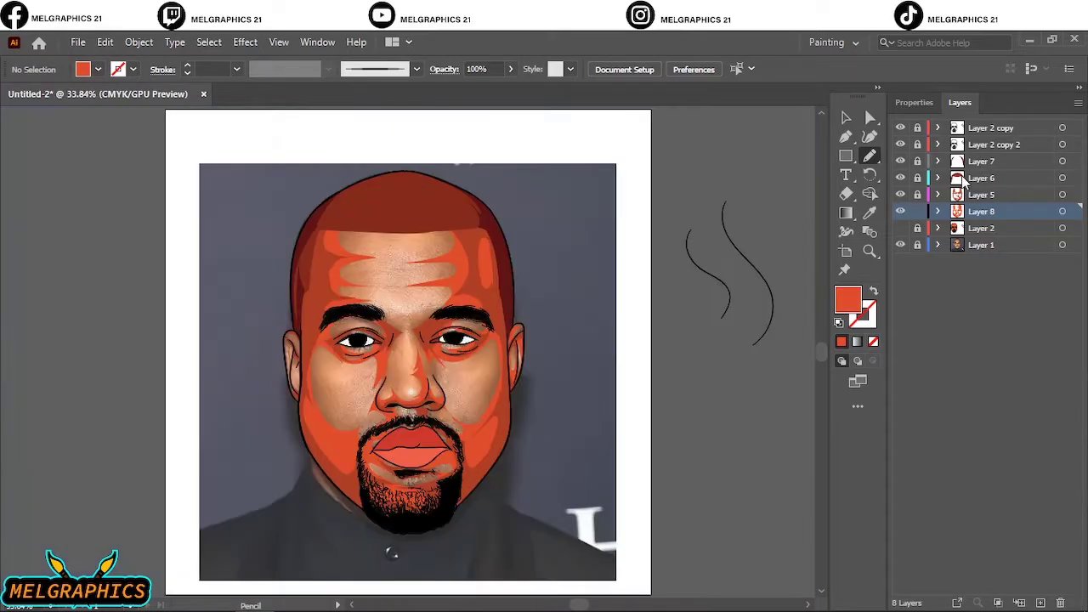
{"action": "left_click", "coordinate": [901, 245]}
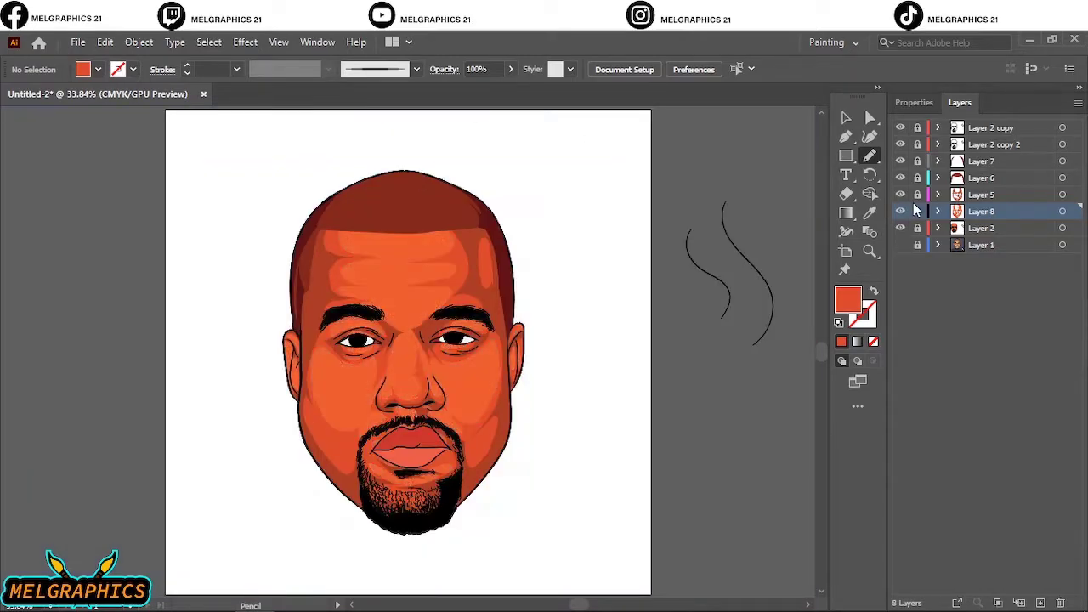
{"action": "left_click", "coordinate": [1063, 211]}
{"action": "key", "text": "ctrl+1"}
- Retint the Layer 8 shading with Adjust Colors, lowering magenta and yellow
{"action": "key", "text": "i"}
{"action": "key", "text": "v"}
{"action": "key", "text": "ctrl+minus"}
{"action": "key", "text": "ctrl+minus"}
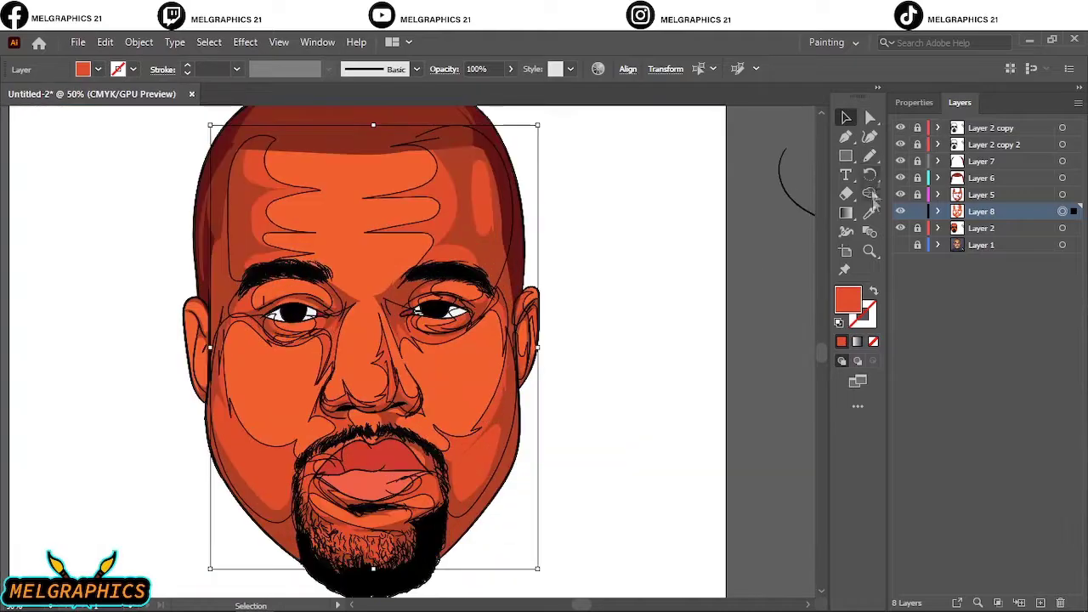
{"action": "left_click", "coordinate": [104, 41]}
{"action": "left_click", "coordinate": [558, 360]}
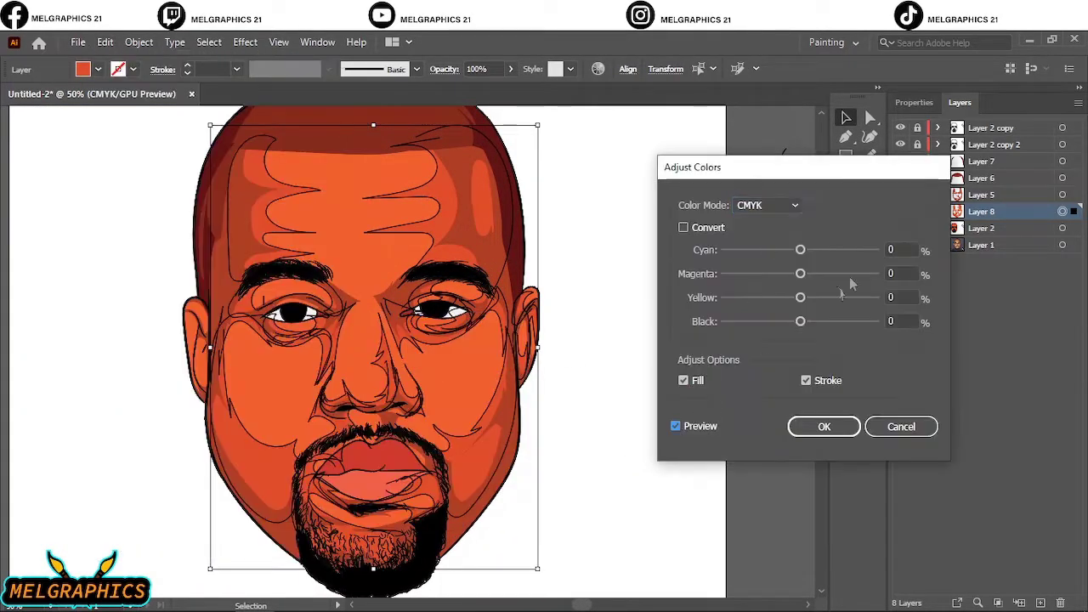
{"action": "mouse_move", "coordinate": [800, 274]}
{"action": "left_mouse_down"}
{"action": "mouse_move", "coordinate": [797, 299]}
{"action": "mouse_move", "coordinate": [816, 311]}
{"action": "left_mouse_up"}
{"action": "left_click", "coordinate": [803, 250]}
{"action": "left_click", "coordinate": [824, 426]}
- Add Layer 9 and sample a new orange as the fill colour
{"action": "left_click", "coordinate": [692, 287]}
{"action": "key", "text": "ctrl+0"}
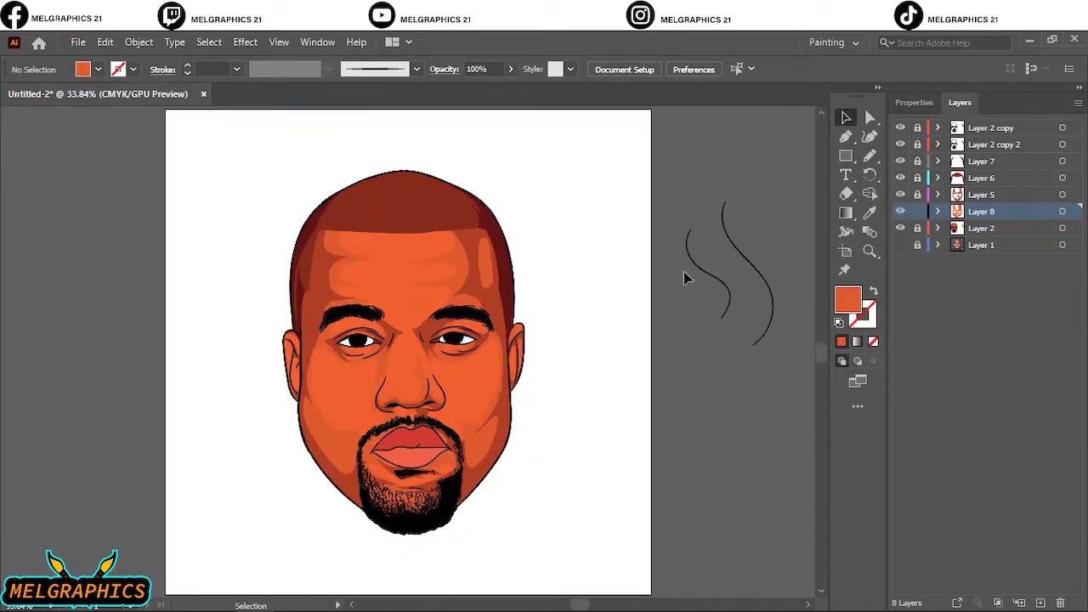
{"action": "key", "text": "ctrl+l"}
{"action": "key", "text": "i"}
{"action": "double_click", "coordinate": [848, 298]}
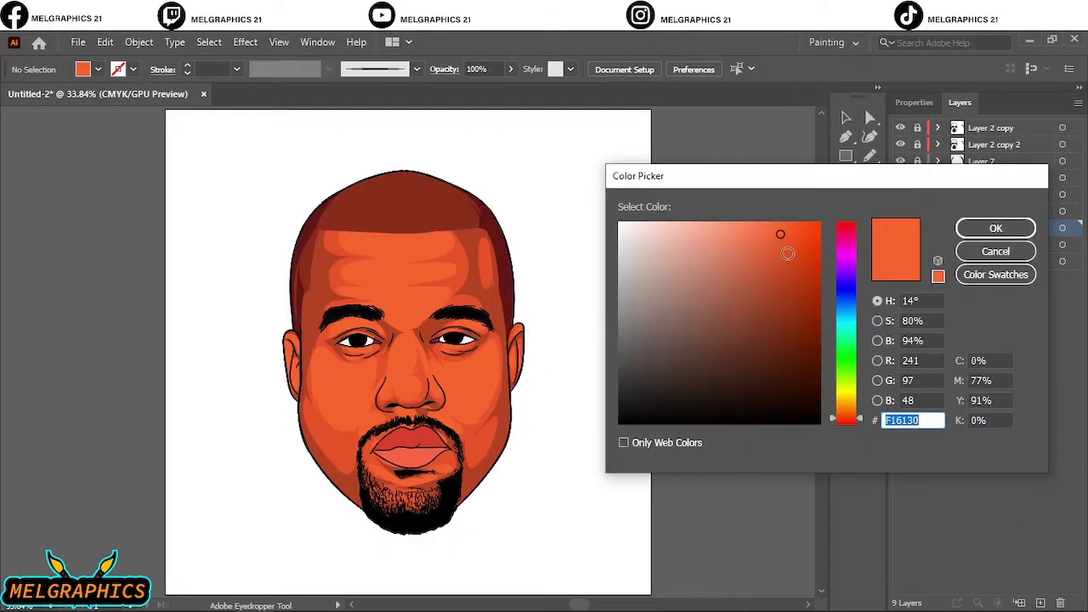
{"action": "left_click", "coordinate": [996, 226]}
- Shade the left cheek in orange and extend the shading beside and around the nose
{"action": "key", "text": "n"}
{"action": "left_click", "coordinate": [900, 244]}
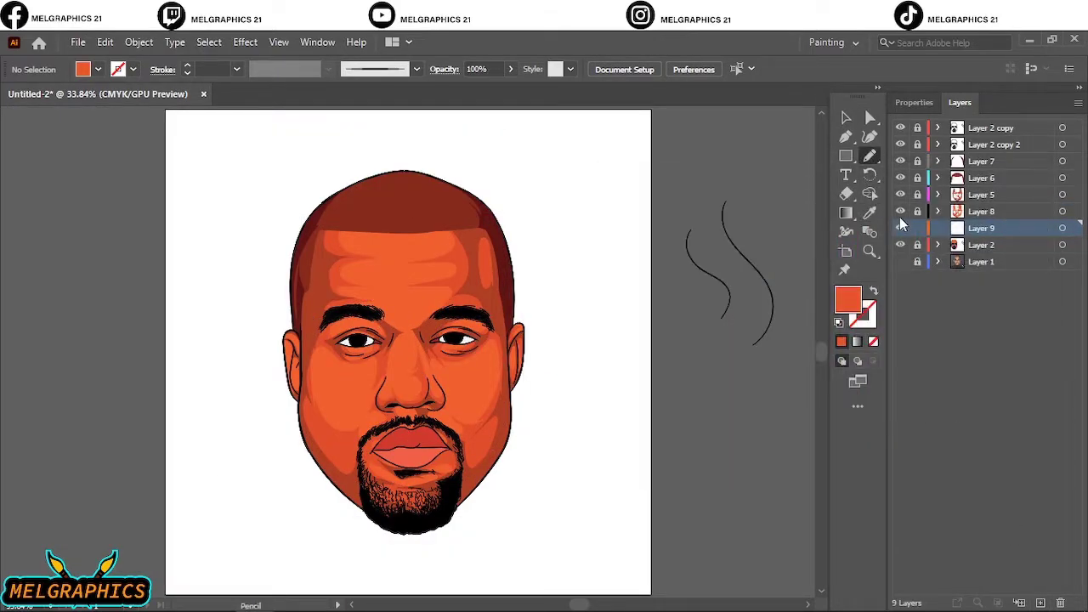
{"action": "scroll", "coordinate": [374, 425], "scroll_direction": "up", "scroll_amount": 3}
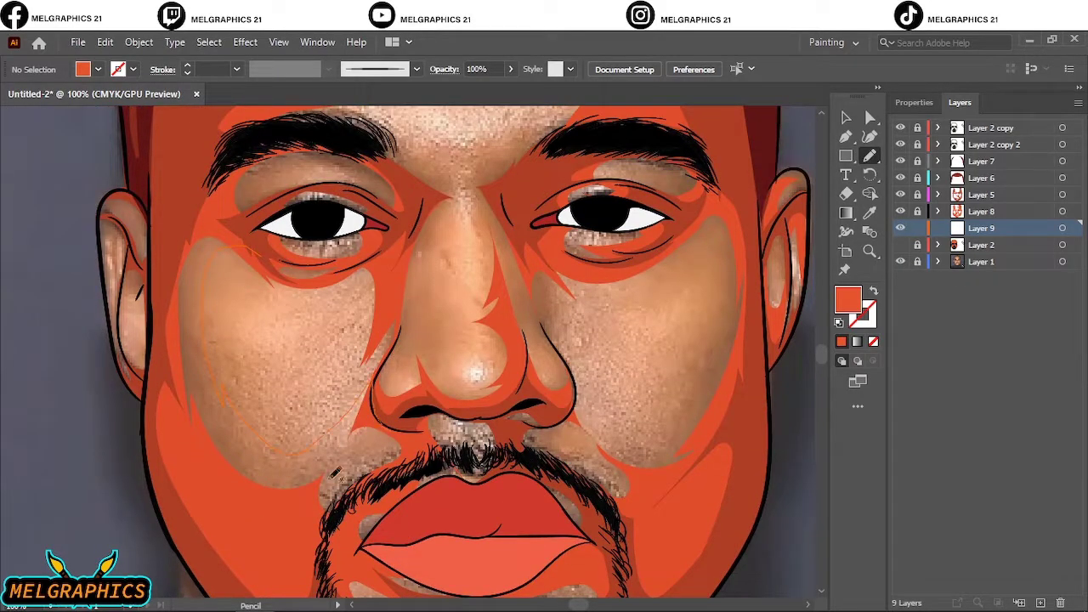
{"action": "left_click_drag", "start_coordinate": [333, 476], "coordinate": [342, 271]}
{"action": "left_click_drag", "start_coordinate": [409, 253], "coordinate": [398, 355]}
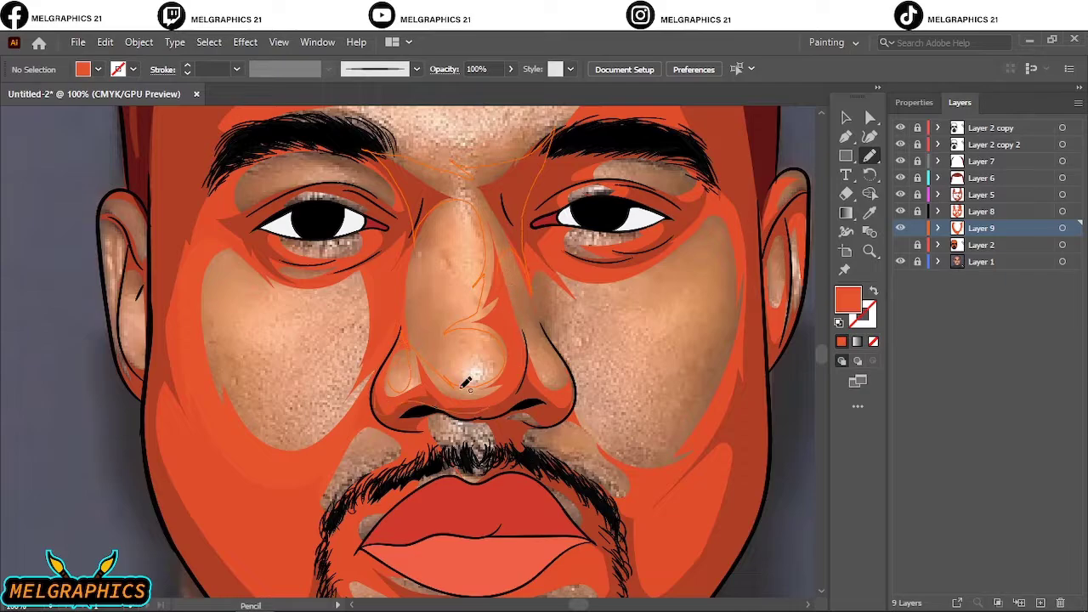
{"action": "left_click_drag", "start_coordinate": [466, 384], "coordinate": [420, 341]}
{"action": "scroll", "coordinate": [482, 393], "scroll_direction": "up", "scroll_amount": 2, "text": "alt"}
{"action": "scroll", "coordinate": [383, 378], "scroll_direction": "up", "scroll_amount": 3}
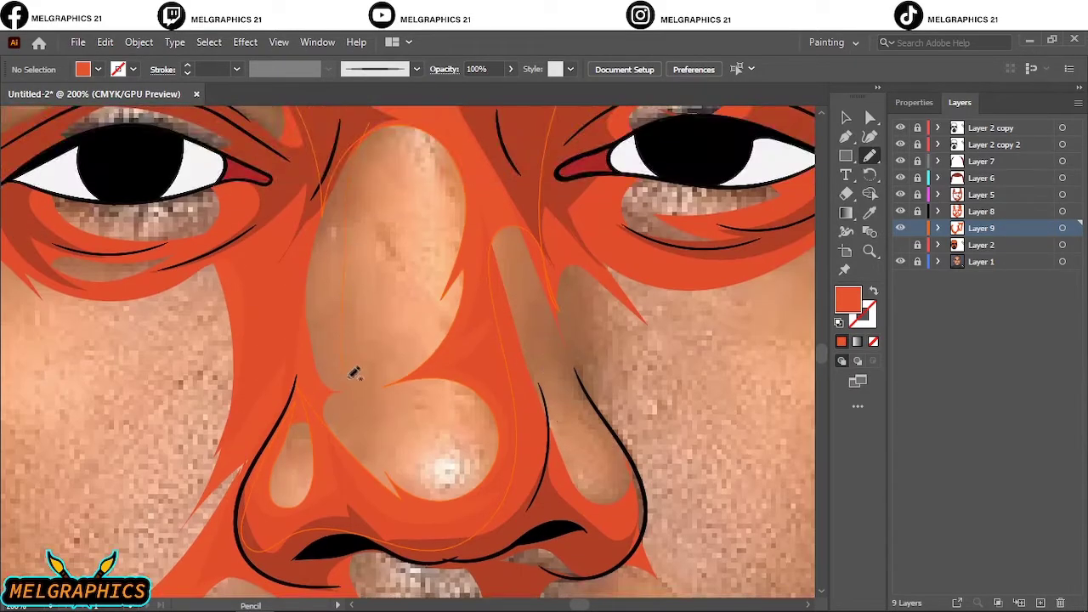
{"action": "key", "text": "ctrl+0"}
- Hide the Layer 2 artwork, show the photo, and redraw an orange cheek shading shape
{"action": "left_click", "coordinate": [900, 261]}
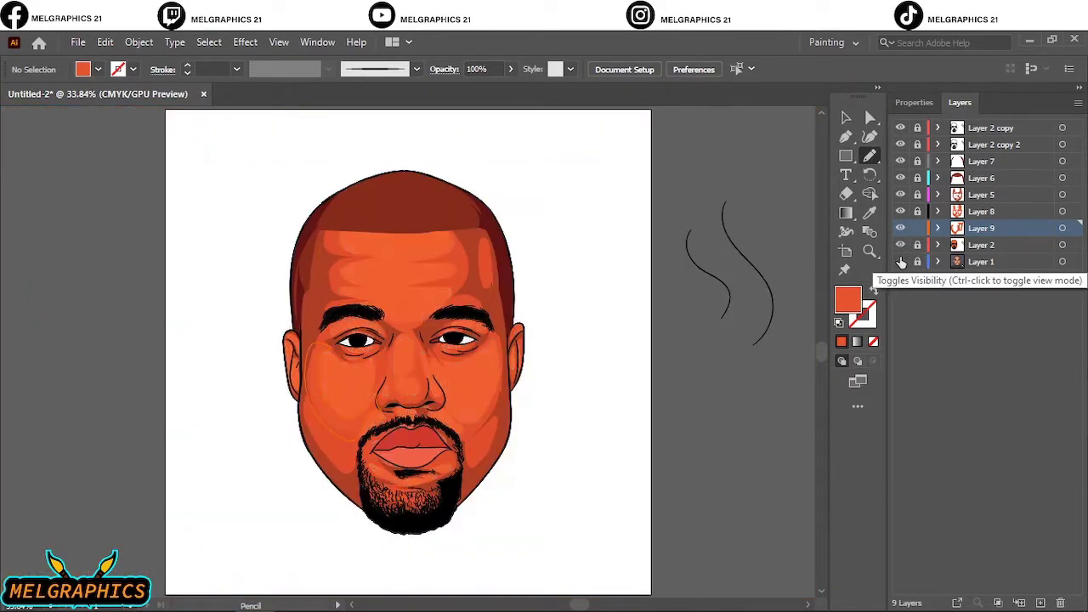
{"action": "key", "text": "v"}
{"action": "left_click", "coordinate": [901, 244]}
{"action": "left_click", "coordinate": [901, 261]}
{"action": "scroll", "coordinate": [477, 387], "scroll_direction": "up", "scroll_amount": 4, "text": "alt"}
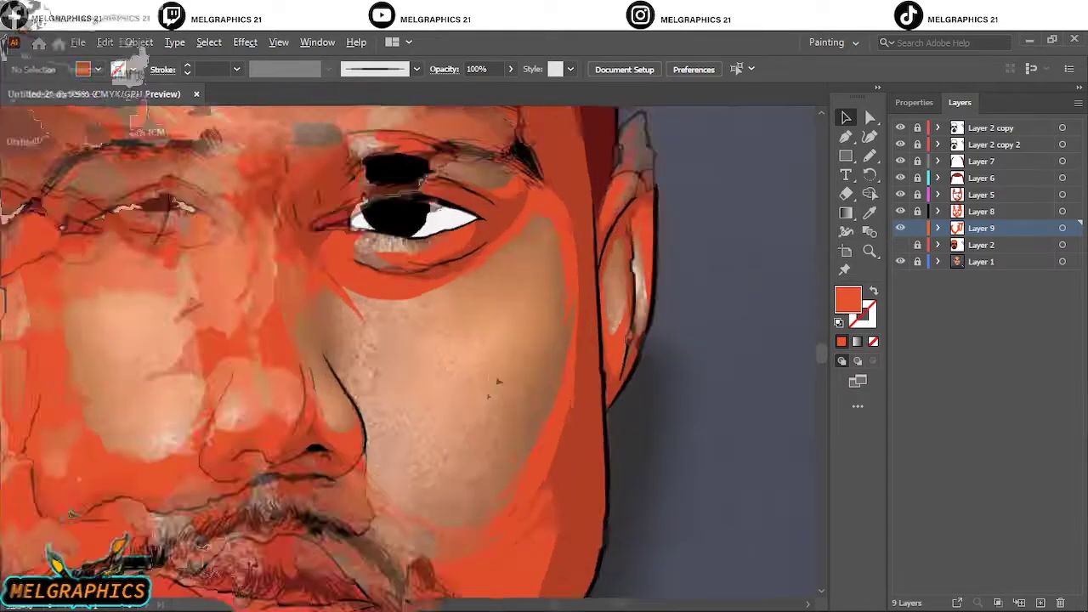
{"action": "key", "text": "n"}
{"action": "left_click_drag", "start_coordinate": [296, 486], "coordinate": [281, 323]}
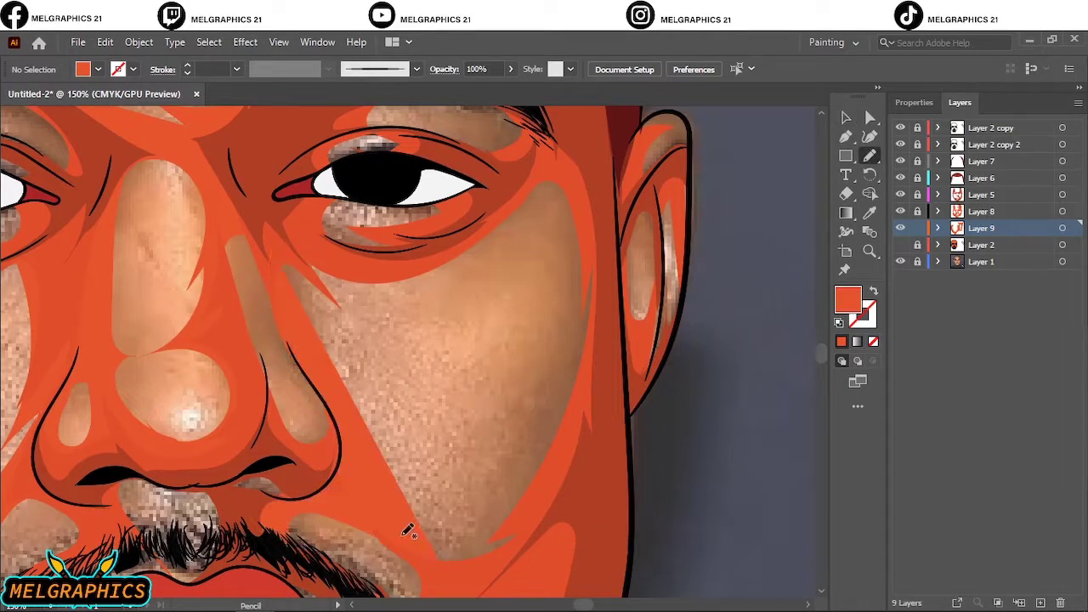
{"action": "key", "text": "ctrl+z"}
{"action": "left_click_drag", "start_coordinate": [525, 571], "coordinate": [508, 223]}
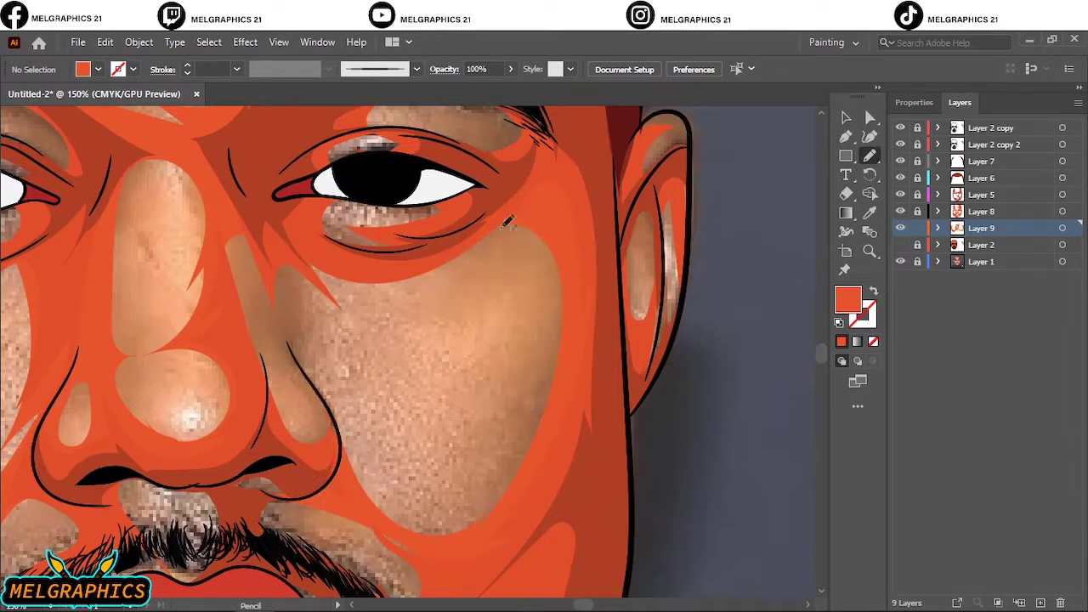
{"action": "scroll", "coordinate": [493, 247], "scroll_direction": "down", "scroll_amount": 5}
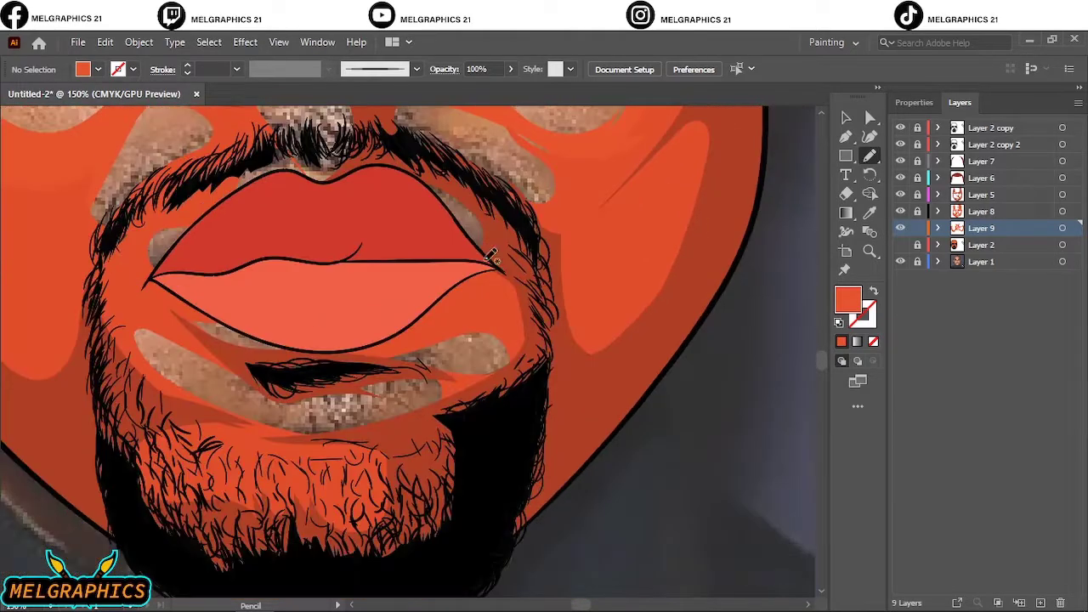
{"action": "scroll", "coordinate": [245, 293], "scroll_direction": "up", "scroll_amount": 3}
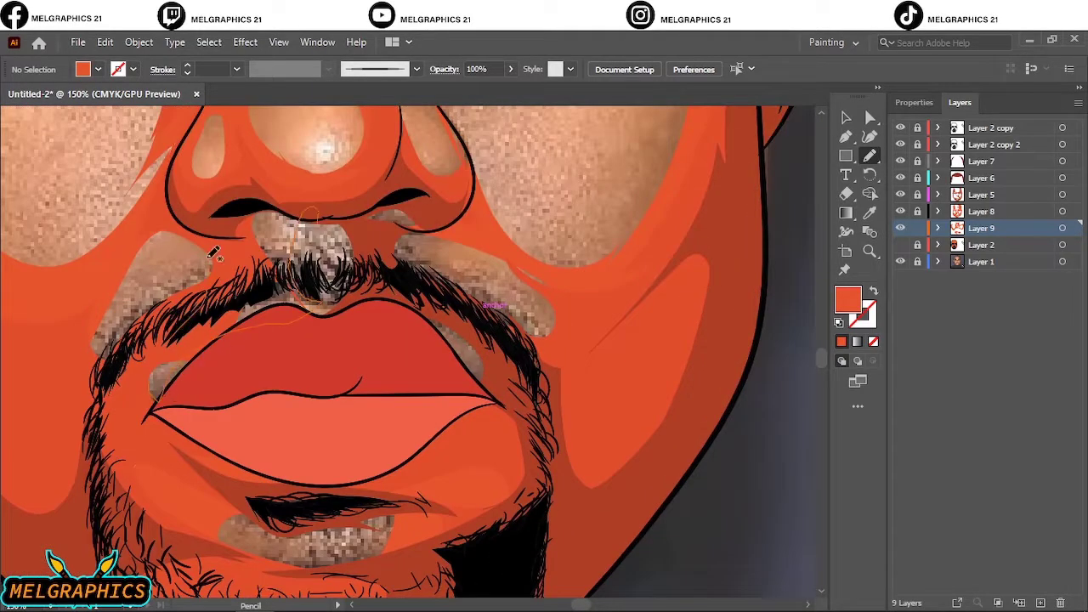
- Cover the grey patch above the moustache and the forehead wrinkle areas in orange
{"action": "left_click_drag", "start_coordinate": [212, 253], "coordinate": [302, 216]}
{"action": "left_click_drag", "start_coordinate": [507, 311], "coordinate": [505, 307]}
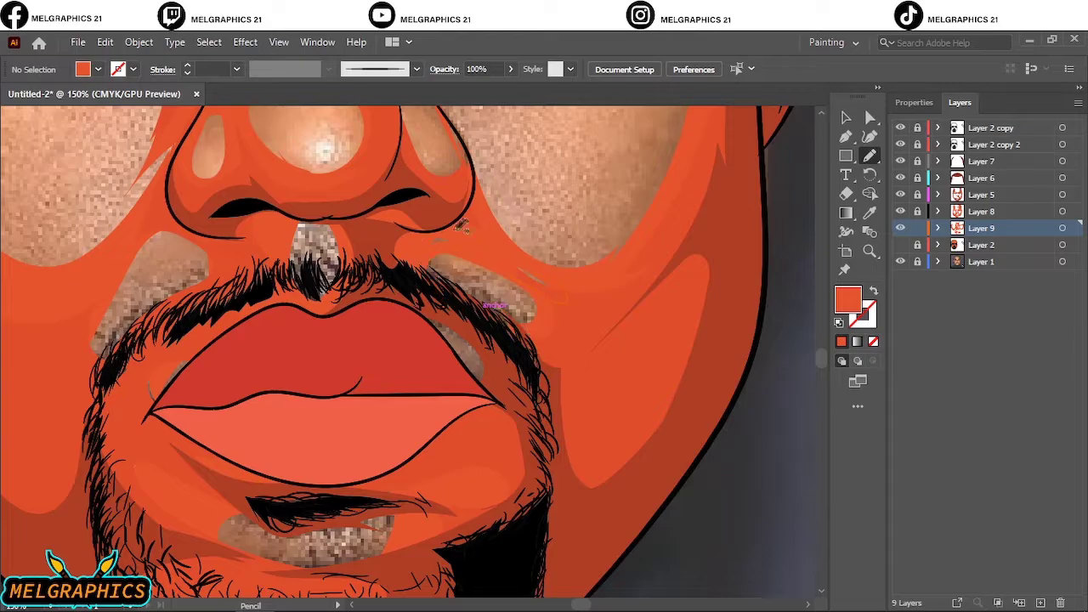
{"action": "scroll", "coordinate": [428, 467], "scroll_direction": "up", "scroll_amount": 7}
{"action": "scroll", "coordinate": [428, 468], "scroll_direction": "up", "scroll_amount": 1}
{"action": "left_click_drag", "start_coordinate": [465, 507], "coordinate": [434, 417]}
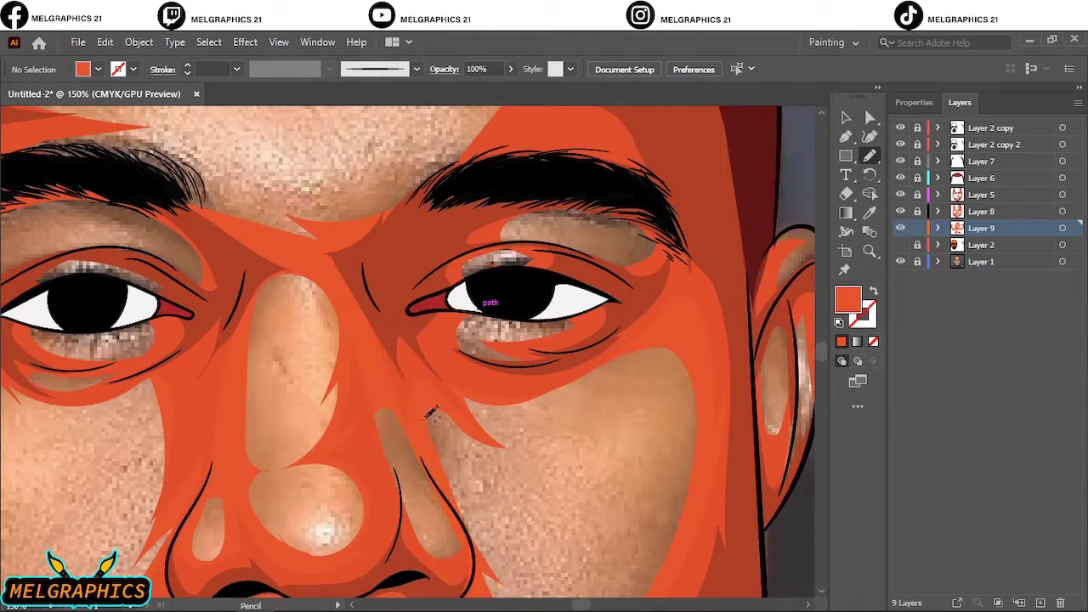
{"action": "scroll", "coordinate": [437, 422], "scroll_direction": "up", "scroll_amount": 8}
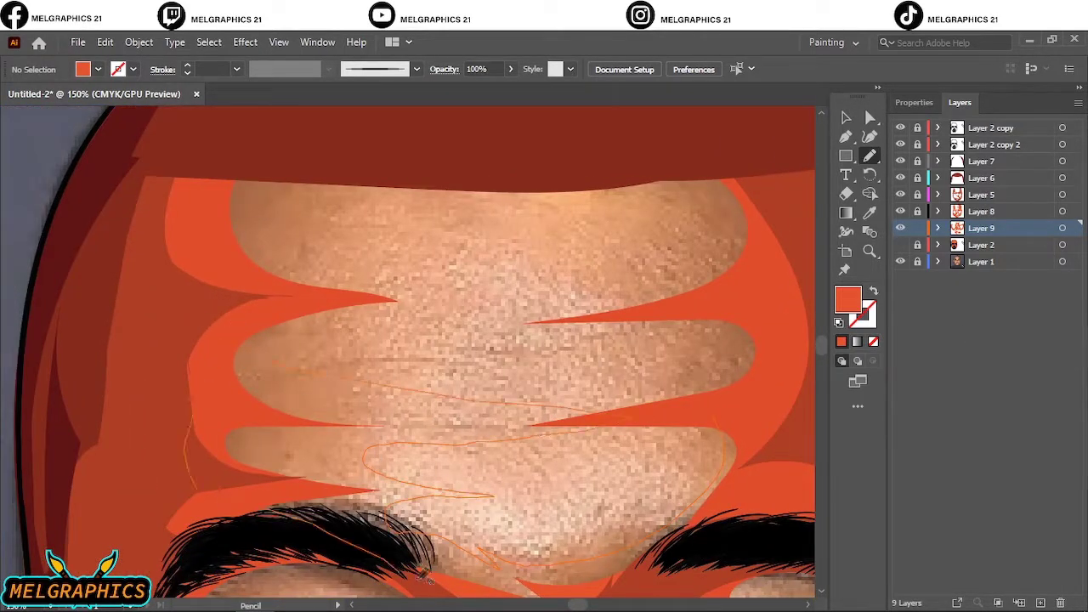
{"action": "left_click_drag", "start_coordinate": [456, 537], "coordinate": [722, 438]}
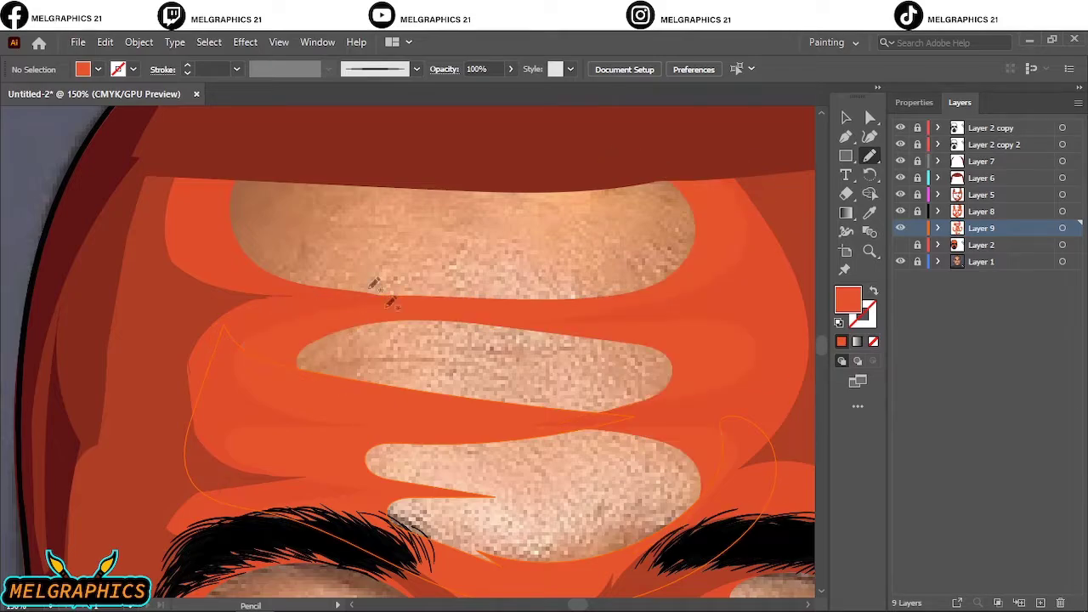
{"action": "left_click_drag", "start_coordinate": [376, 291], "coordinate": [375, 194]}
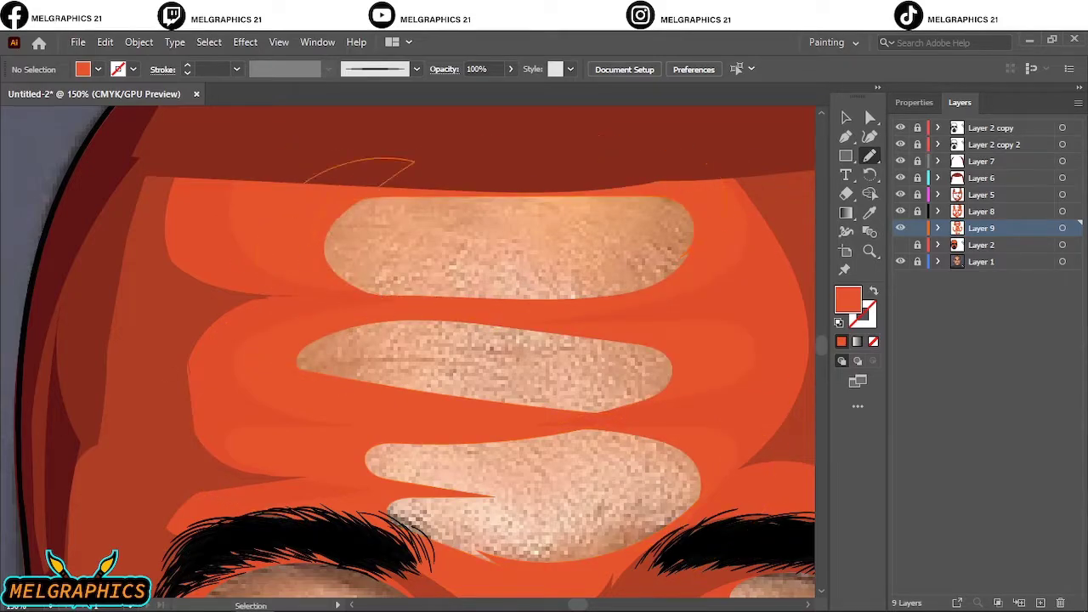
- Show the reference photo again and trace an orange shading shape around the ear
{"action": "key", "text": "ctrl+0"}
{"action": "left_click", "coordinate": [900, 244]}
{"action": "key", "text": "v"}
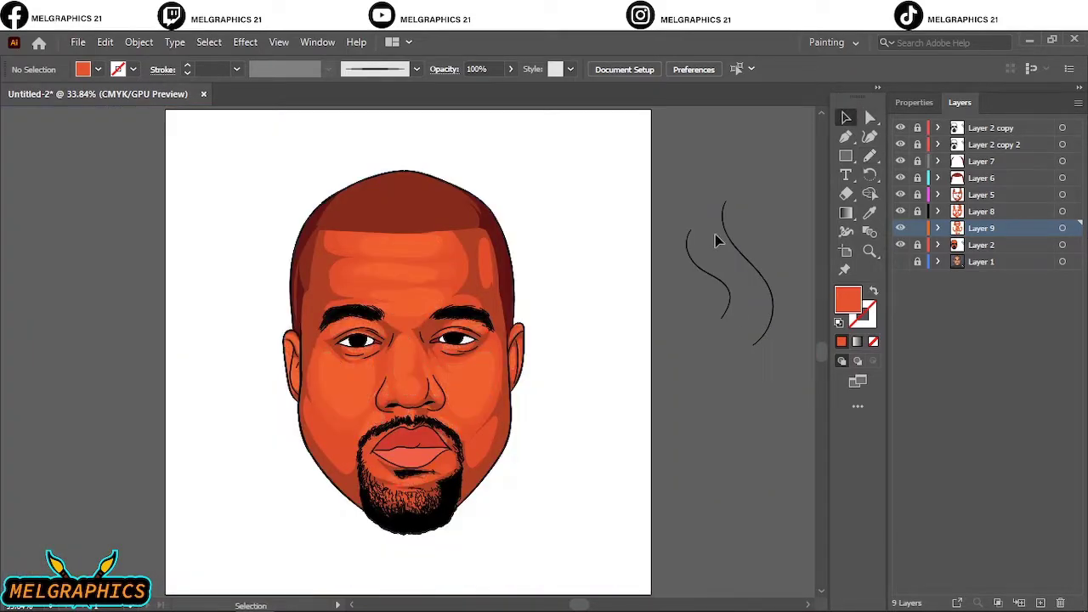
{"action": "left_click", "coordinate": [900, 261]}
{"action": "left_click", "coordinate": [900, 244]}
{"action": "scroll", "coordinate": [396, 383], "scroll_direction": "up", "scroll_amount": 10}
{"action": "key", "text": "n"}
{"action": "left_click_drag", "start_coordinate": [396, 388], "coordinate": [246, 391]}
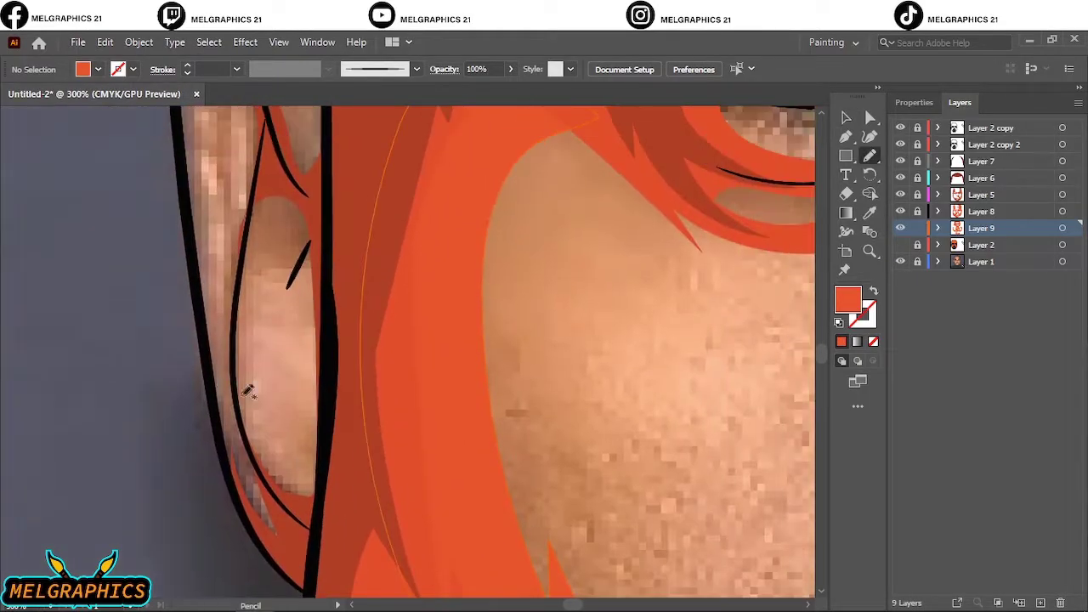
{"action": "scroll", "coordinate": [214, 323], "scroll_direction": "up", "scroll_amount": 5}
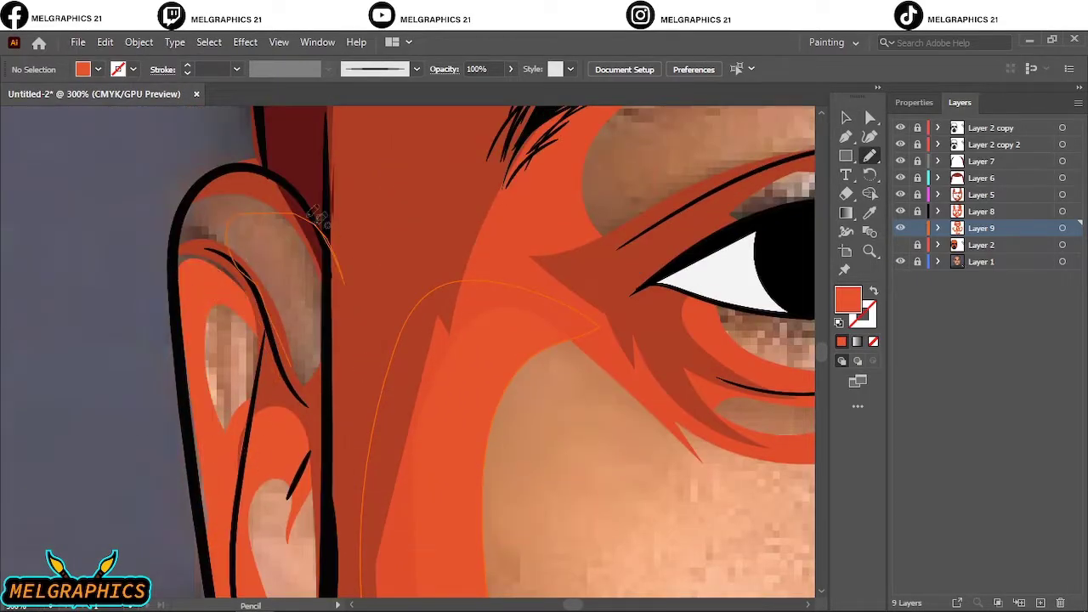
{"action": "left_click_drag", "start_coordinate": [343, 280], "coordinate": [228, 416]}
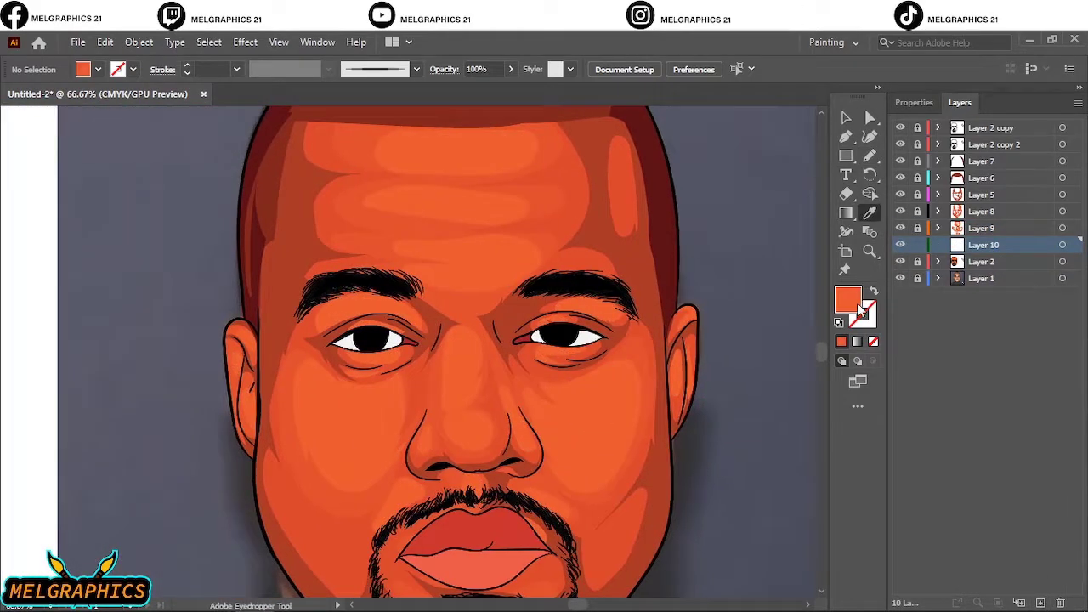
- Pick a new fill colour and draw highlight shapes on the left cheek and forehead
{"action": "double_click", "coordinate": [848, 299]}
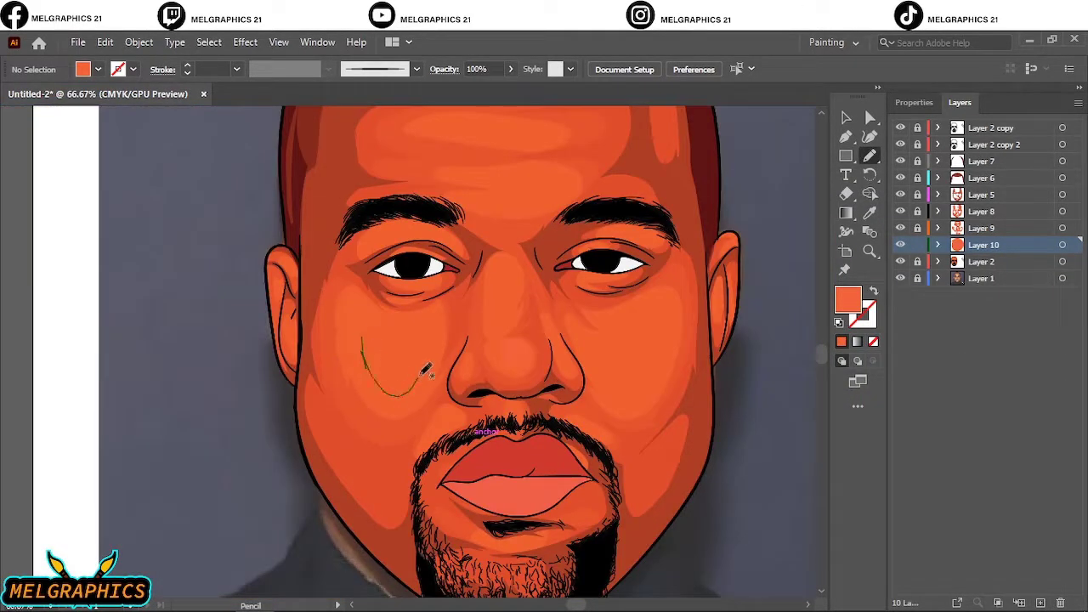
{"action": "left_click_drag", "start_coordinate": [424, 370], "coordinate": [427, 366]}
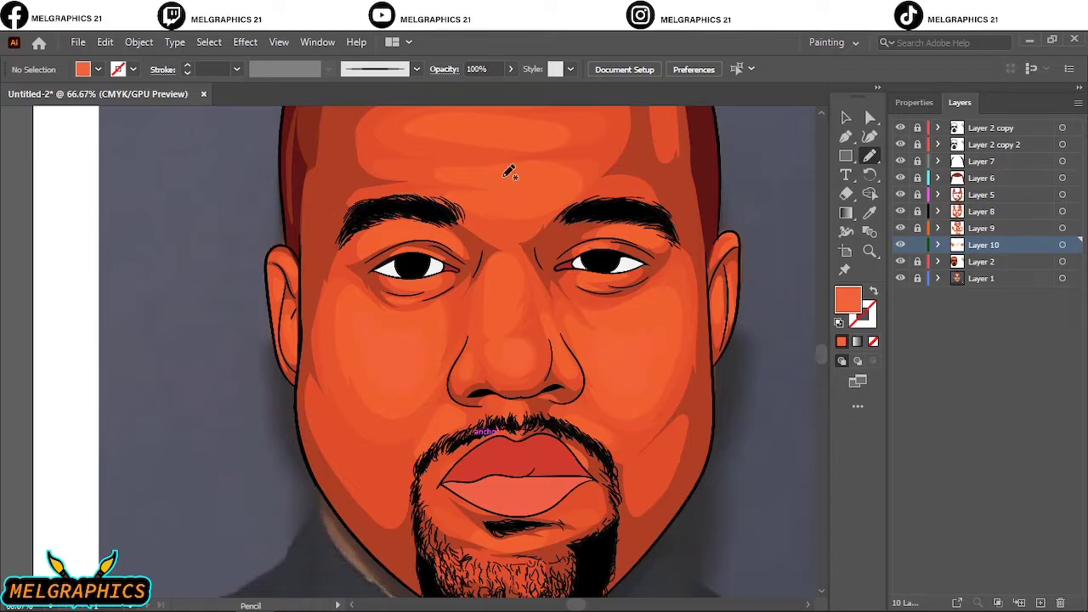
{"action": "left_click_drag", "start_coordinate": [527, 173], "coordinate": [525, 175]}
{"action": "scroll", "coordinate": [511, 238], "scroll_direction": "up", "scroll_amount": 3}
{"action": "left_click_drag", "start_coordinate": [457, 276], "coordinate": [510, 285]}
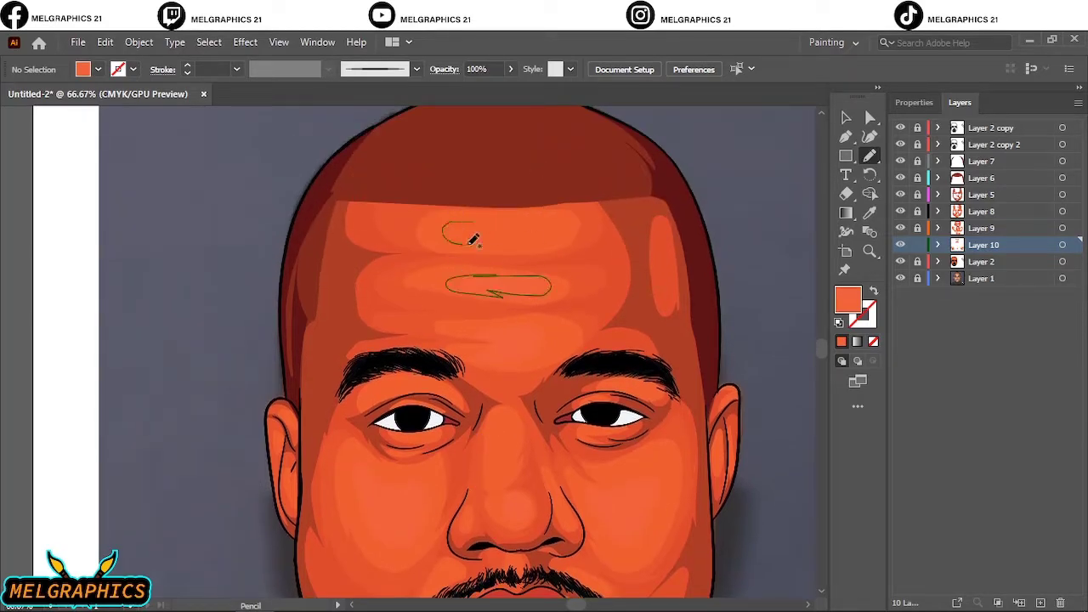
{"action": "key", "text": "ctrl+0"}
- Brighten the Layer 10 highlights to brightness 96 with Recolor Artwork, then add a new layer
{"action": "key", "text": "v"}
{"action": "left_click", "coordinate": [1063, 245]}
{"action": "key", "text": "ctrl+1"}
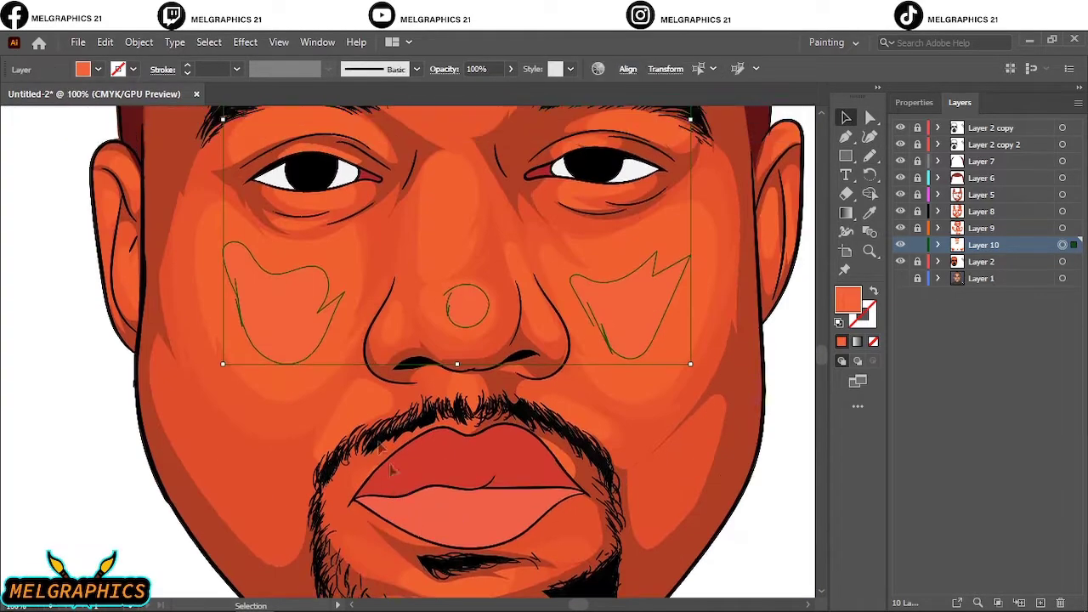
{"action": "left_click", "coordinate": [104, 42]}
{"action": "left_click", "coordinate": [401, 321]}
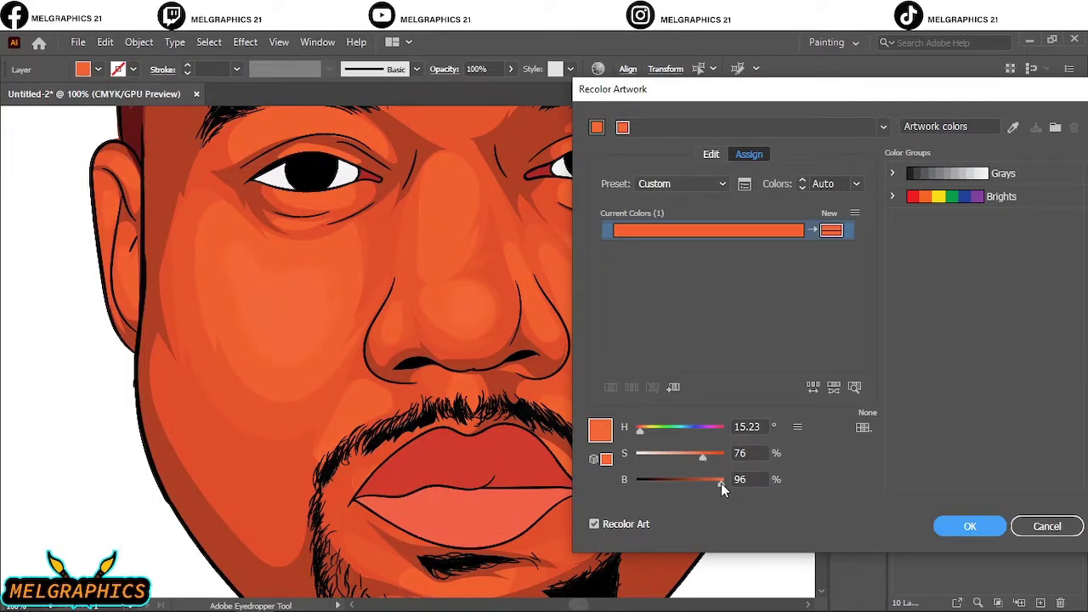
{"action": "left_click", "coordinate": [970, 527]}
{"action": "key", "text": "ctrl+0"}
{"action": "left_click", "coordinate": [799, 193]}
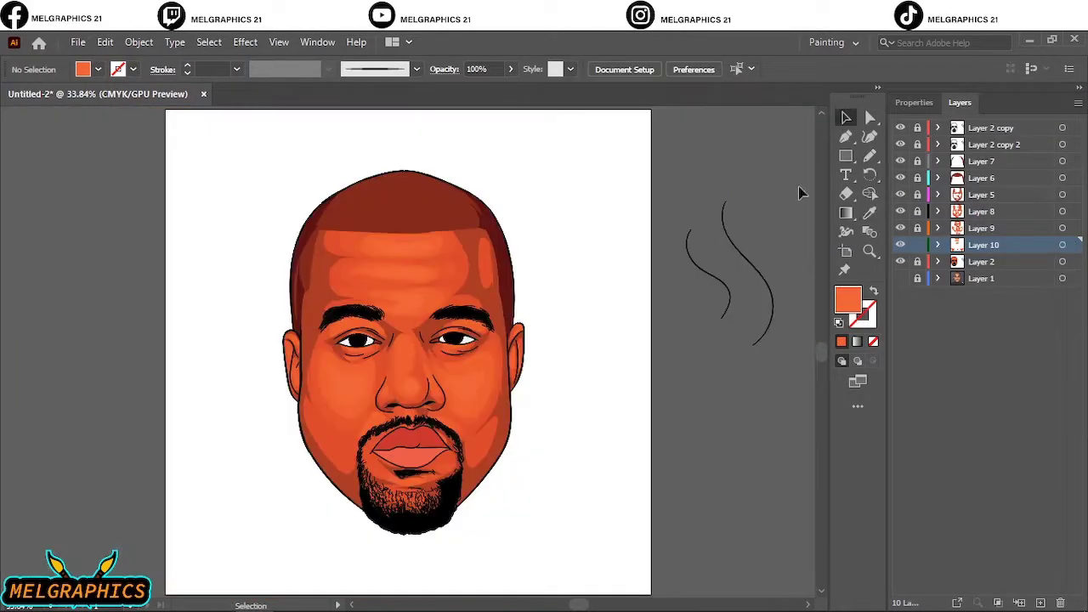
{"action": "scroll", "coordinate": [414, 389], "scroll_direction": "up", "scroll_amount": 5}
{"action": "scroll", "coordinate": [316, 359], "scroll_direction": "up", "scroll_amount": 3}
{"action": "key", "text": "ctrl+l"}
- Draw a forehead shading shape on Layer 11 and lower its saturation with Recolor Artwork
{"action": "key", "text": "n"}
{"action": "scroll", "coordinate": [312, 334], "scroll_direction": "down", "scroll_amount": 5}
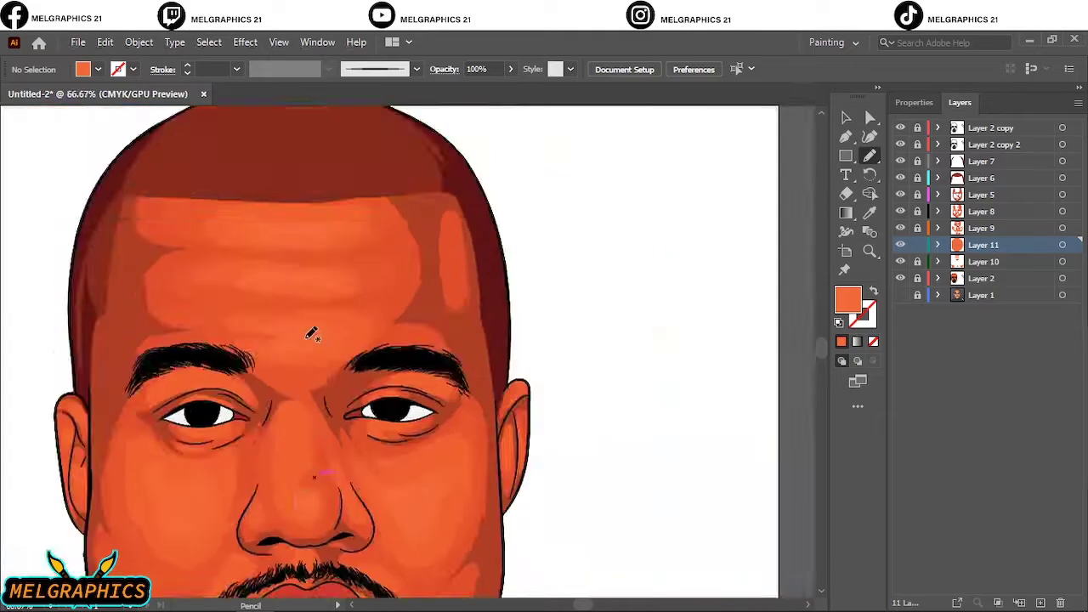
{"action": "scroll", "coordinate": [312, 333], "scroll_direction": "up", "scroll_amount": 5}
{"action": "left_click_drag", "start_coordinate": [414, 253], "coordinate": [355, 349]}
{"action": "left_click", "coordinate": [1063, 246]}
{"action": "left_click", "coordinate": [105, 42]}
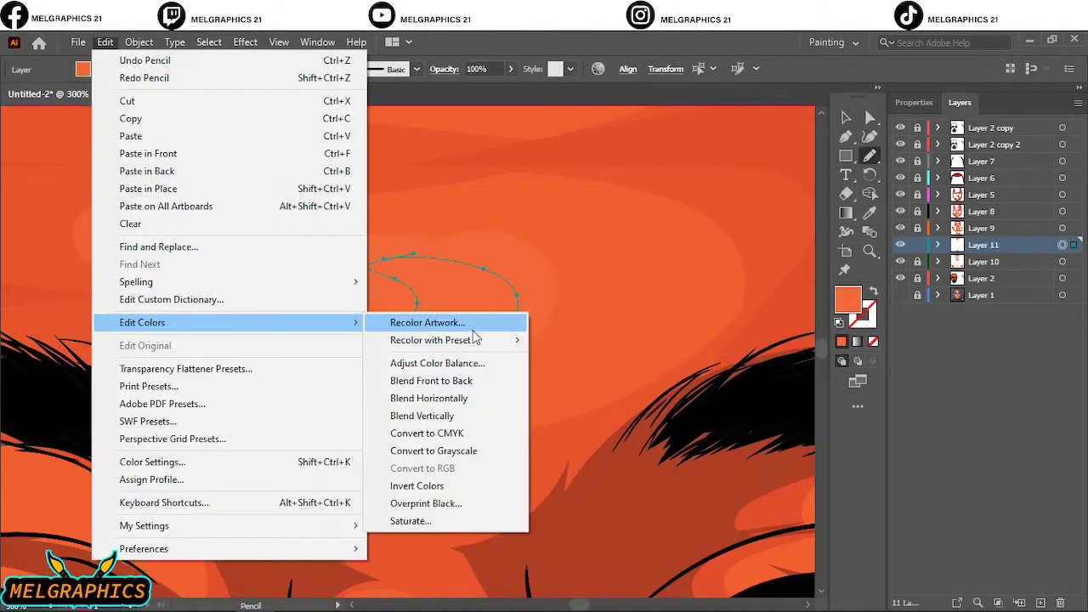
{"action": "left_click", "coordinate": [431, 318]}
{"action": "left_click_drag", "start_coordinate": [703, 457], "coordinate": [693, 457]}
{"action": "key", "text": "Return"}
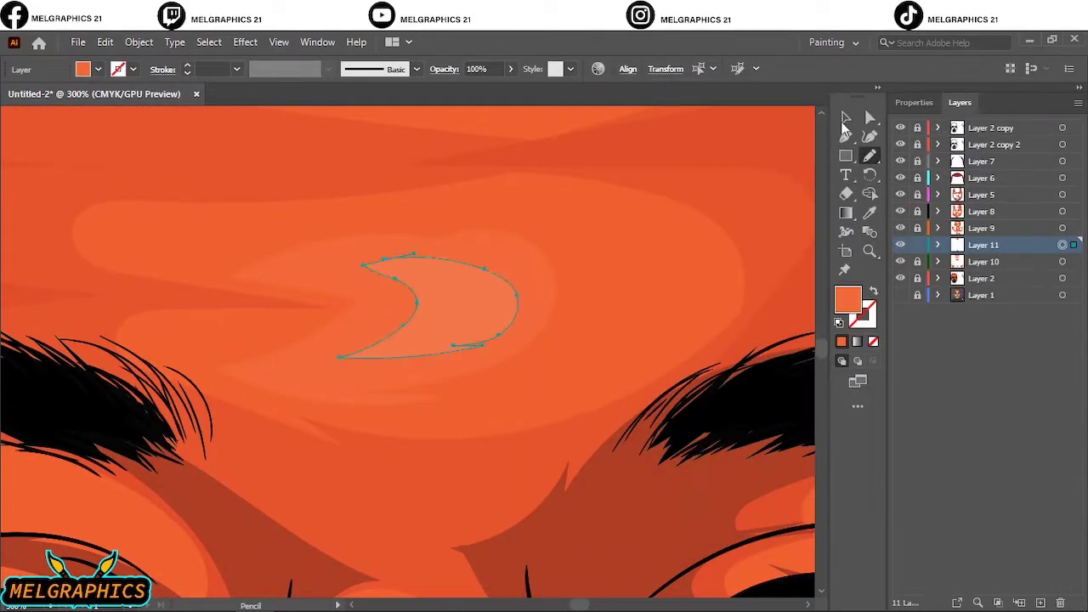
{"action": "key", "text": "v"}
{"action": "key", "text": "ctrl+0"}
{"action": "left_click", "coordinate": [718, 210]}
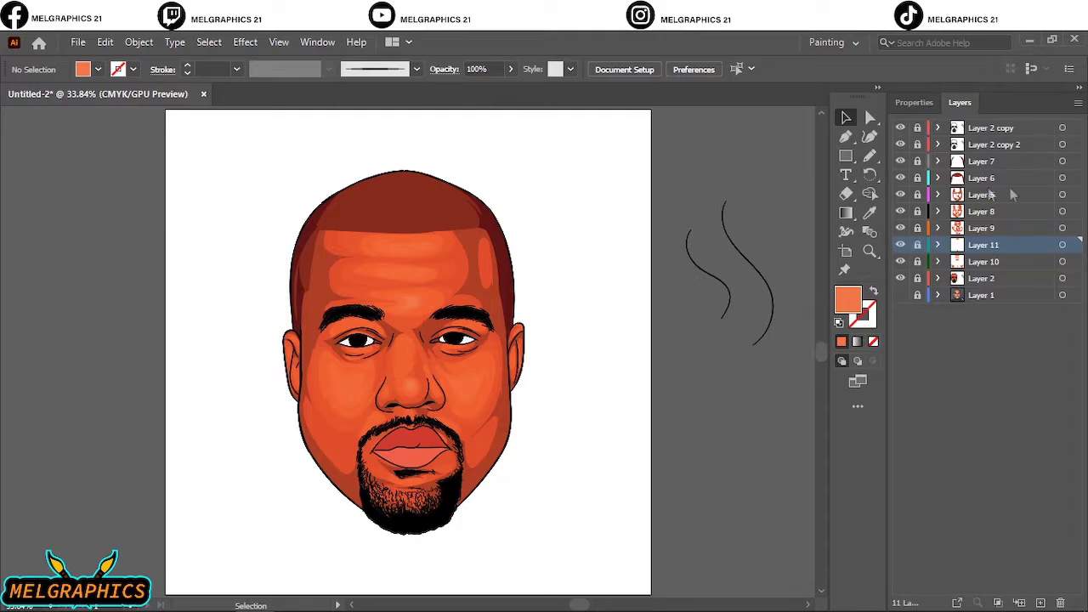
- Recolor the Layer 8 shading brighter with an adjusted saturation
{"action": "left_click", "coordinate": [1063, 212]}
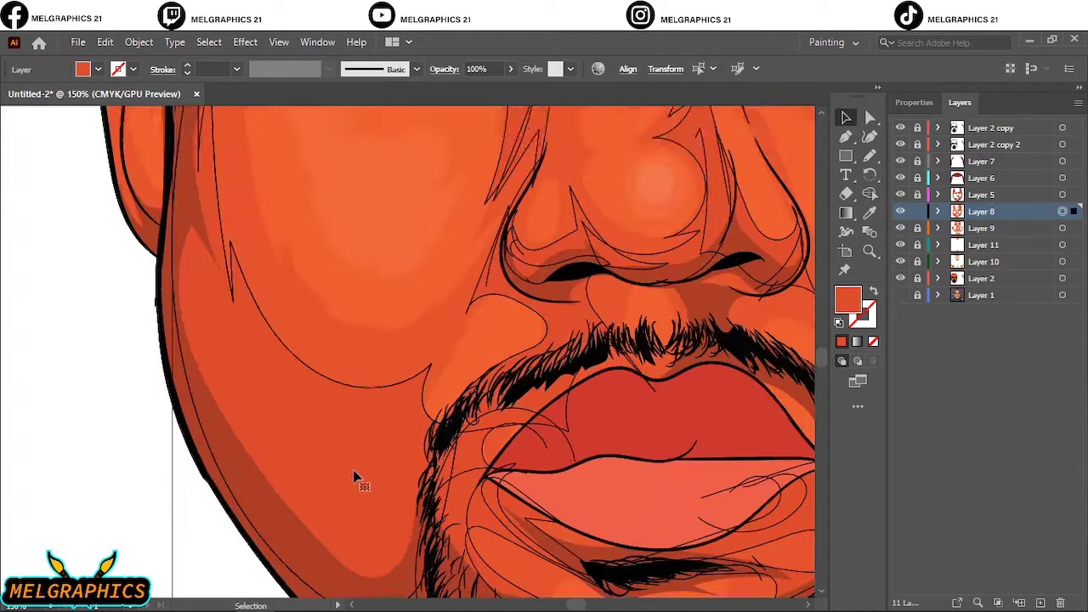
{"action": "left_click_drag", "start_coordinate": [696, 485], "coordinate": [703, 481]}
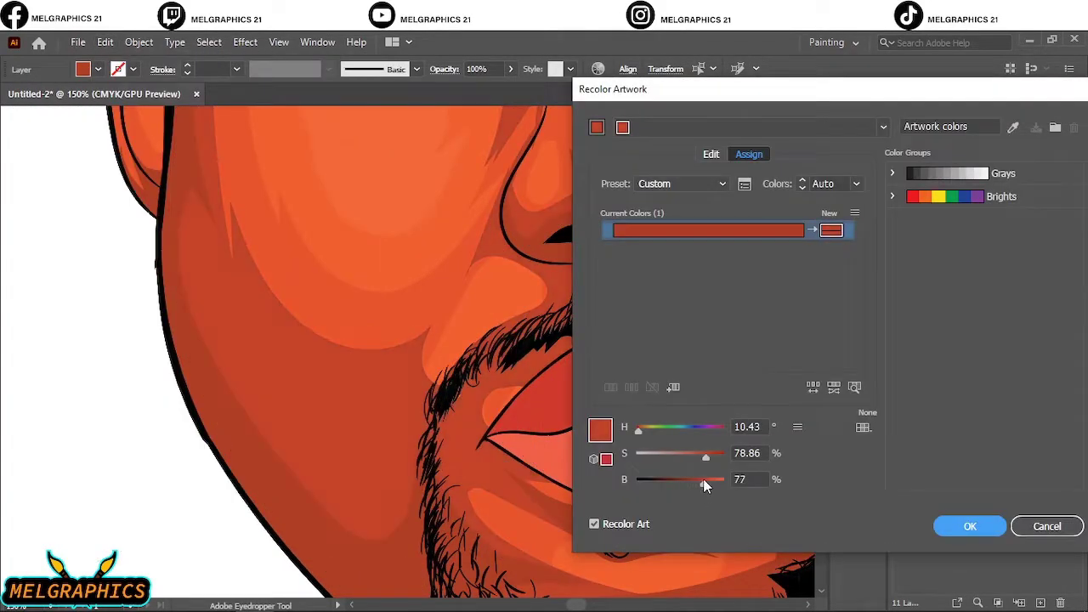
{"action": "left_click", "coordinate": [707, 458]}
{"action": "left_click", "coordinate": [970, 526]}
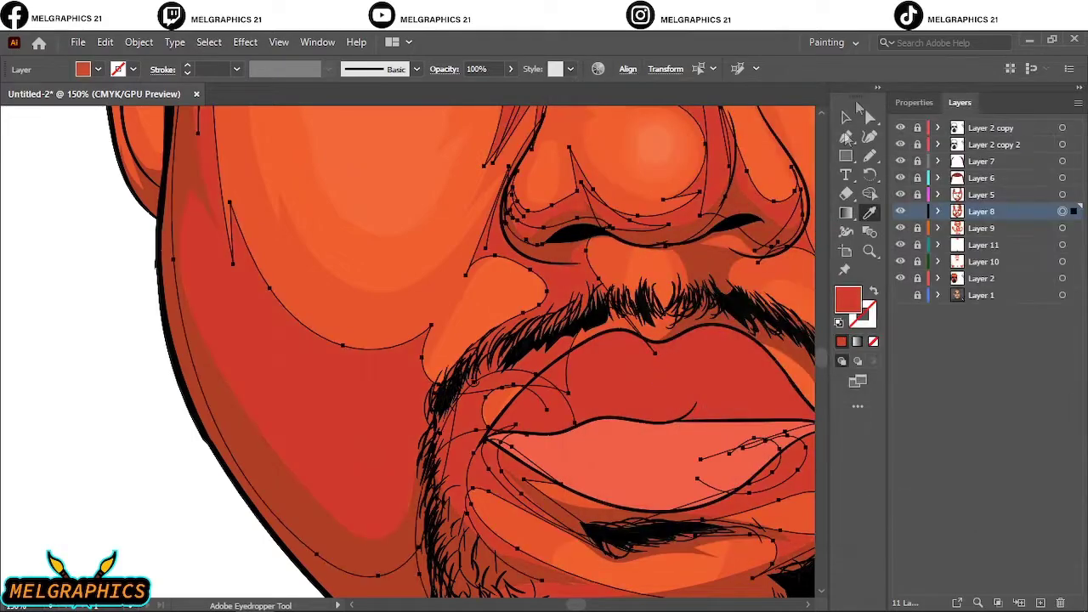
{"action": "key", "text": "ctrl+0"}
{"action": "left_click", "coordinate": [574, 282]}
{"action": "scroll", "coordinate": [352, 426], "scroll_direction": "up", "scroll_amount": 3}
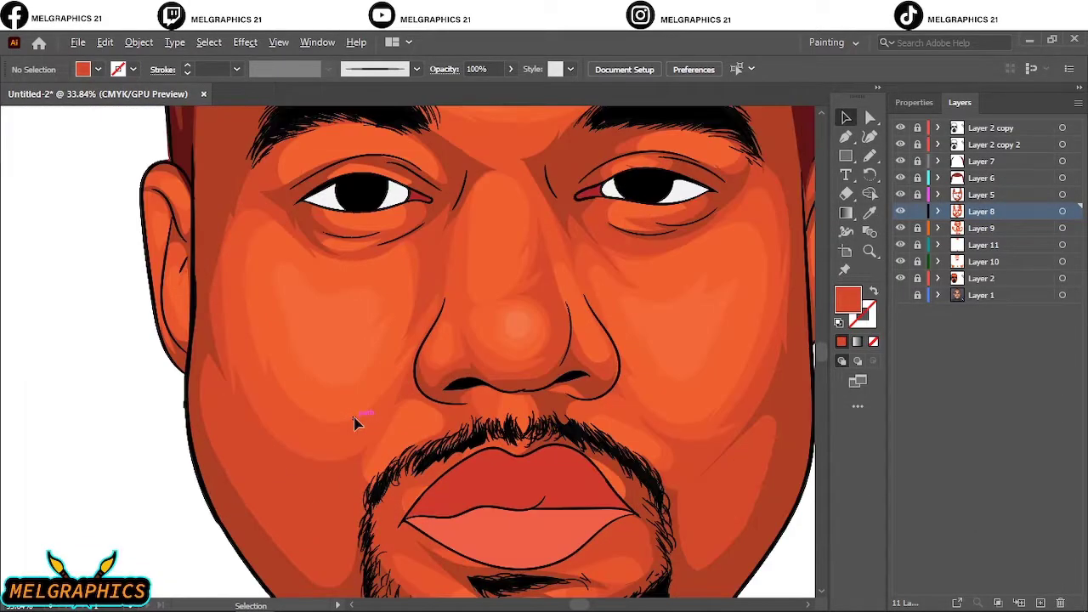
{"action": "scroll", "coordinate": [537, 388], "scroll_direction": "down", "scroll_amount": 3}
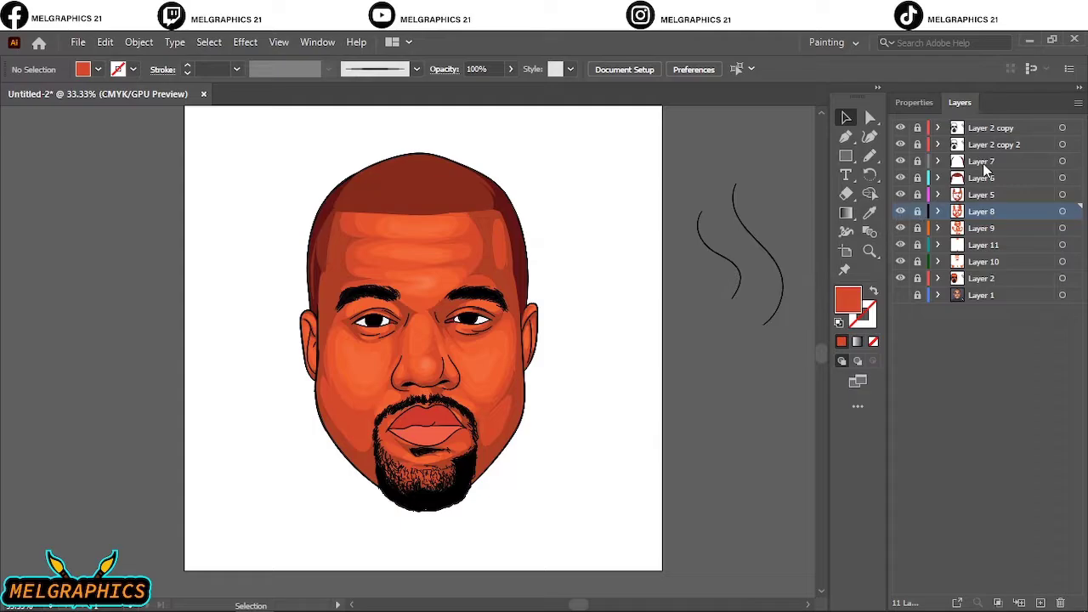
- Show the photo and draw dark-red shading across the top of the hair on Layer 7
{"action": "left_click", "coordinate": [900, 278]}
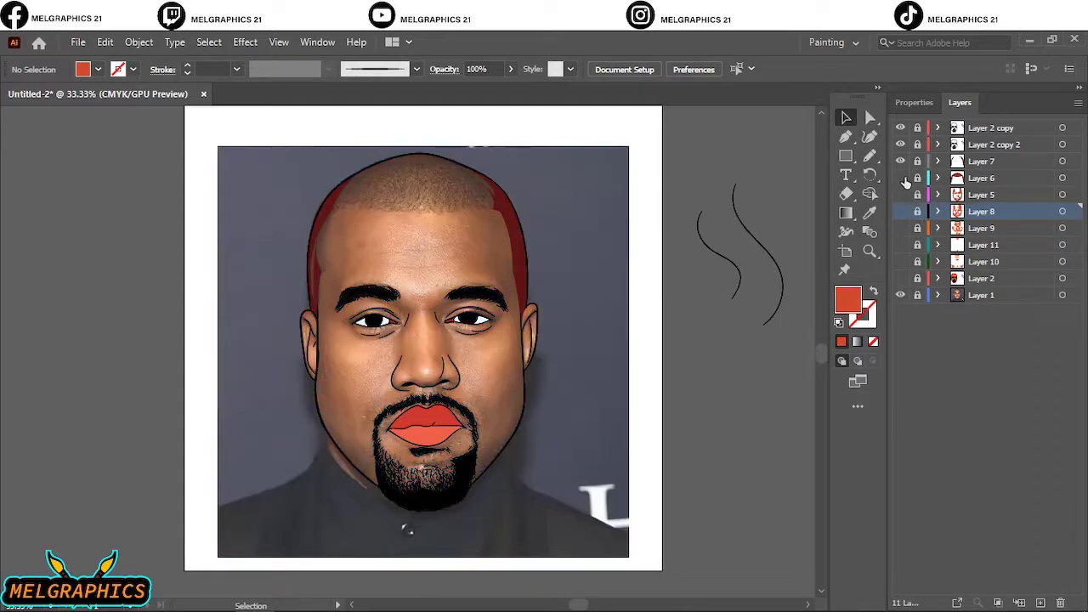
{"action": "left_click", "coordinate": [1063, 161]}
{"action": "key", "text": "n"}
{"action": "scroll", "coordinate": [366, 145], "scroll_direction": "up", "scroll_amount": 3}
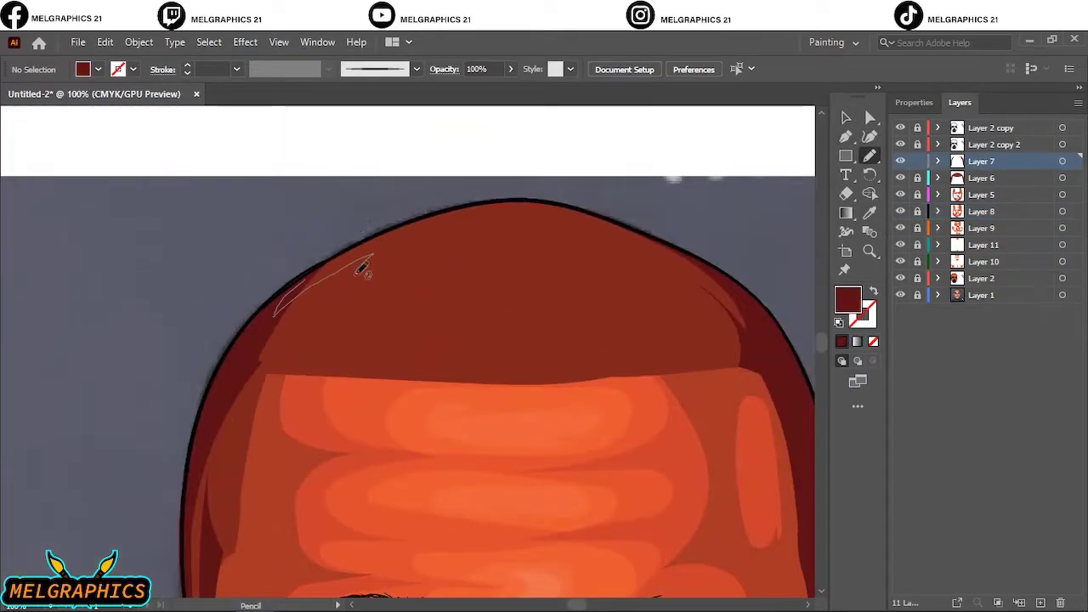
{"action": "left_click_drag", "start_coordinate": [585, 203], "coordinate": [365, 304]}
- Hide the photo and extend the stroke along the beard's right edge
{"action": "scroll", "coordinate": [365, 304], "scroll_direction": "down", "scroll_amount": 3}
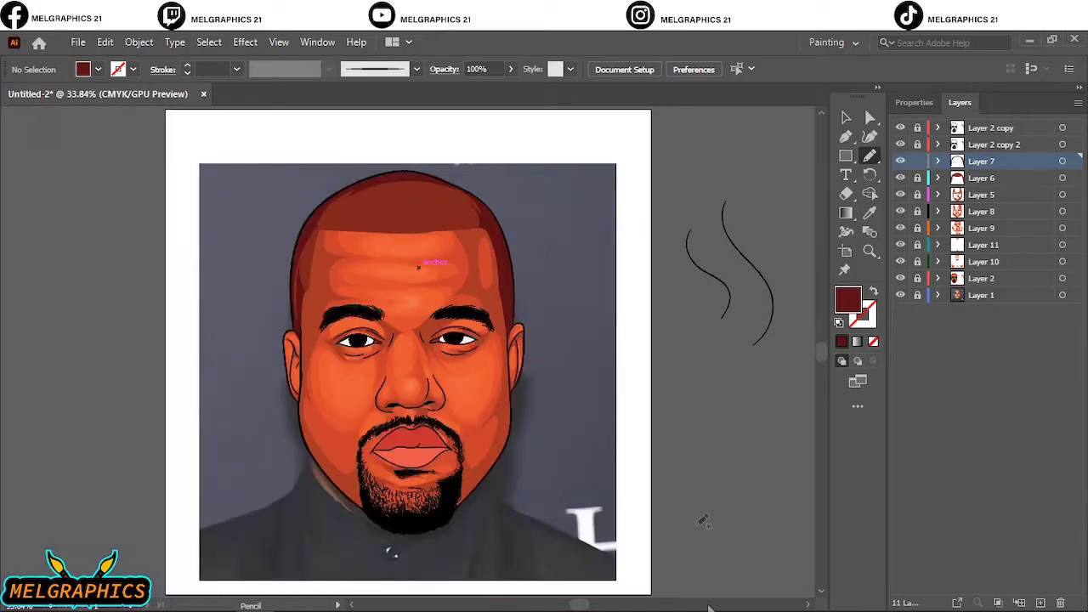
{"action": "left_click", "coordinate": [901, 295]}
{"action": "scroll", "coordinate": [461, 499], "scroll_direction": "up", "scroll_amount": 3}
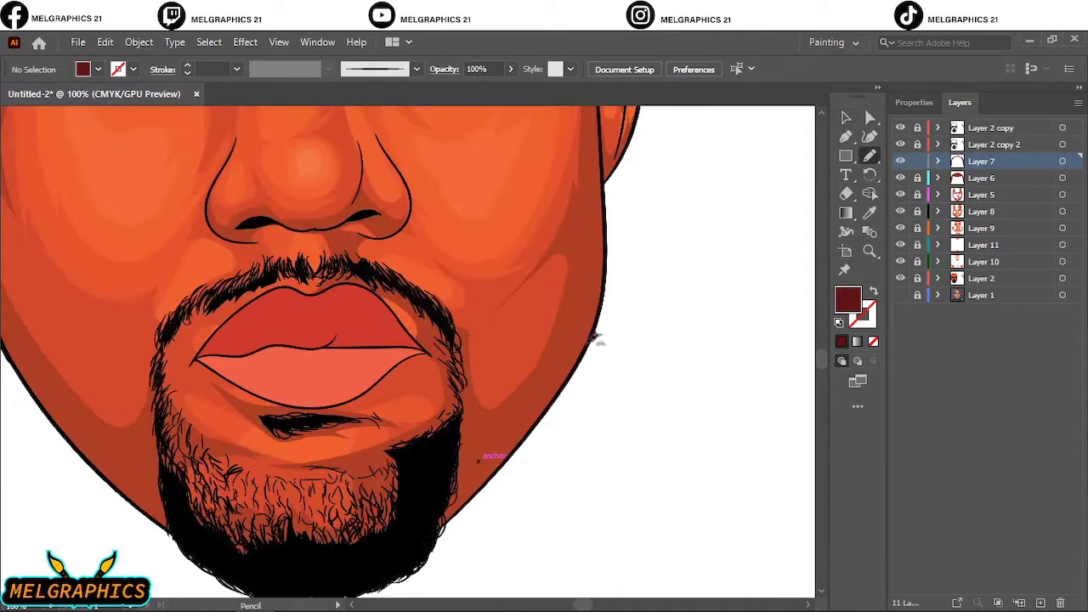
{"action": "mouse_move", "coordinate": [459, 398]}
{"action": "left_mouse_down"}
{"action": "mouse_move", "coordinate": [438, 303]}
{"action": "mouse_move", "coordinate": [323, 277]}
{"action": "left_mouse_up"}
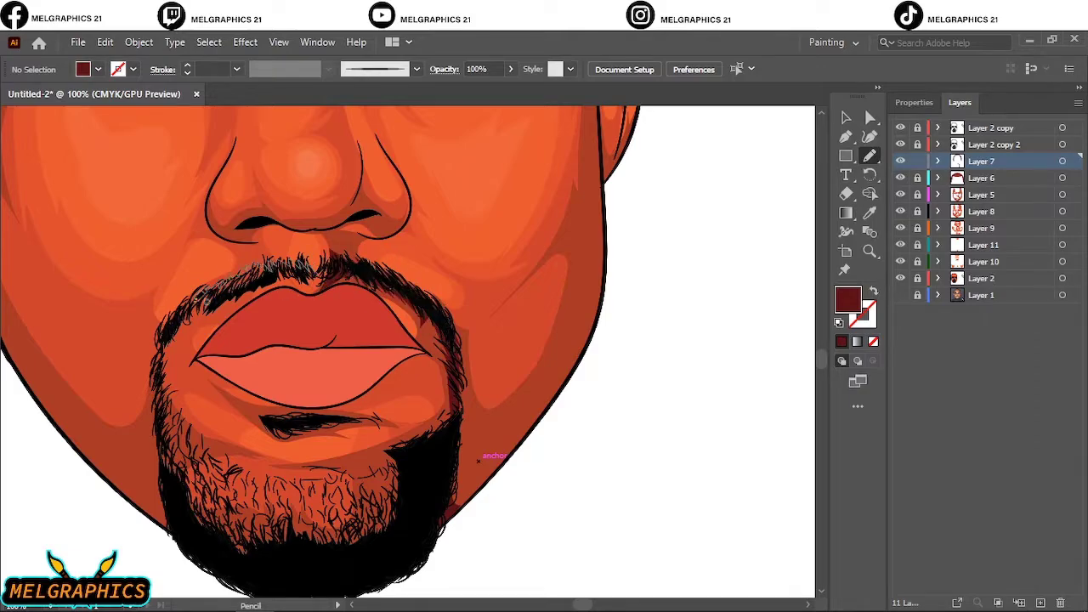
{"action": "key", "text": "ctrl+0"}
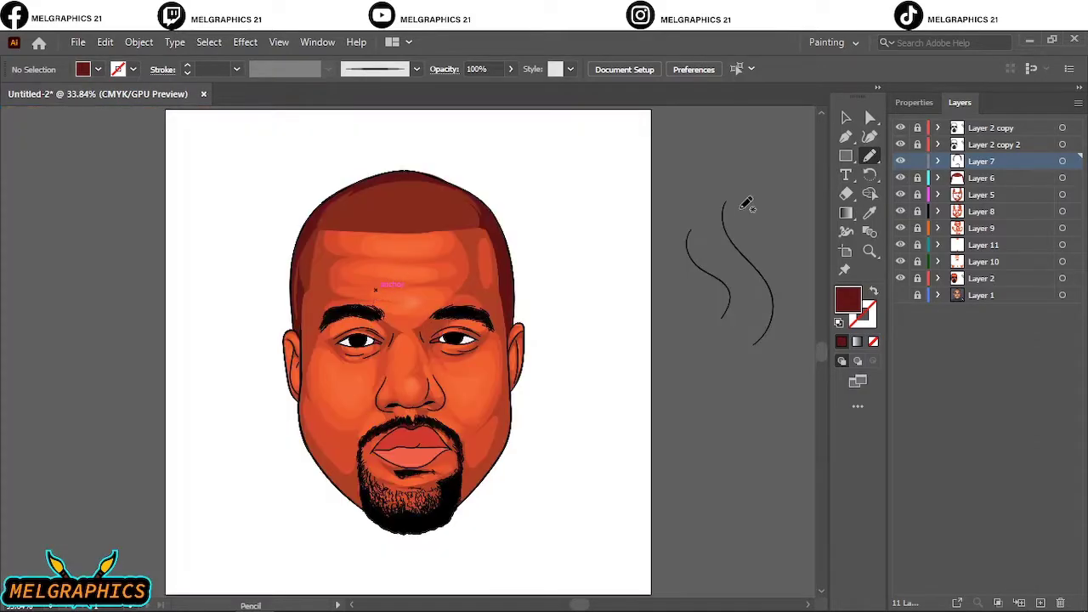
- Create a new layer and set the fill to a darker red sampled from the lower lip
{"action": "key", "text": "v"}
{"action": "key", "text": "ctrl+l"}
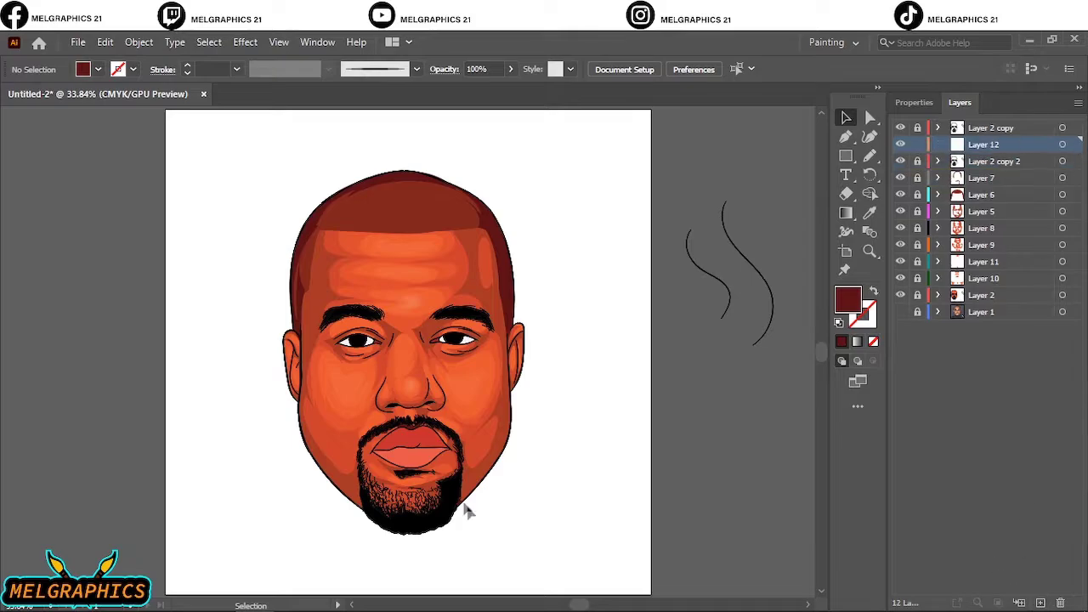
{"action": "scroll", "coordinate": [465, 501], "scroll_direction": "up", "scroll_amount": 5}
{"action": "scroll", "coordinate": [468, 479], "scroll_direction": "up", "scroll_amount": 3}
{"action": "left_click_drag", "start_coordinate": [901, 162], "coordinate": [901, 278]}
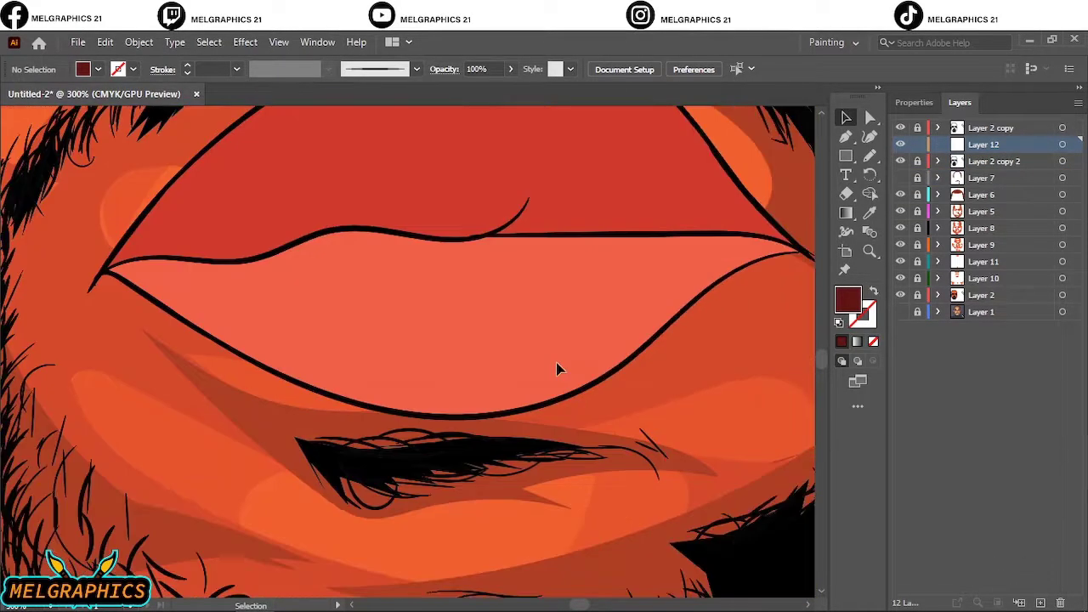
{"action": "key", "text": "i"}
{"action": "left_click", "coordinate": [646, 331]}
{"action": "left_click", "coordinate": [900, 311]}
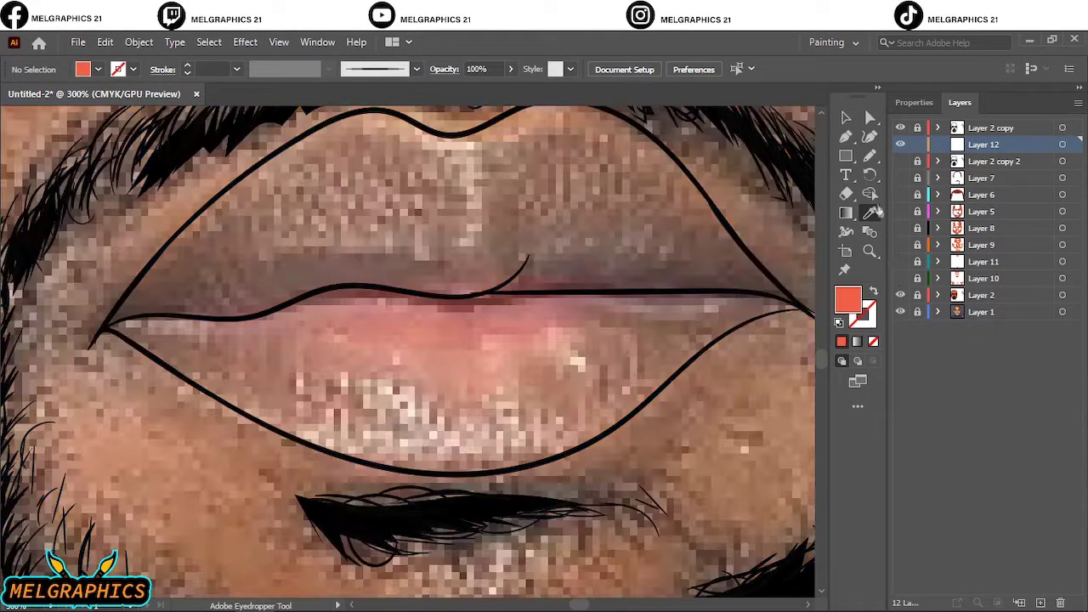
{"action": "left_click", "coordinate": [900, 295]}
{"action": "double_click", "coordinate": [847, 299]}
{"action": "left_click", "coordinate": [1009, 226]}
- Draw red shadows at the left and right lip corners
{"action": "key", "text": "n"}
{"action": "left_click", "coordinate": [900, 295]}
{"action": "mouse_move", "coordinate": [323, 288]}
{"action": "left_mouse_down"}
{"action": "mouse_move", "coordinate": [281, 316]}
{"action": "mouse_move", "coordinate": [315, 290]}
{"action": "left_mouse_up"}
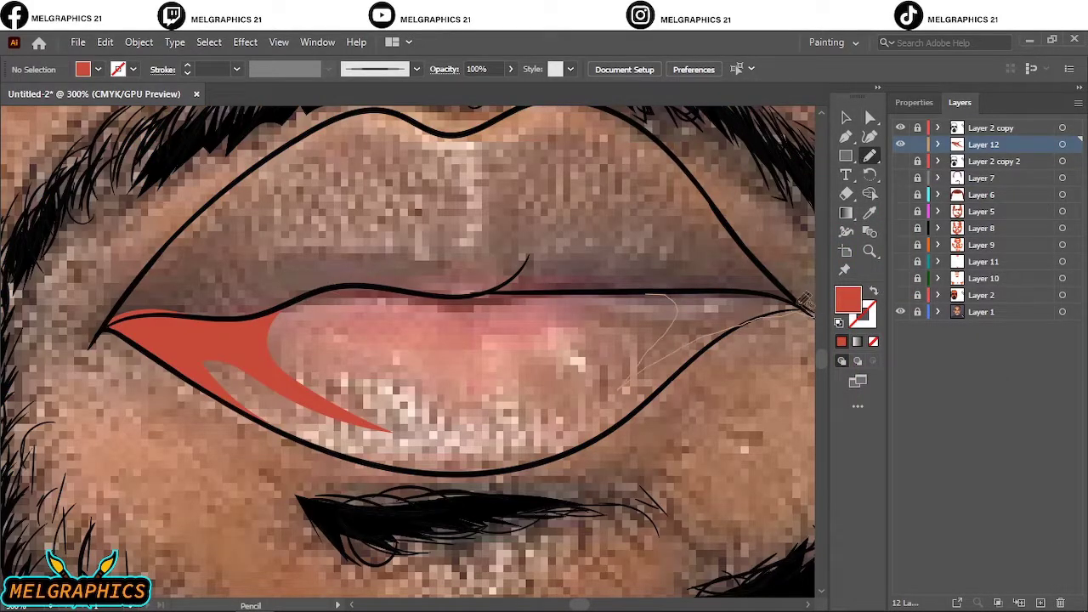
{"action": "left_click_drag", "start_coordinate": [804, 302], "coordinate": [655, 294]}
{"action": "left_click", "coordinate": [900, 295]}
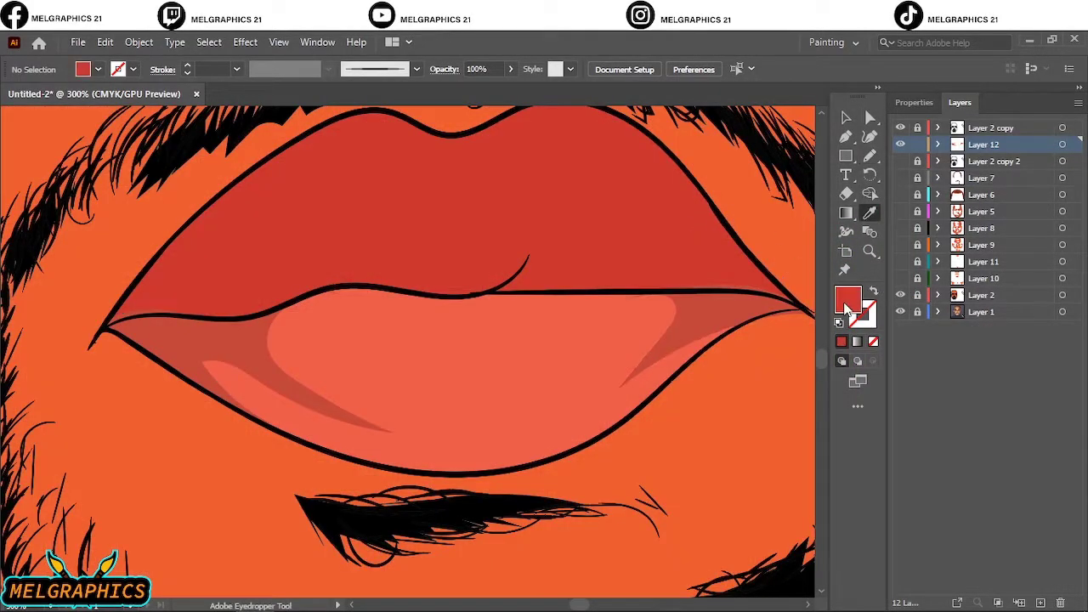
- Draw dark red shadow shapes across the upper lip in the darker red fill
{"action": "double_click", "coordinate": [848, 298]}
{"action": "left_click", "coordinate": [1006, 226]}
{"action": "left_click", "coordinate": [900, 295]}
{"action": "key", "text": "n"}
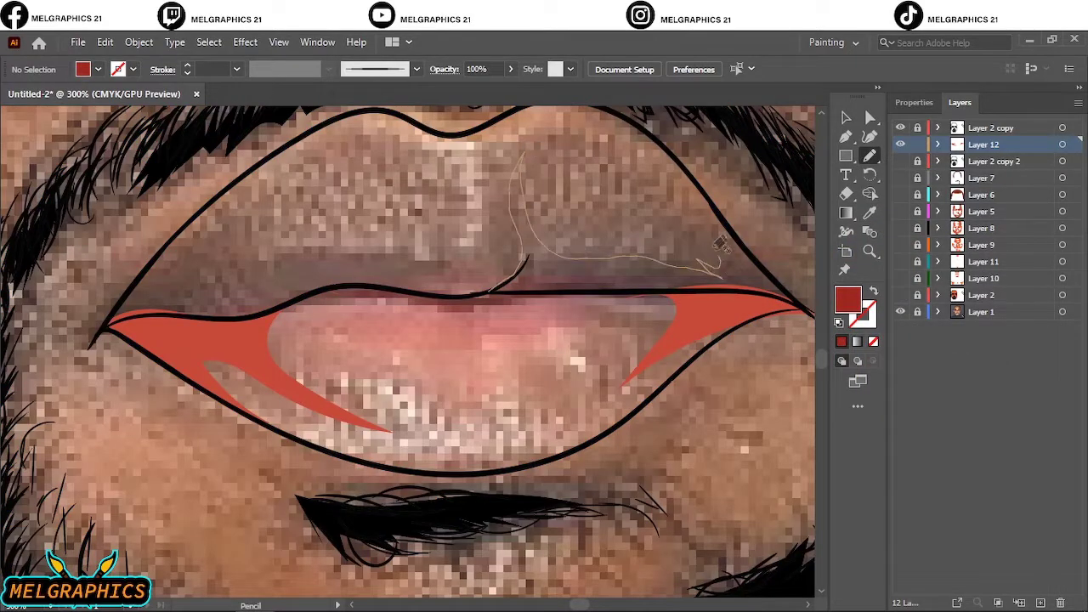
{"action": "left_click_drag", "start_coordinate": [672, 278], "coordinate": [643, 270]}
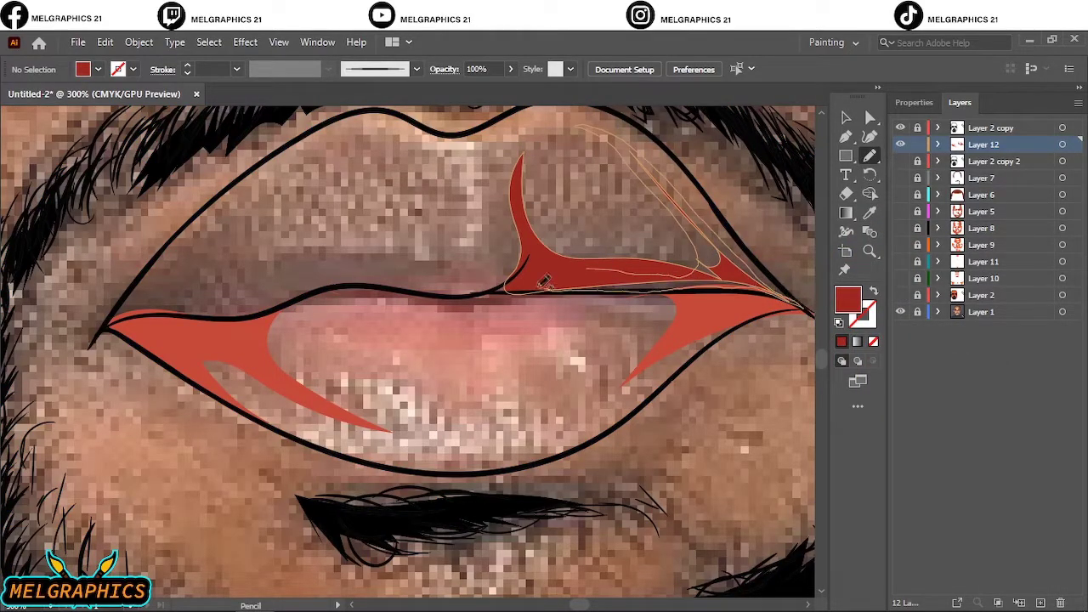
{"action": "left_click_drag", "start_coordinate": [544, 282], "coordinate": [538, 286]}
{"action": "left_click_drag", "start_coordinate": [394, 261], "coordinate": [400, 263]}
{"action": "left_click_drag", "start_coordinate": [304, 271], "coordinate": [253, 244]}
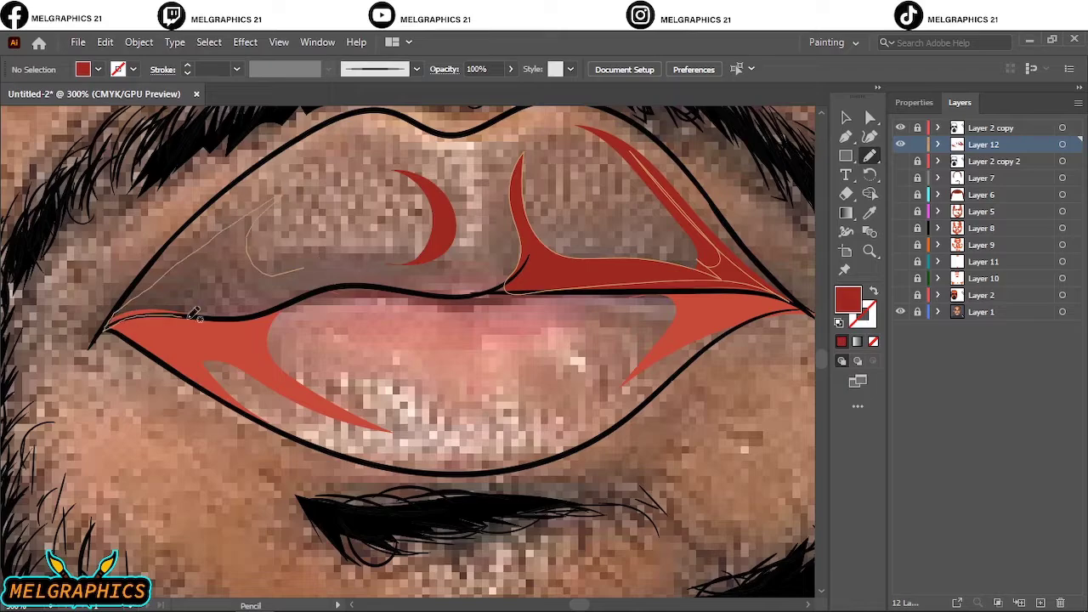
{"action": "left_click_drag", "start_coordinate": [393, 283], "coordinate": [400, 286]}
{"action": "key", "text": "ctrl+0"}
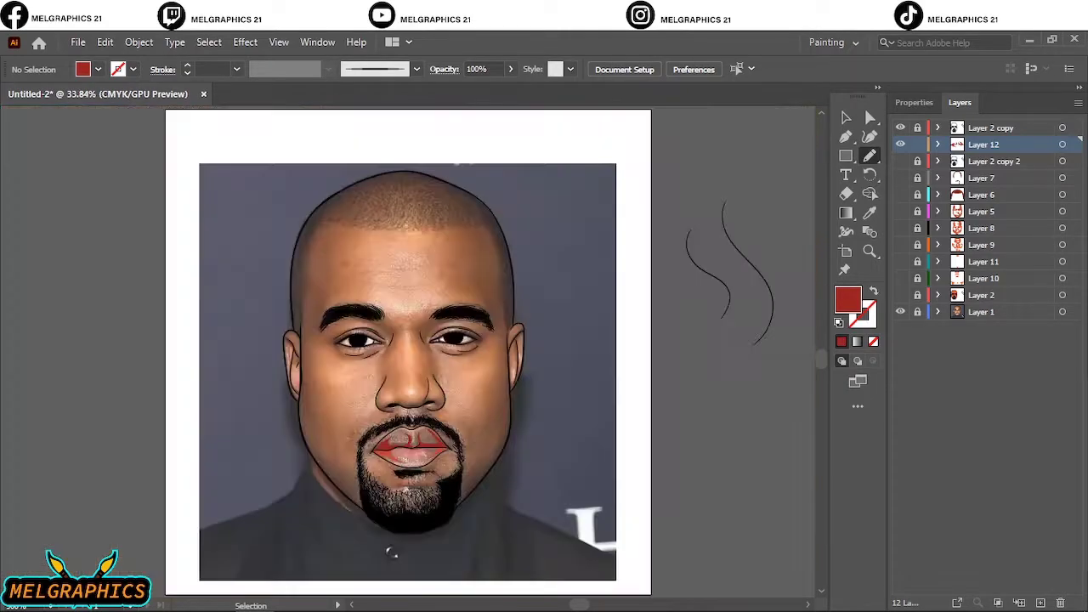
- Add a new layer for lip highlights with a lighter fill colour
{"action": "left_click", "coordinate": [901, 312]}
{"action": "left_click", "coordinate": [1040, 602]}
{"action": "key", "text": "i"}
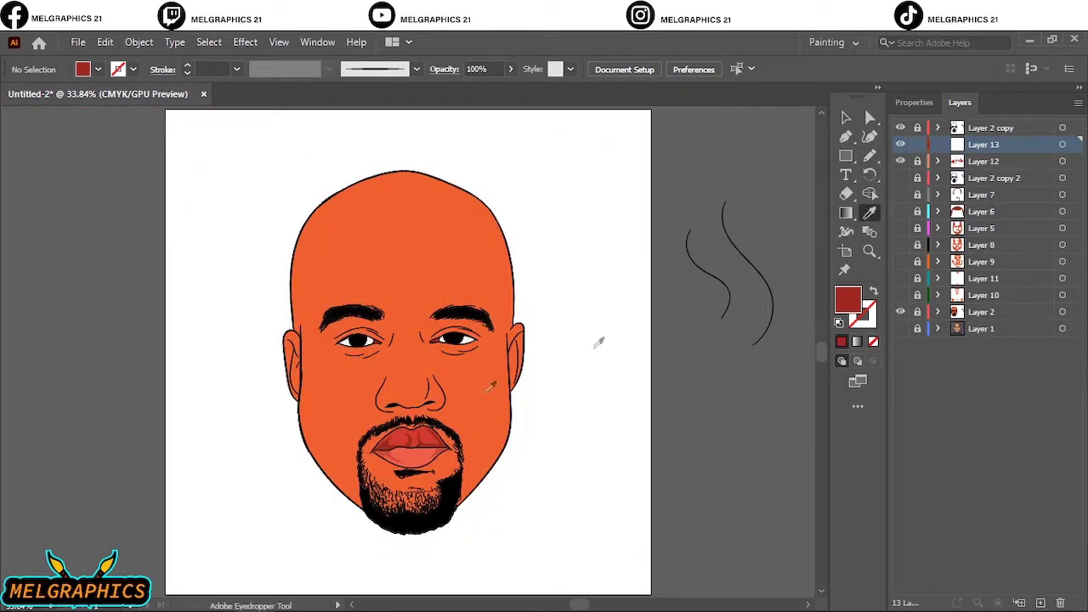
{"action": "double_click", "coordinate": [851, 308]}
{"action": "left_click", "coordinate": [1008, 226]}
{"action": "key", "text": "n"}
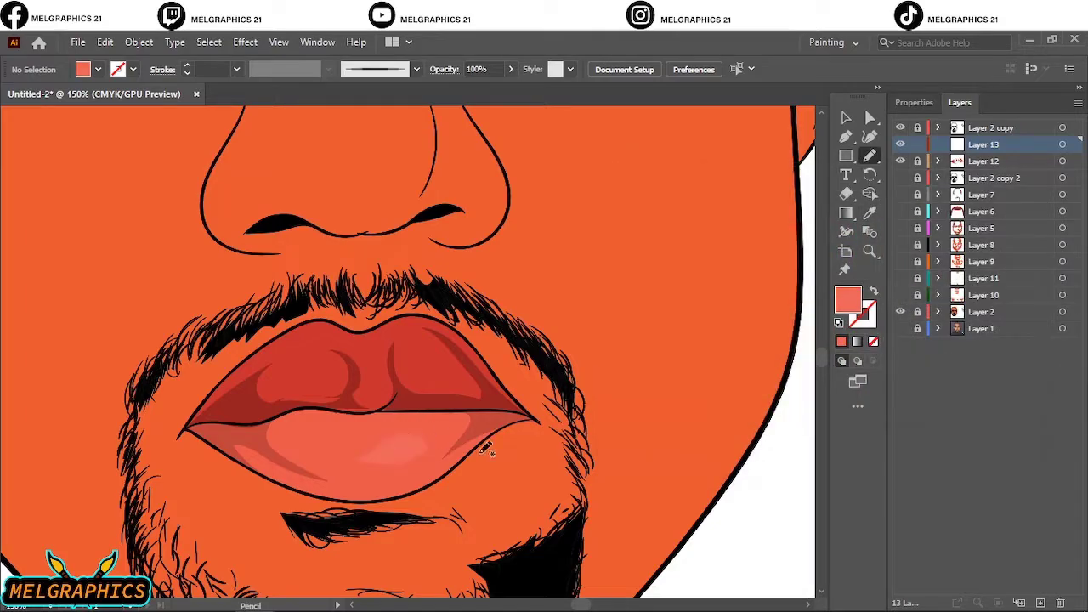
{"action": "key", "text": "ctrl+0"}
- Unlock and show all artwork and shading layers again to reveal the full portrait
{"action": "left_click", "coordinate": [900, 177]}
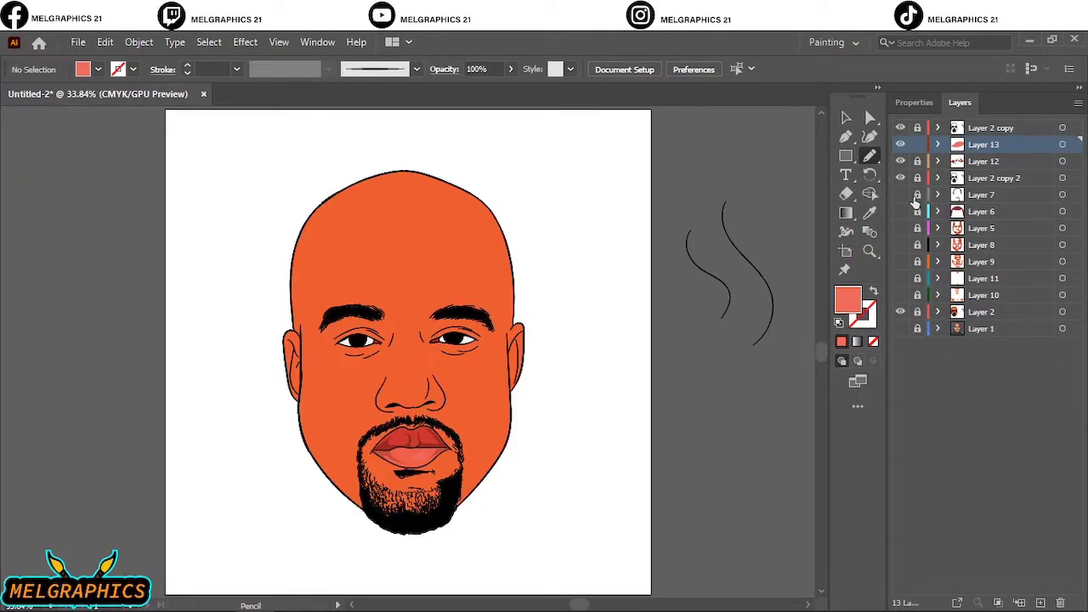
{"action": "left_click", "coordinate": [917, 194]}
{"action": "left_click", "coordinate": [900, 194]}
{"action": "left_click", "coordinate": [846, 117]}
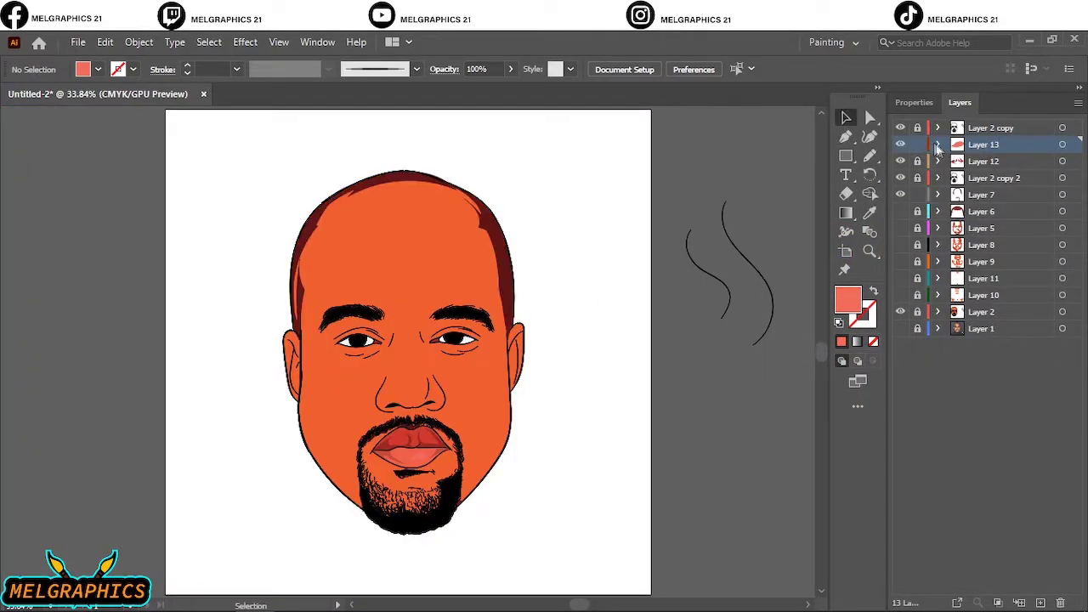
{"action": "left_click", "coordinate": [391, 503]}
{"action": "left_click", "coordinate": [338, 501]}
{"action": "left_click", "coordinate": [901, 212]}
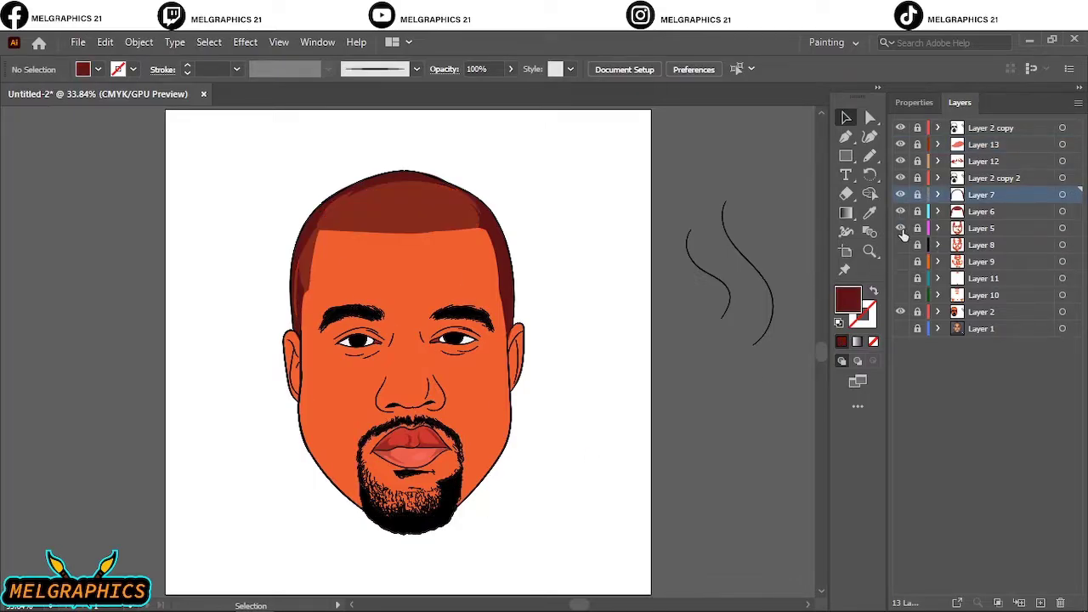
{"action": "left_click", "coordinate": [900, 245]}
{"action": "left_click", "coordinate": [900, 261]}
{"action": "left_click", "coordinate": [901, 295]}
{"action": "left_click", "coordinate": [900, 311]}
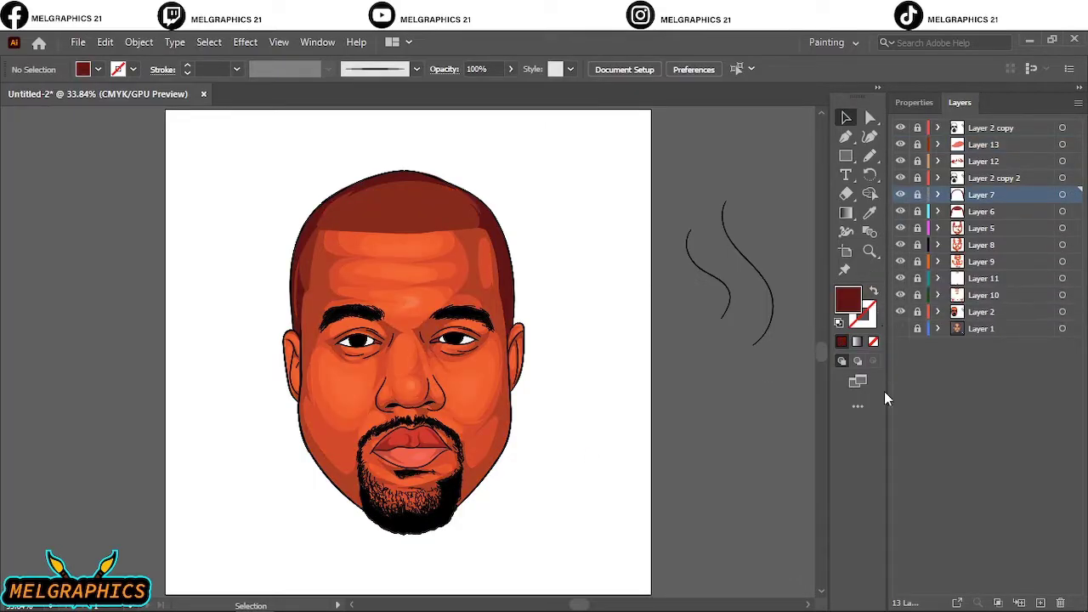
{"action": "left_click", "coordinate": [984, 161]}
- Sample a purple fill and pencil lilac shading over the upper whites of both eyes
{"action": "key", "text": "i"}
{"action": "left_click", "coordinate": [348, 293]}
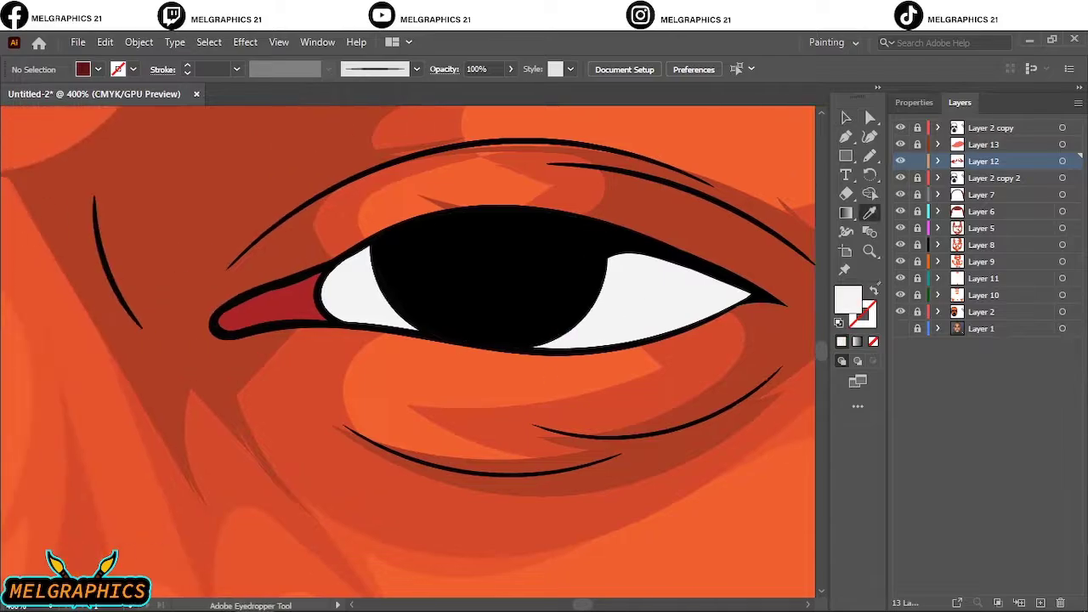
{"action": "double_click", "coordinate": [848, 300]}
{"action": "left_click", "coordinate": [996, 226]}
{"action": "key", "text": "n"}
{"action": "left_click_drag", "start_coordinate": [387, 242], "coordinate": [484, 255]}
{"action": "left_click_drag", "start_coordinate": [544, 280], "coordinate": [748, 255]}
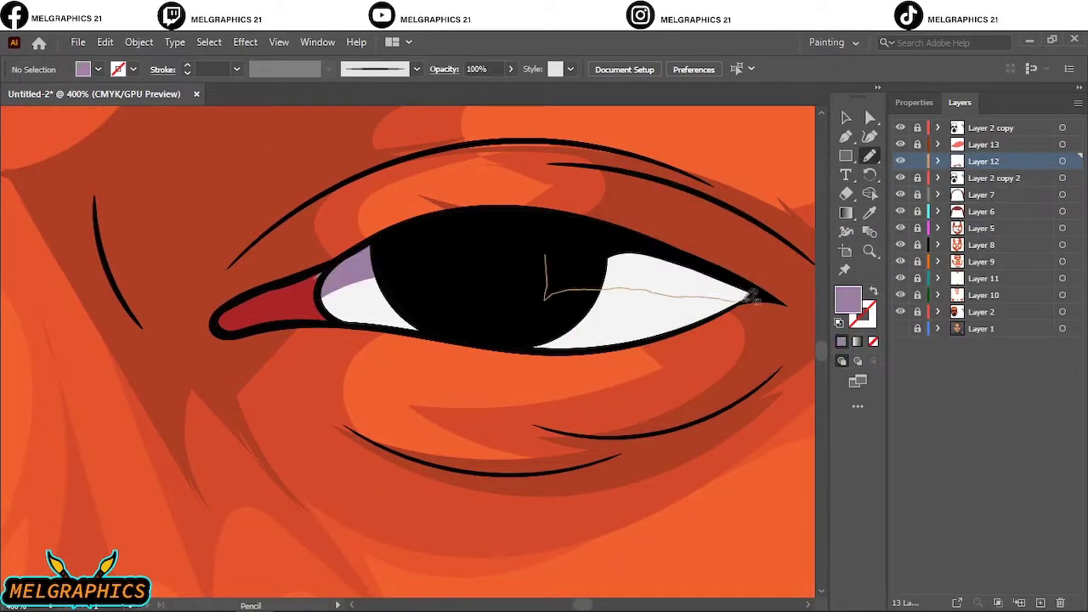
{"action": "scroll", "coordinate": [117, 353], "scroll_direction": "up", "scroll_amount": 5}
{"action": "mouse_move", "coordinate": [117, 353]}
{"action": "left_mouse_down"}
{"action": "mouse_move", "coordinate": [230, 297]}
{"action": "mouse_move", "coordinate": [93, 362]}
{"action": "left_mouse_up"}
{"action": "mouse_move", "coordinate": [586, 255]}
{"action": "left_mouse_down"}
{"action": "mouse_move", "coordinate": [753, 304]}
{"action": "mouse_move", "coordinate": [595, 280]}
{"action": "left_mouse_up"}
{"action": "key", "text": "ctrl+0"}
- Add Layer 14 and set a dark grey fill sampled from the eye
{"action": "left_click", "coordinate": [1041, 602]}
{"action": "key", "text": "i"}
{"action": "scroll", "coordinate": [445, 328], "scroll_direction": "up", "scroll_amount": 3}
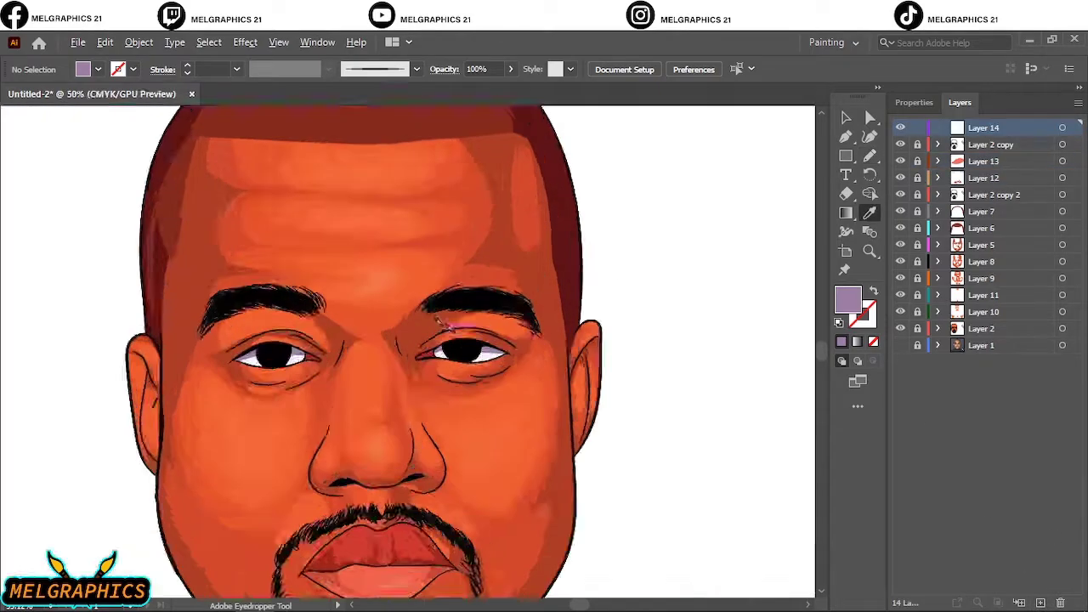
{"action": "left_click", "coordinate": [170, 289]}
{"action": "double_click", "coordinate": [848, 299]}
{"action": "left_click", "coordinate": [996, 228]}
- Pencil dark-grey crescent highlights inside both irises, then add Layer 15
{"action": "key", "text": "n"}
{"action": "scroll", "coordinate": [430, 343], "scroll_direction": "up", "scroll_amount": 3}
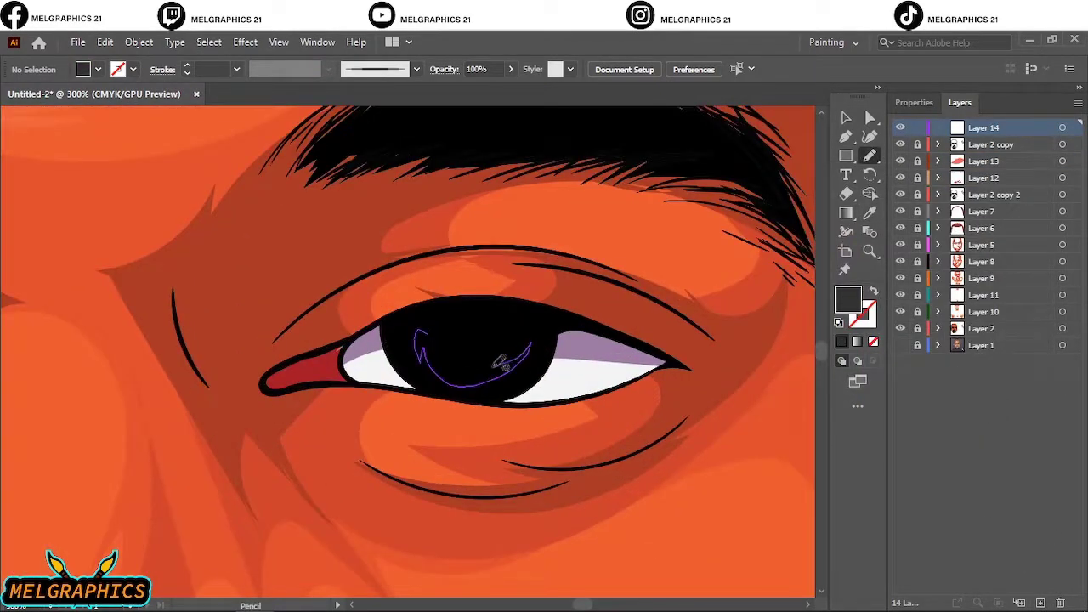
{"action": "left_click_drag", "start_coordinate": [503, 364], "coordinate": [421, 319]}
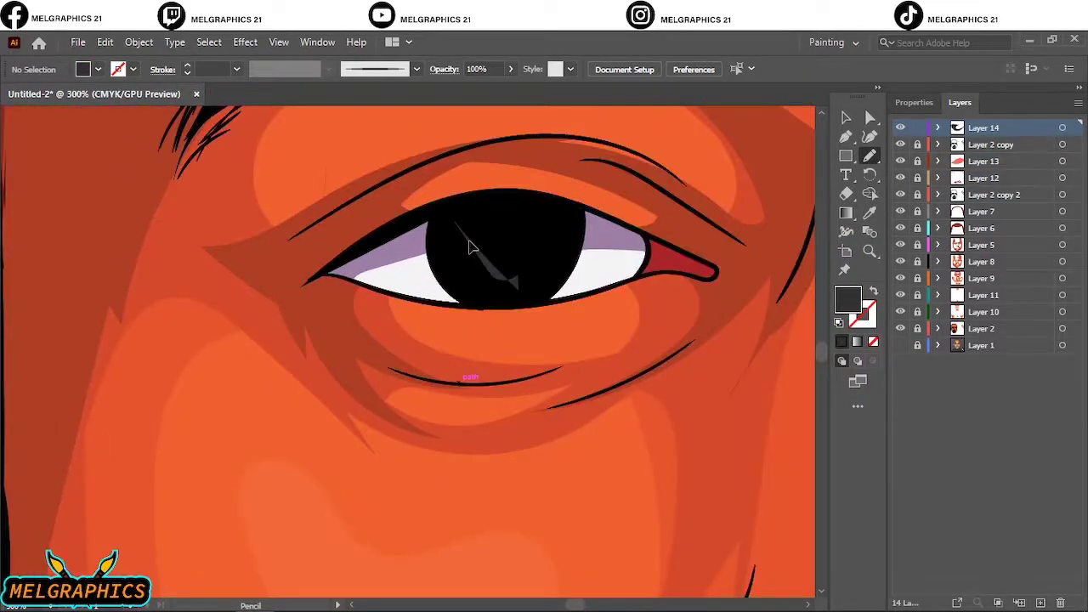
{"action": "left_click_drag", "start_coordinate": [472, 246], "coordinate": [460, 216]}
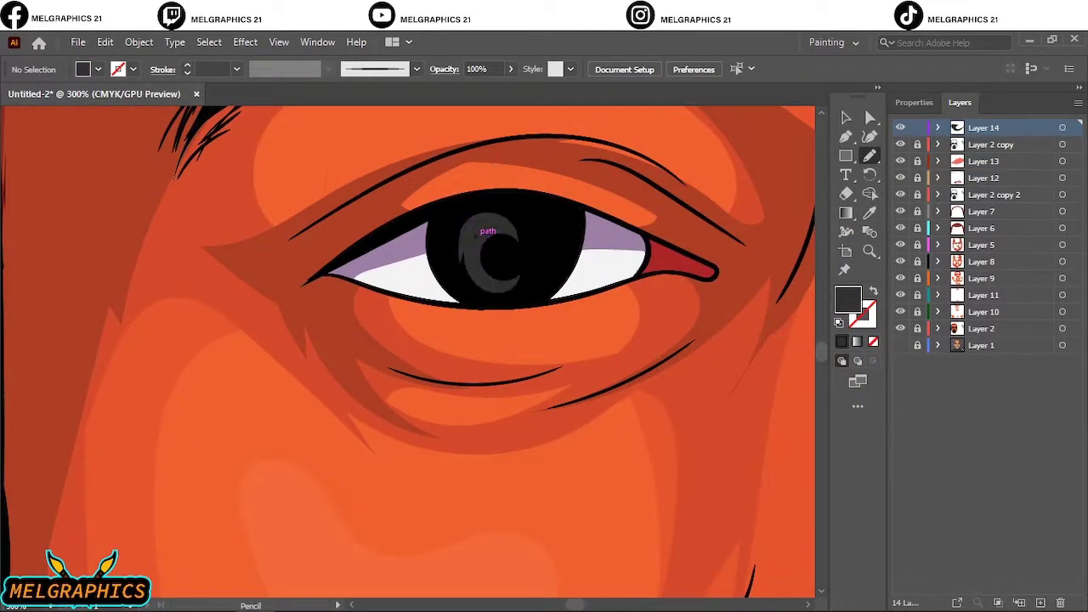
{"action": "key", "text": "ctrl+0"}
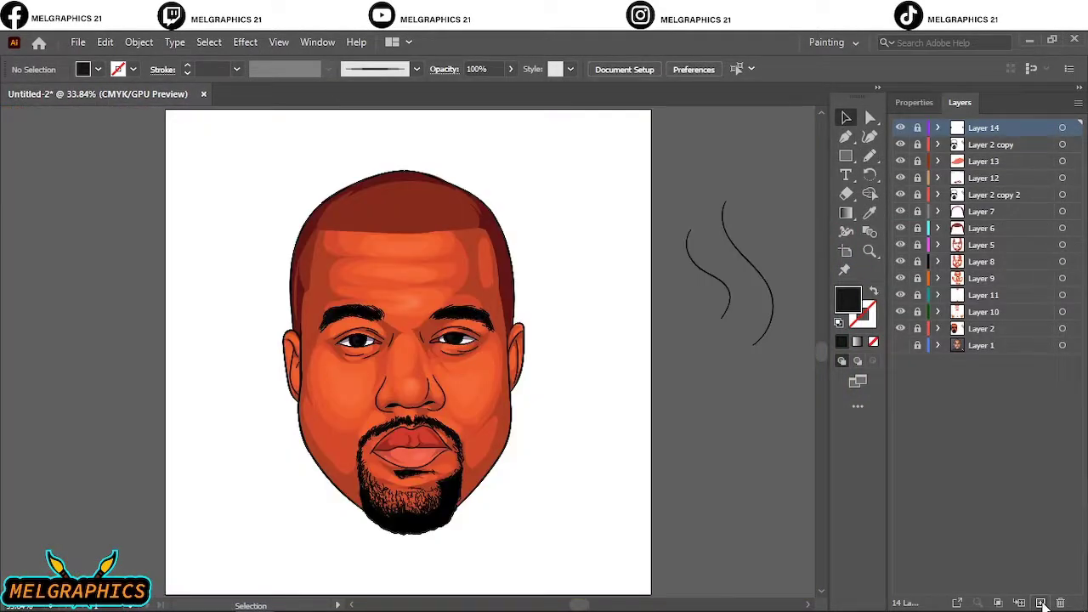
{"action": "left_click", "coordinate": [1041, 603]}
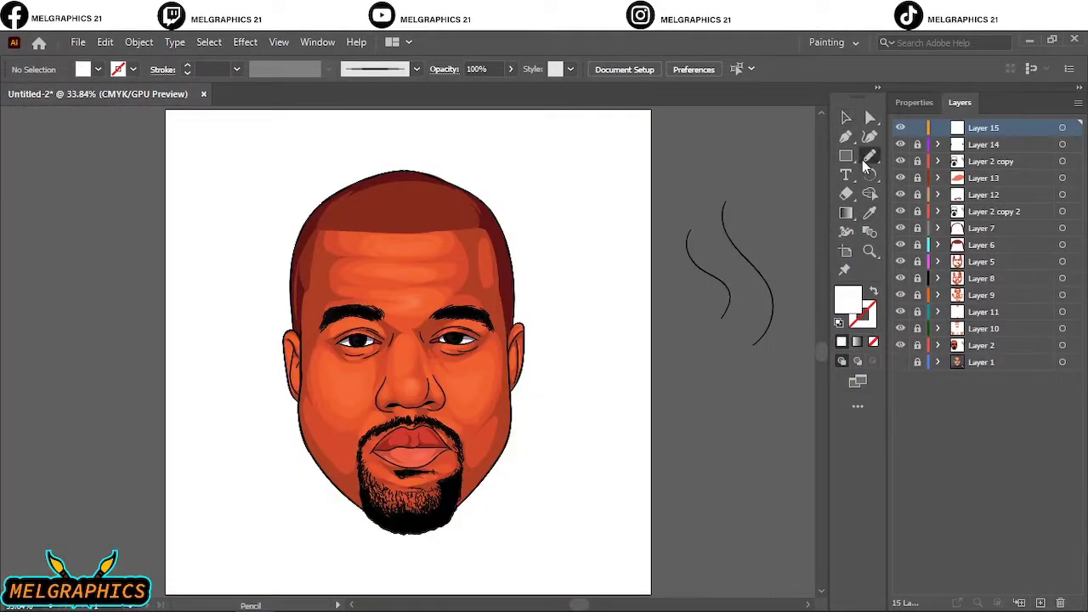